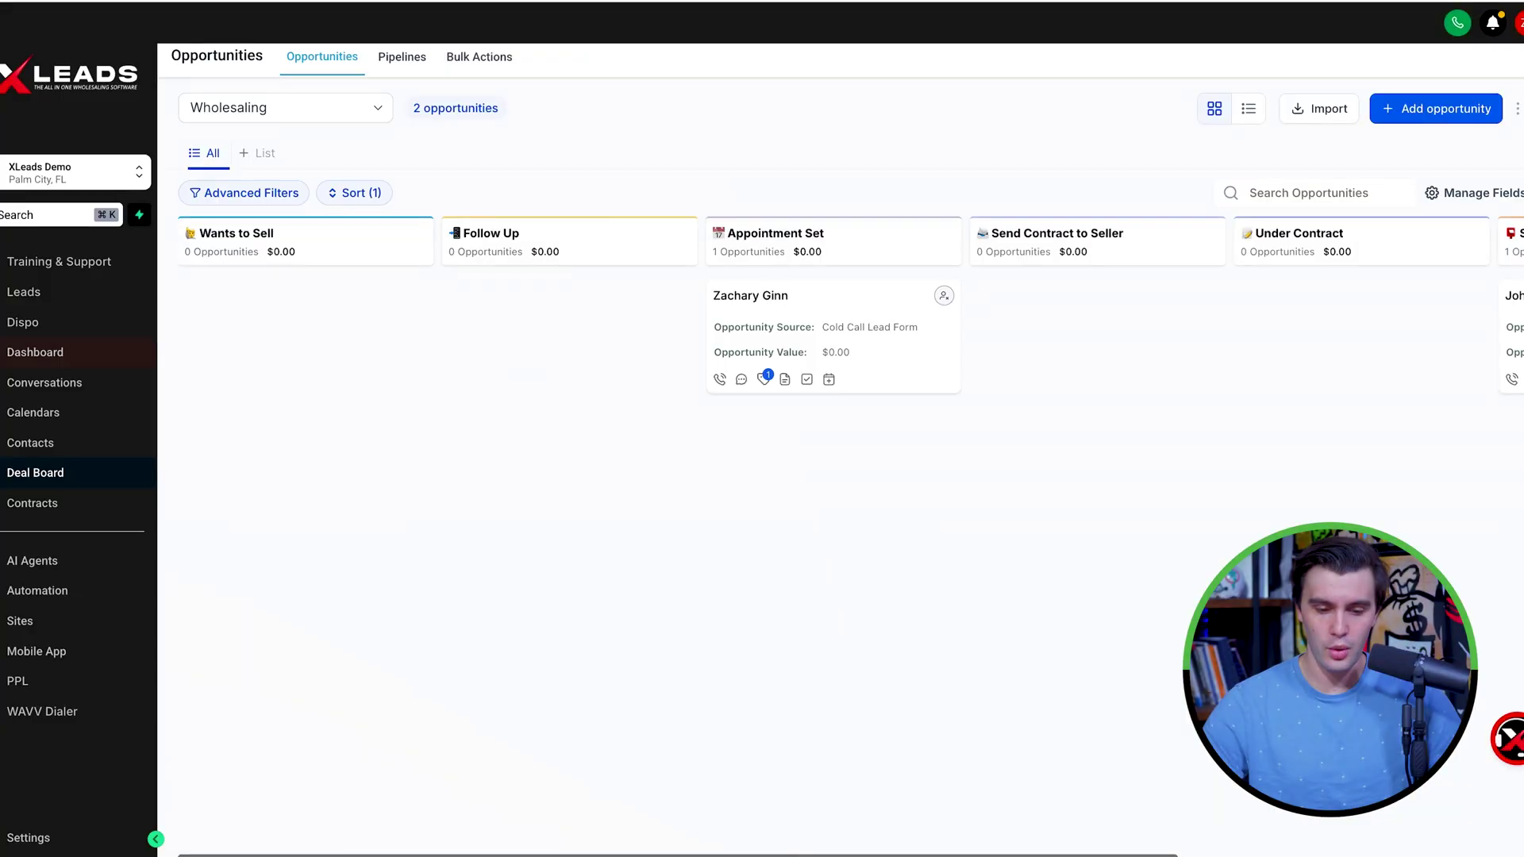
Show the On-Market pipeline on the Deal Board in place of the Wholesaling pipeline
{"action": "left_click", "coordinate": [32, 352]}
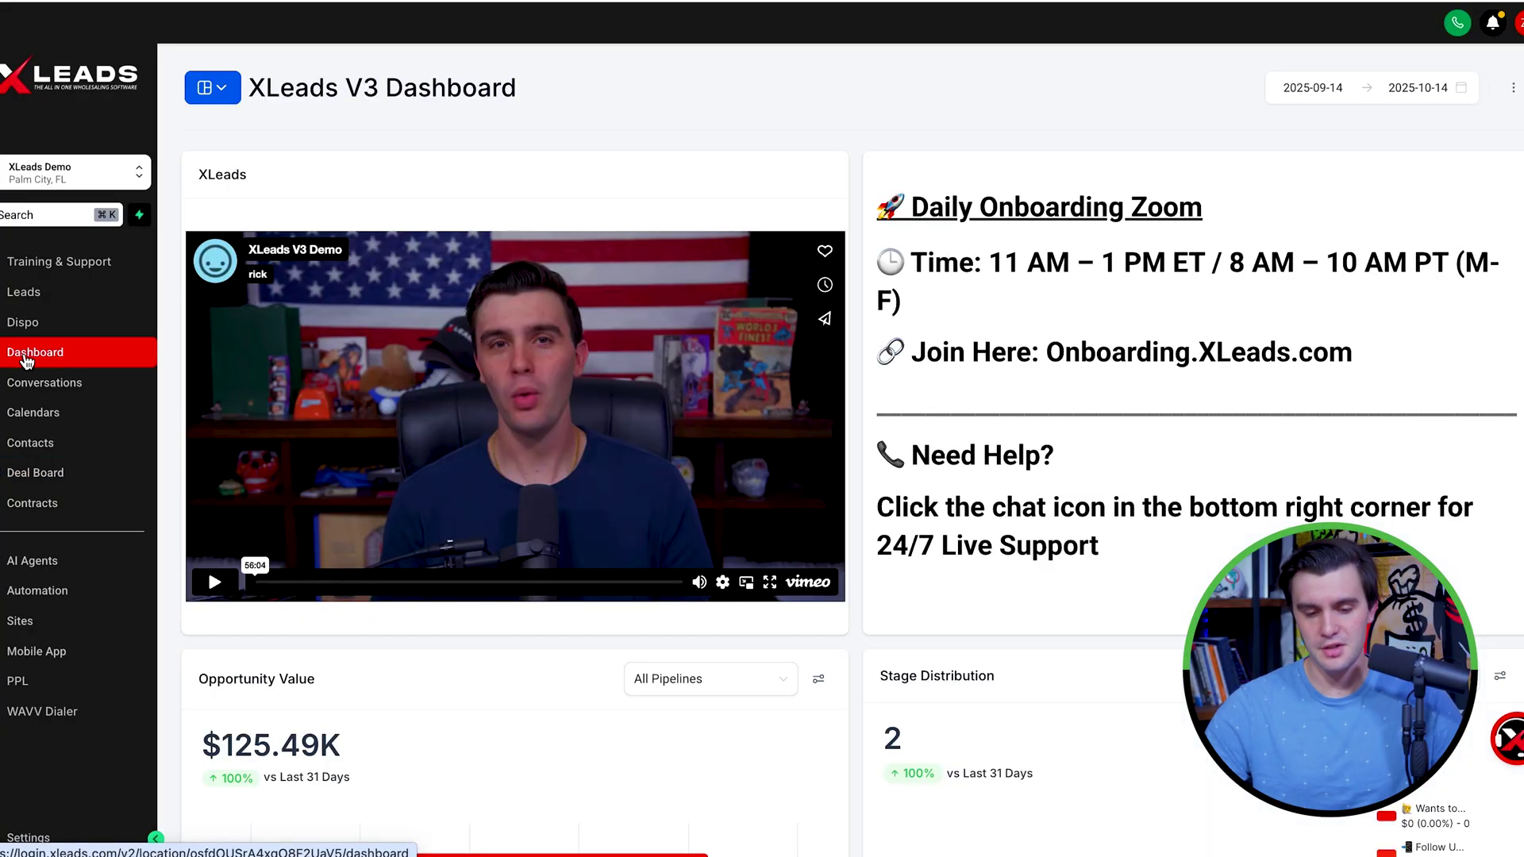
{"action": "left_click", "coordinate": [36, 473]}
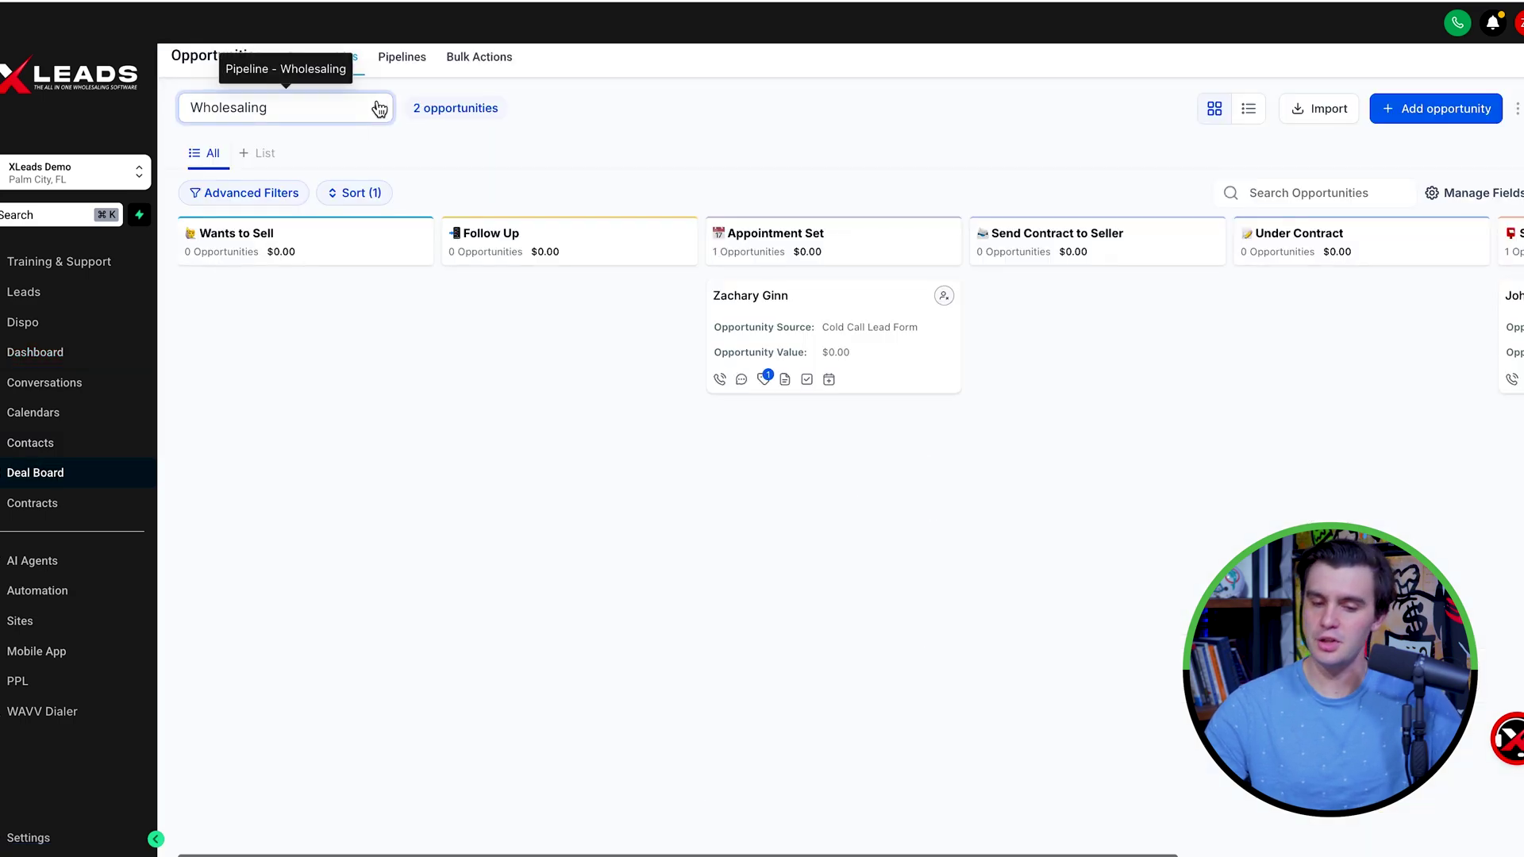
{"action": "left_click", "coordinate": [380, 109]}
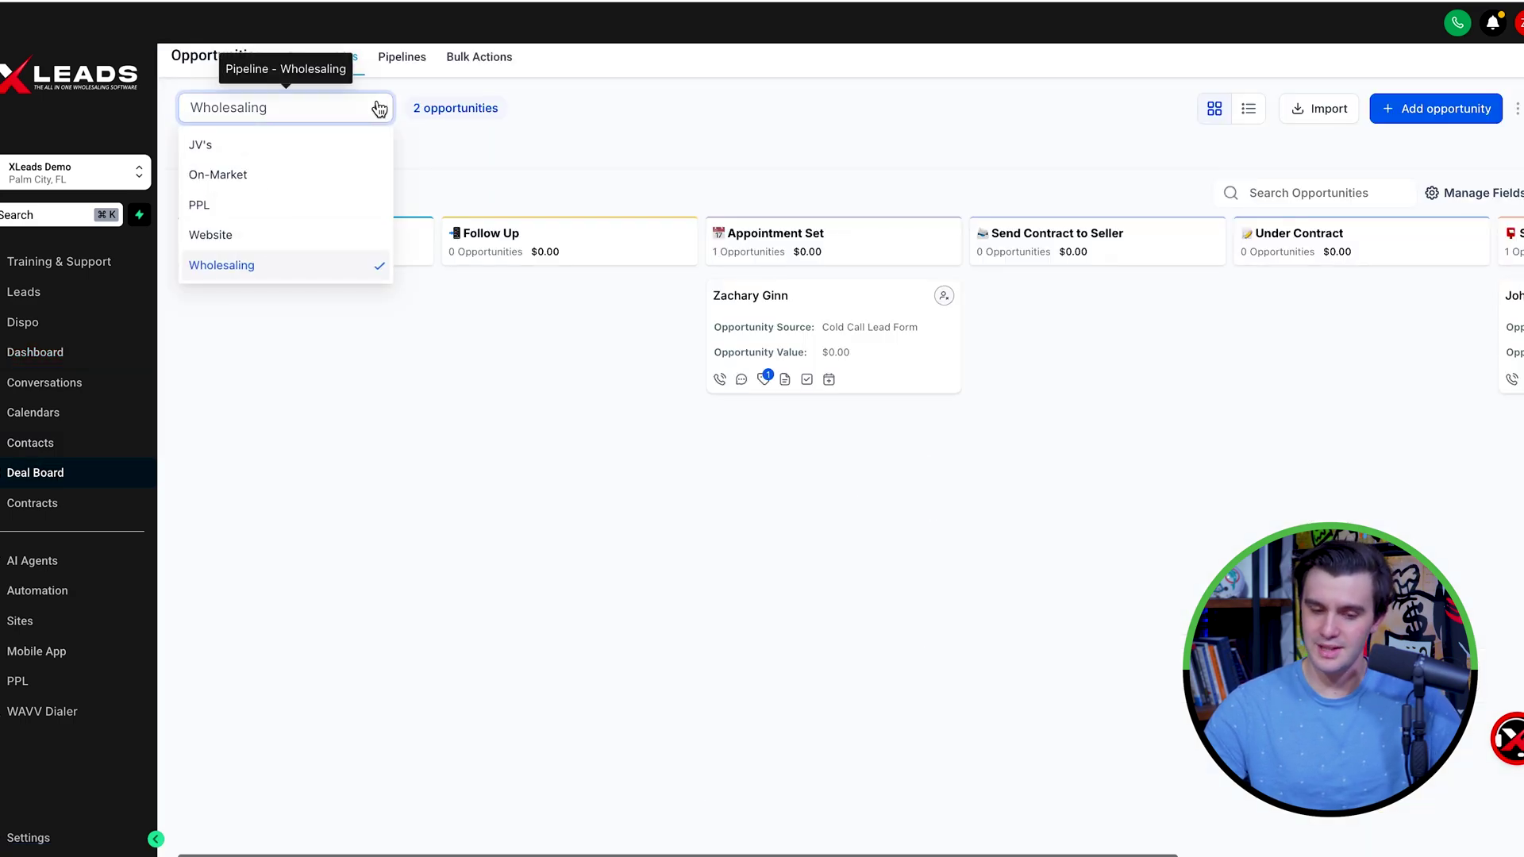
{"action": "left_click", "coordinate": [293, 176]}
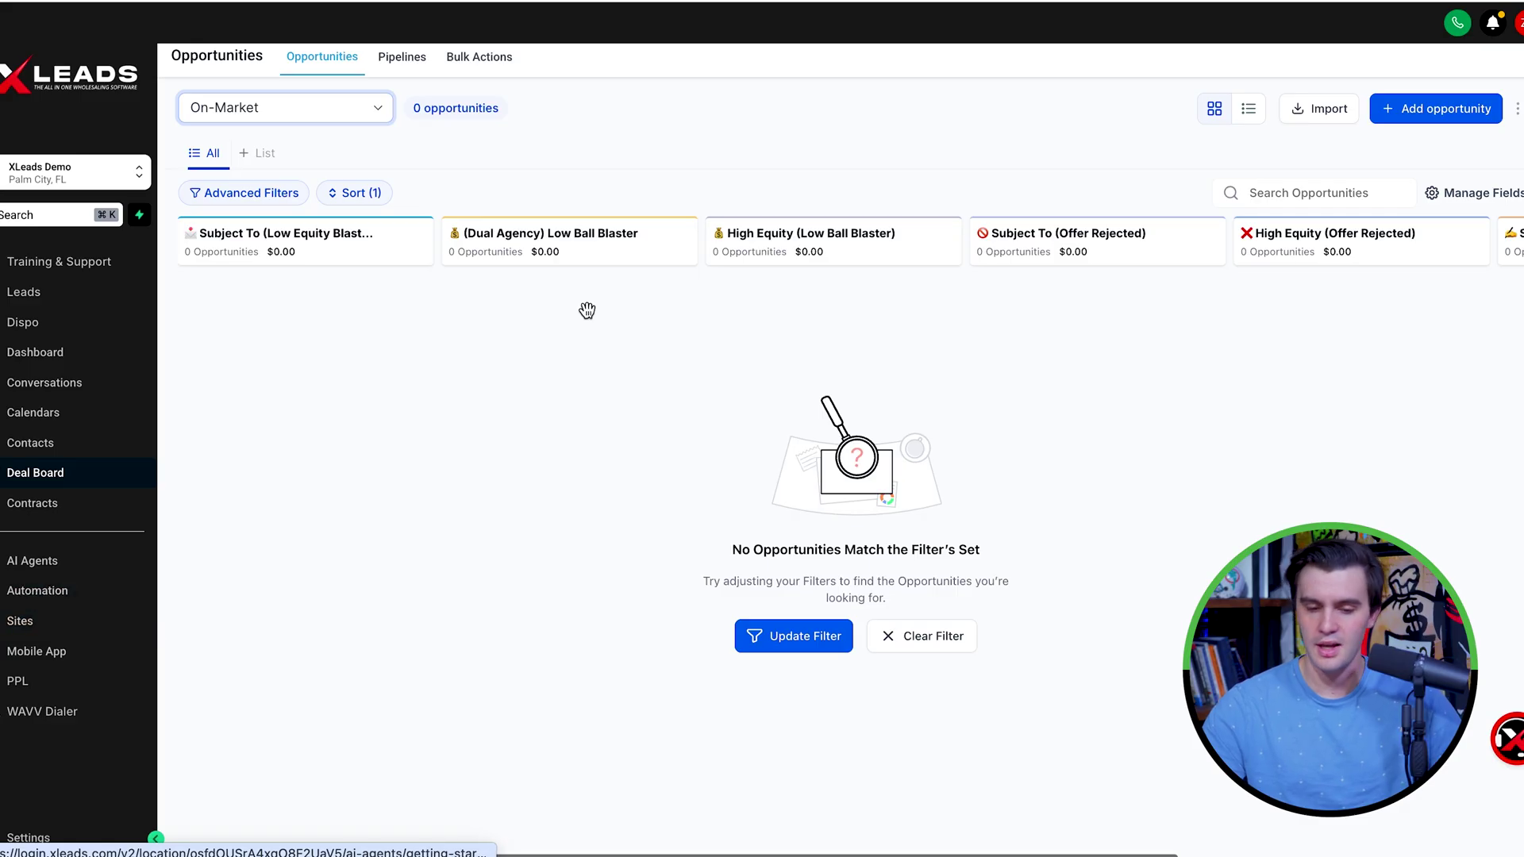
Open the Dual Agency (Low Ball Offer) workflow from the On-Market automation folder
{"action": "left_click", "coordinate": [25, 595]}
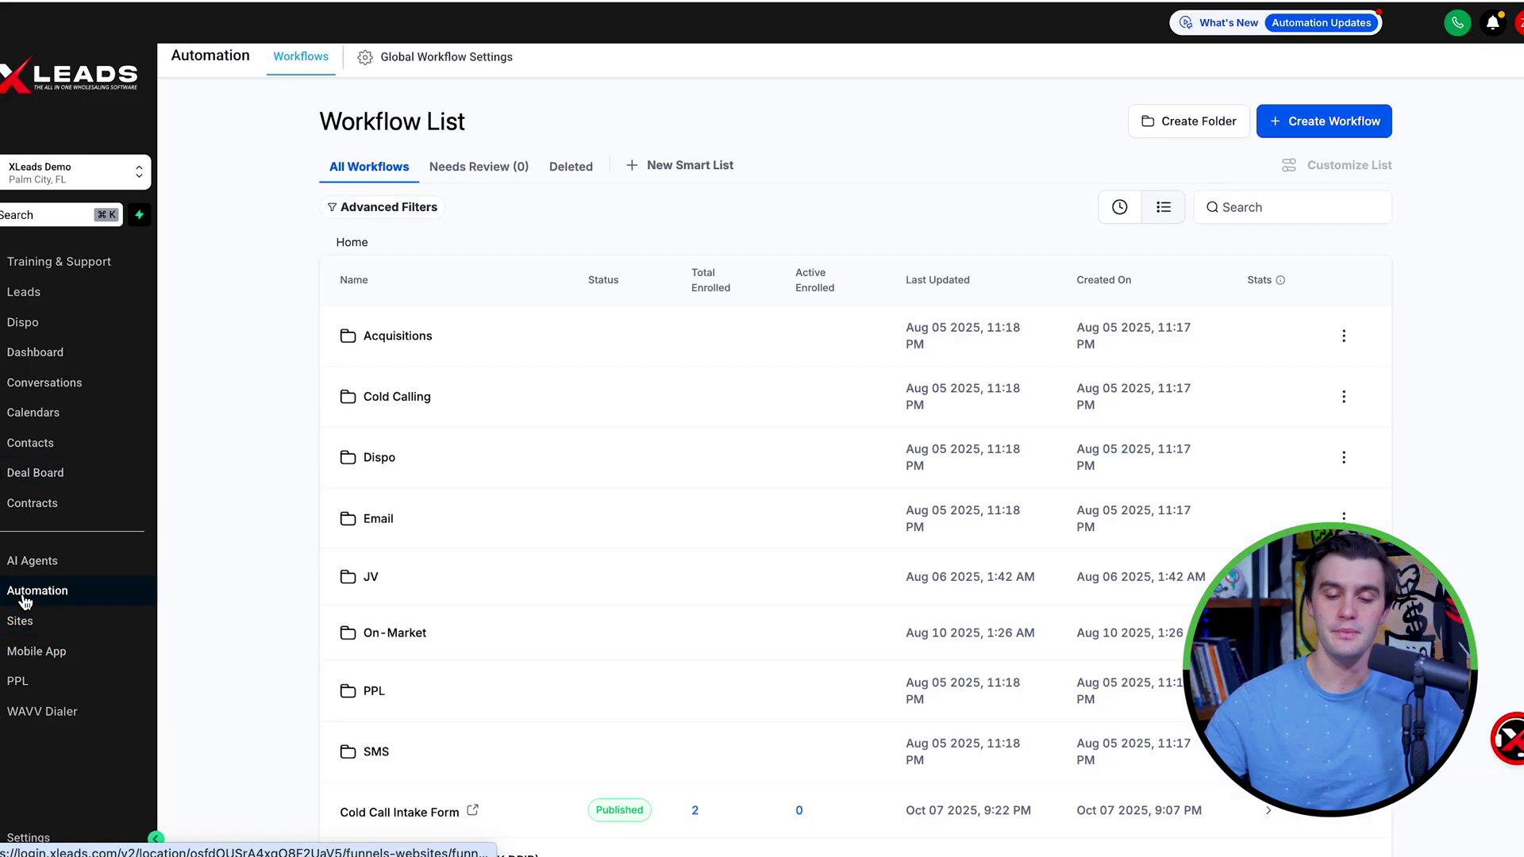
{"action": "left_click", "coordinate": [414, 632]}
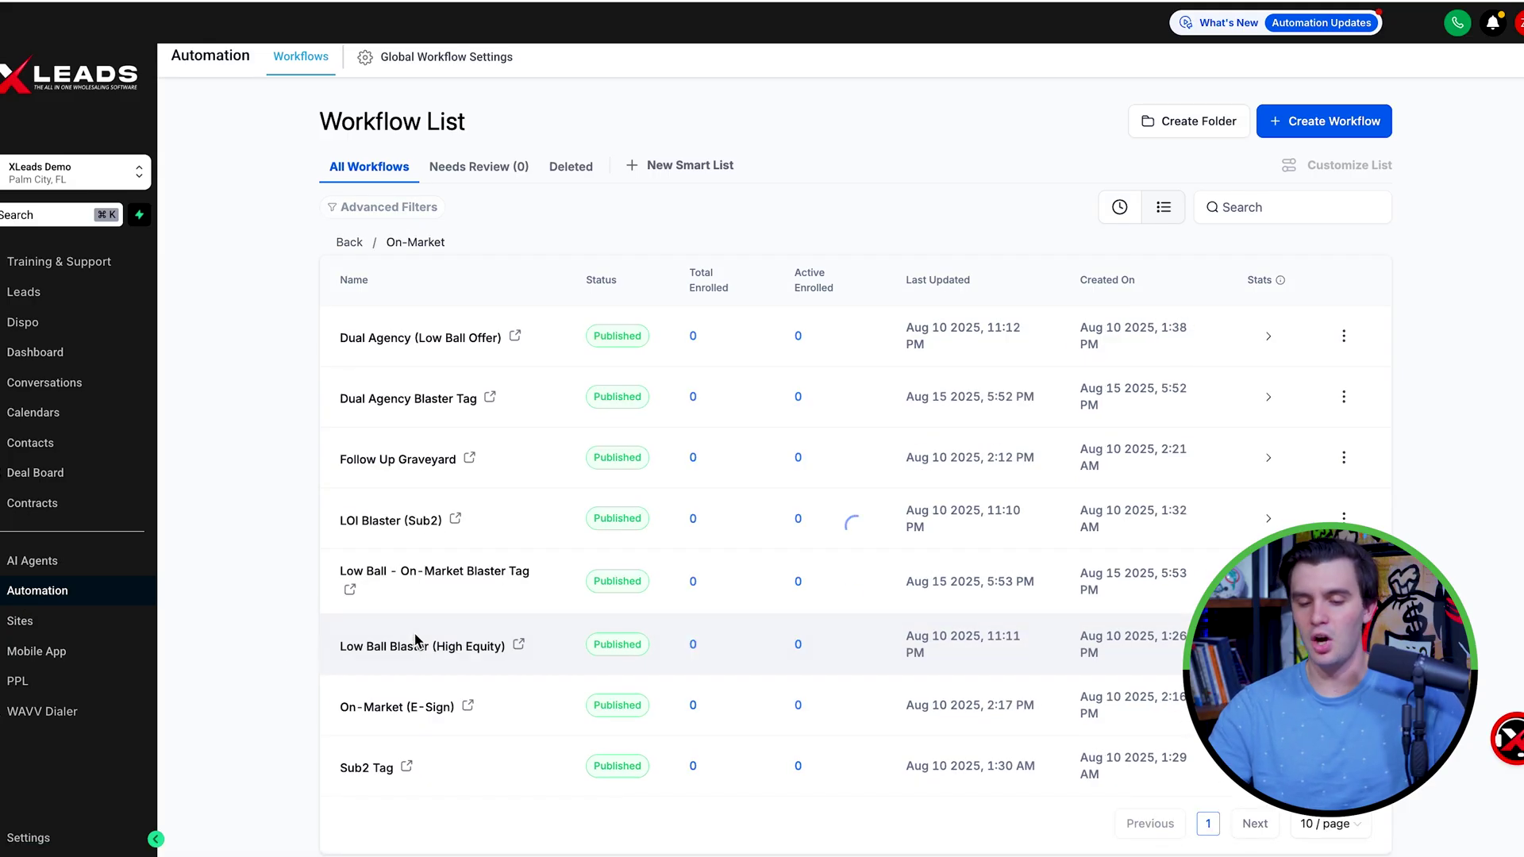
{"action": "left_click", "coordinate": [425, 338]}
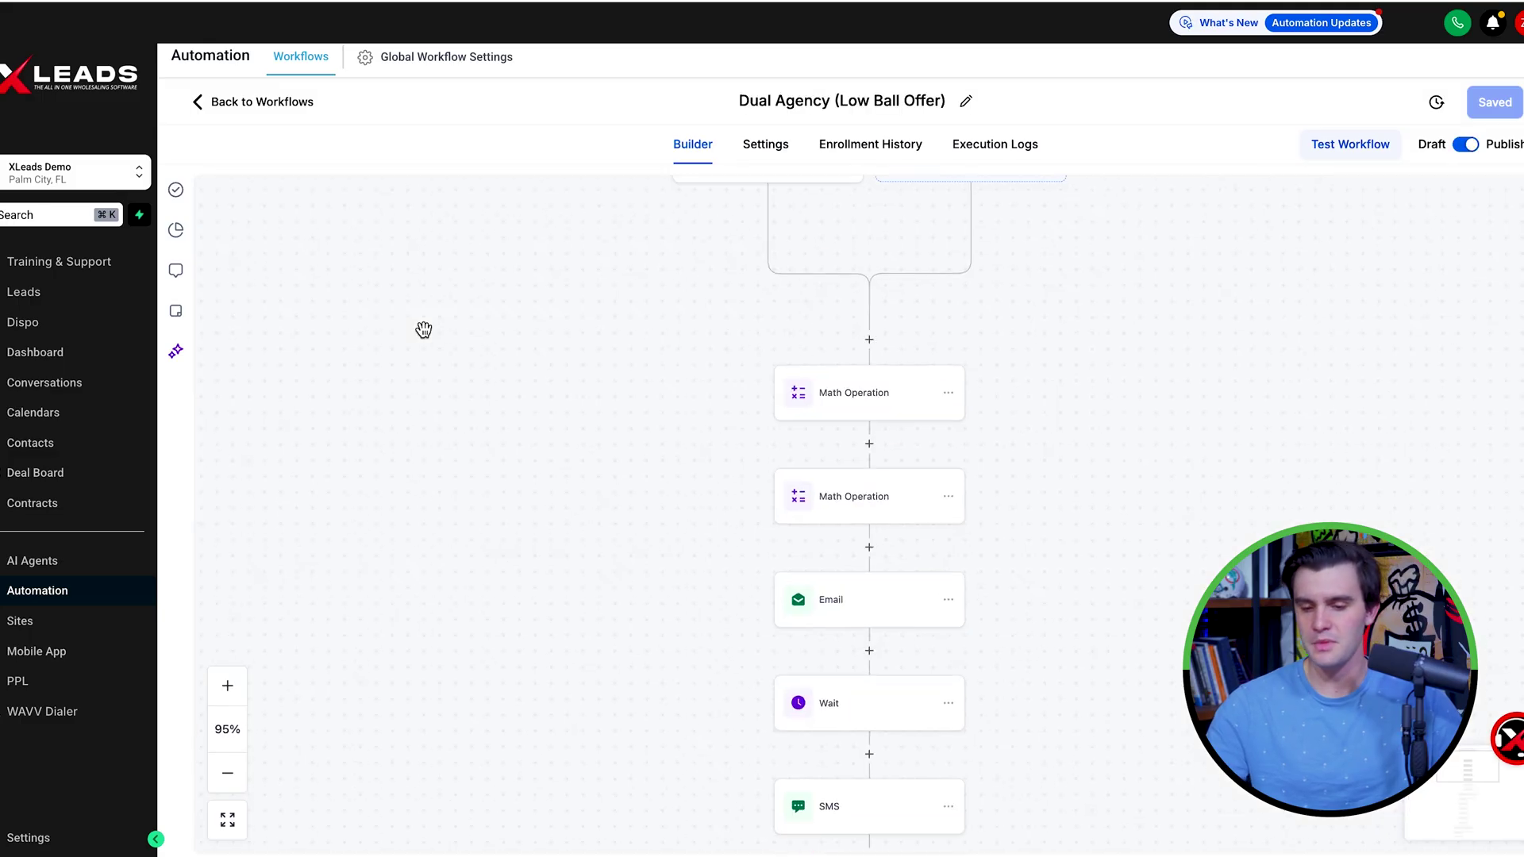
{"action": "left_click", "coordinate": [709, 350]}
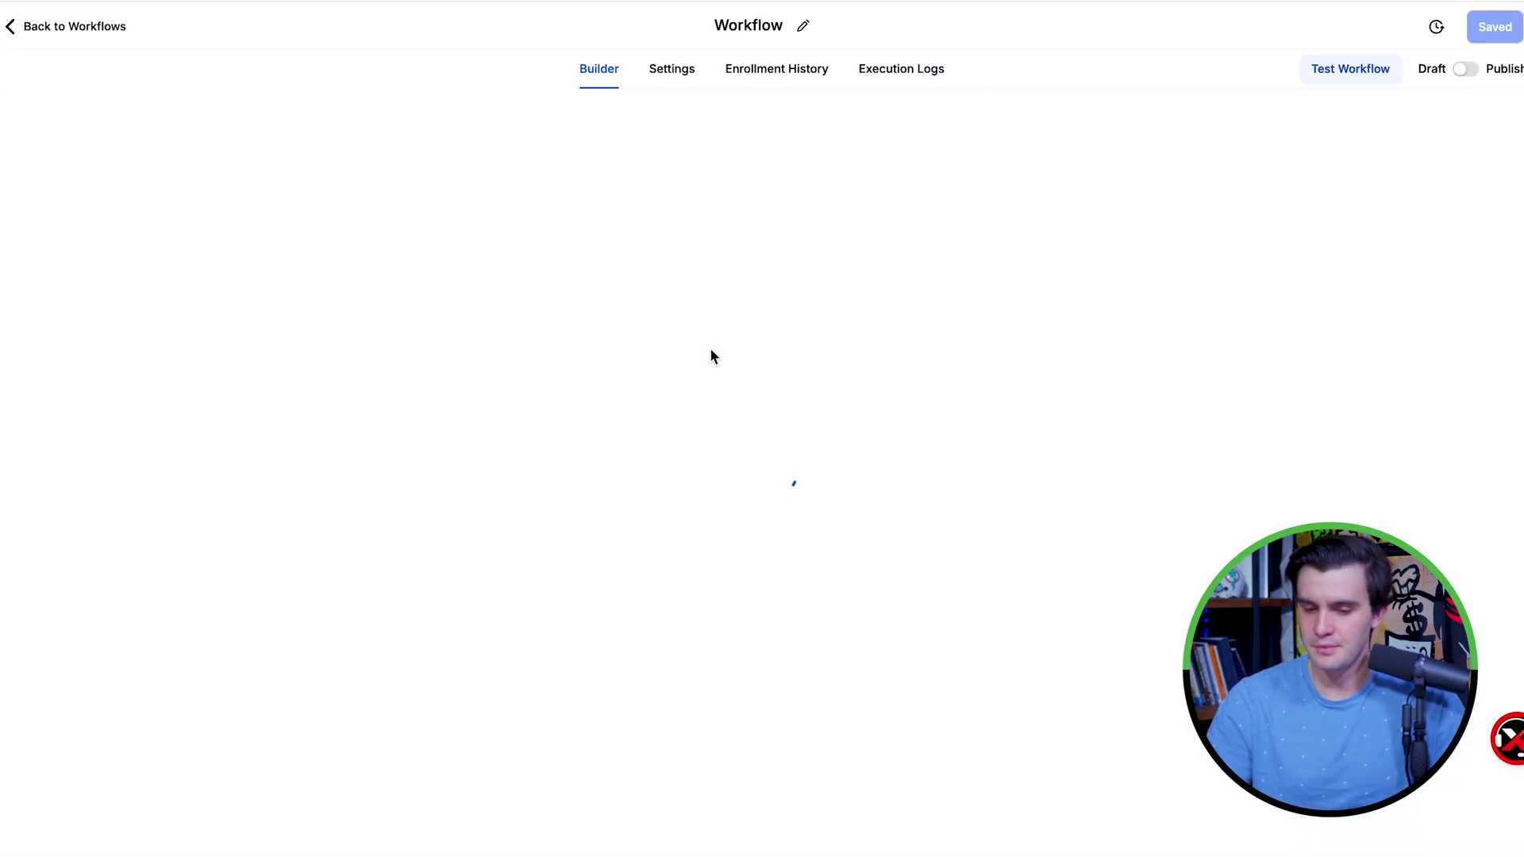
Inspect the settings of the workflow's Pipeline Stage Changed trigger and both Math Operation actions without changing them
{"action": "left_click", "coordinate": [647, 174]}
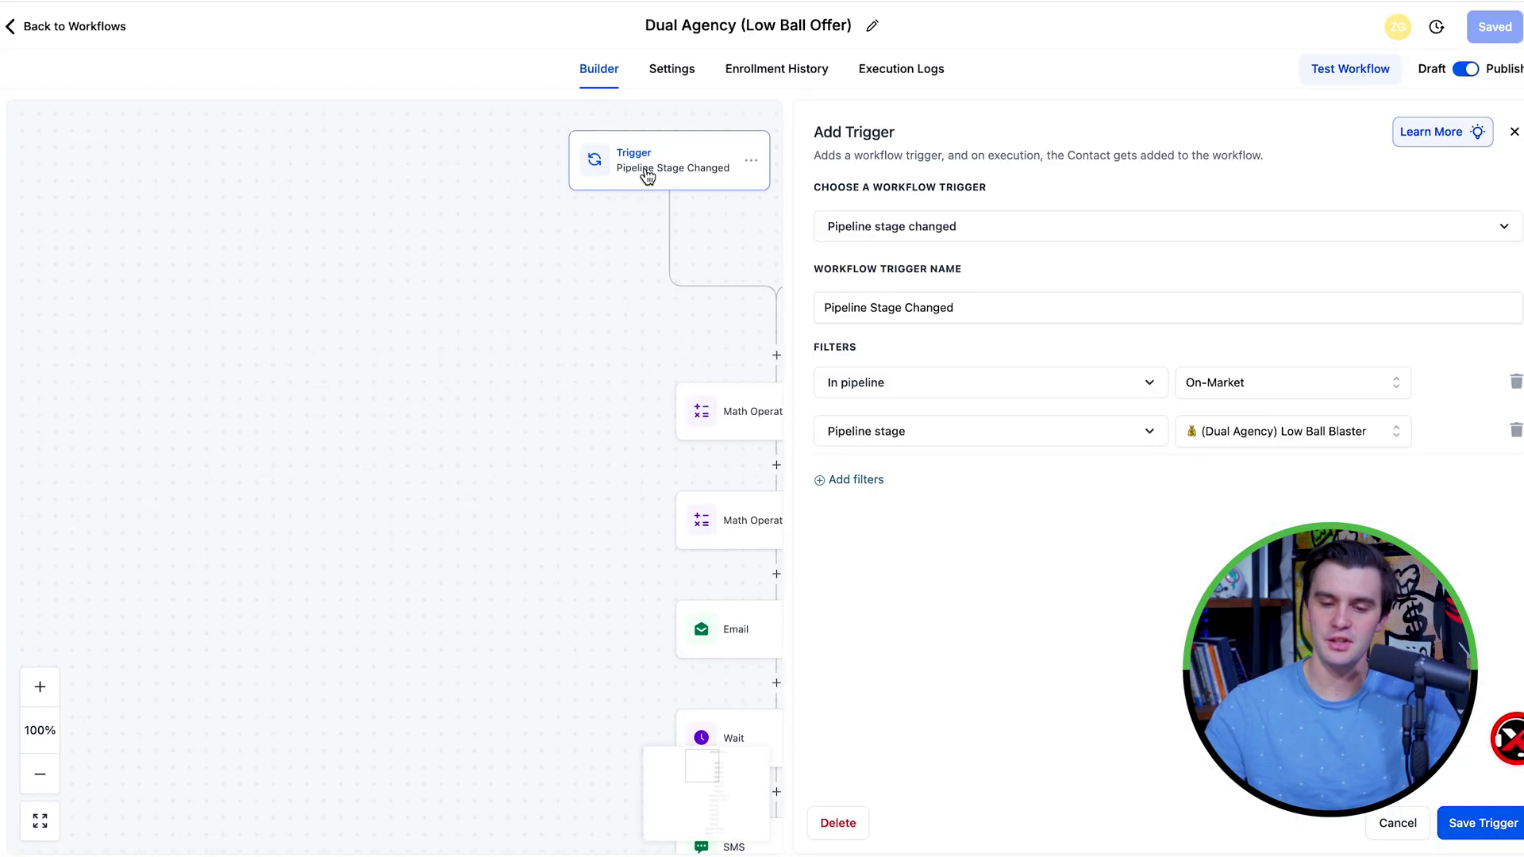
{"action": "left_click", "coordinate": [713, 421]}
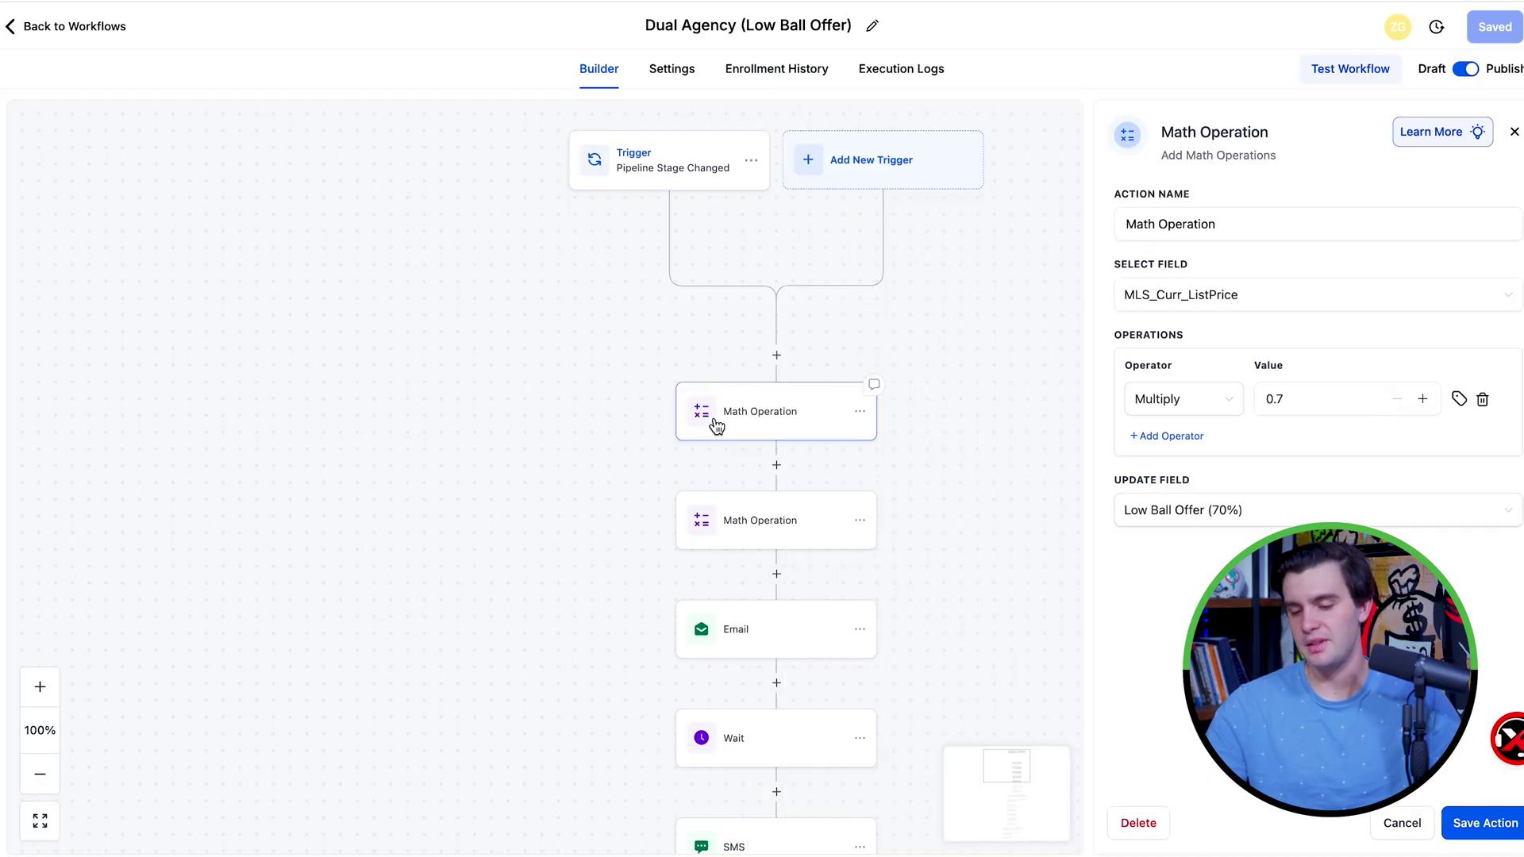
{"action": "left_click", "coordinate": [722, 509]}
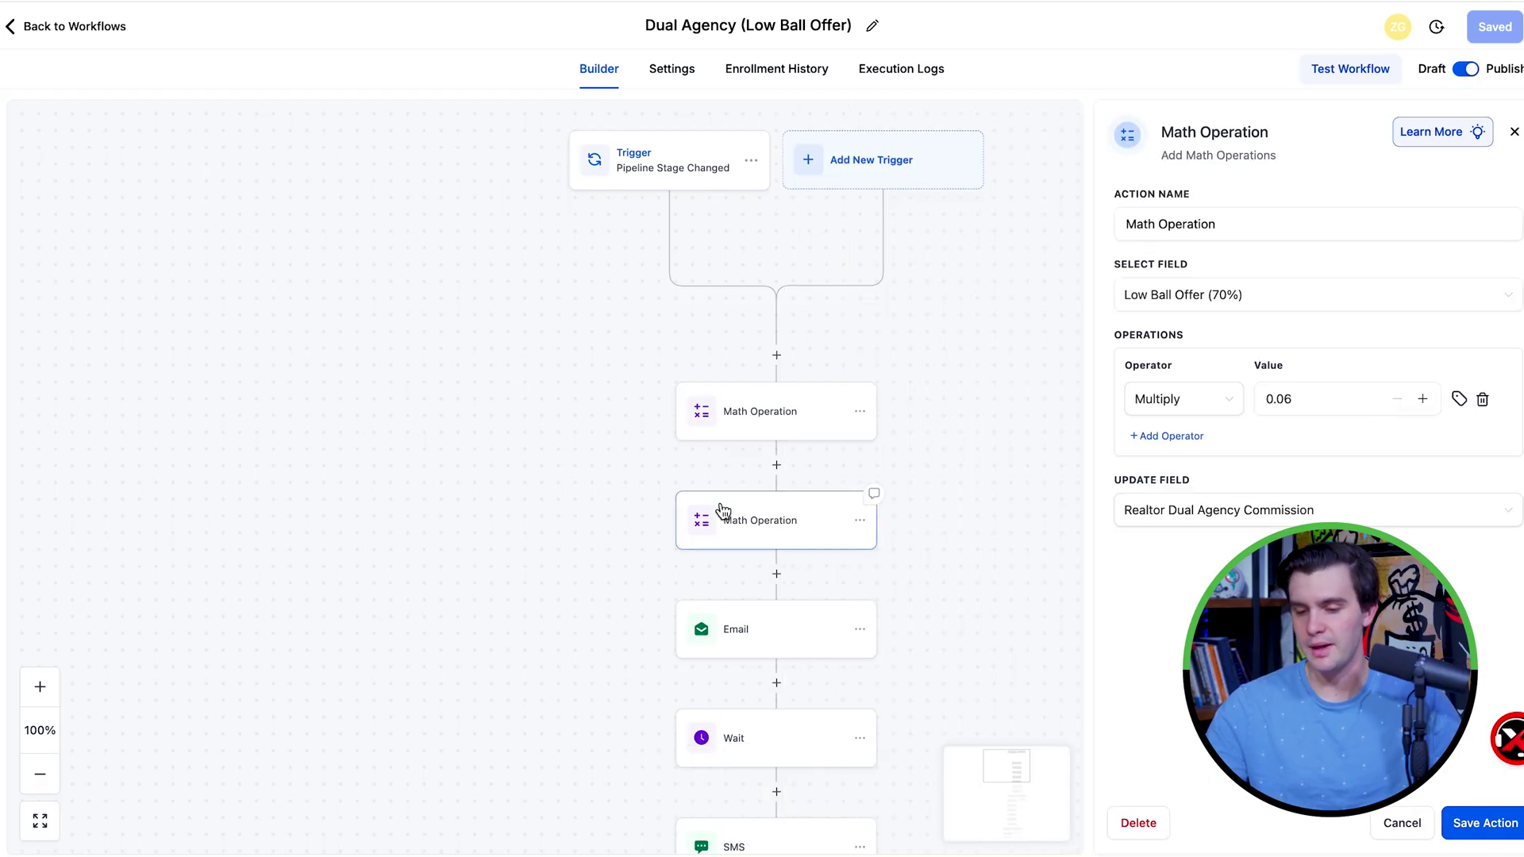
{"action": "left_click", "coordinate": [1514, 132]}
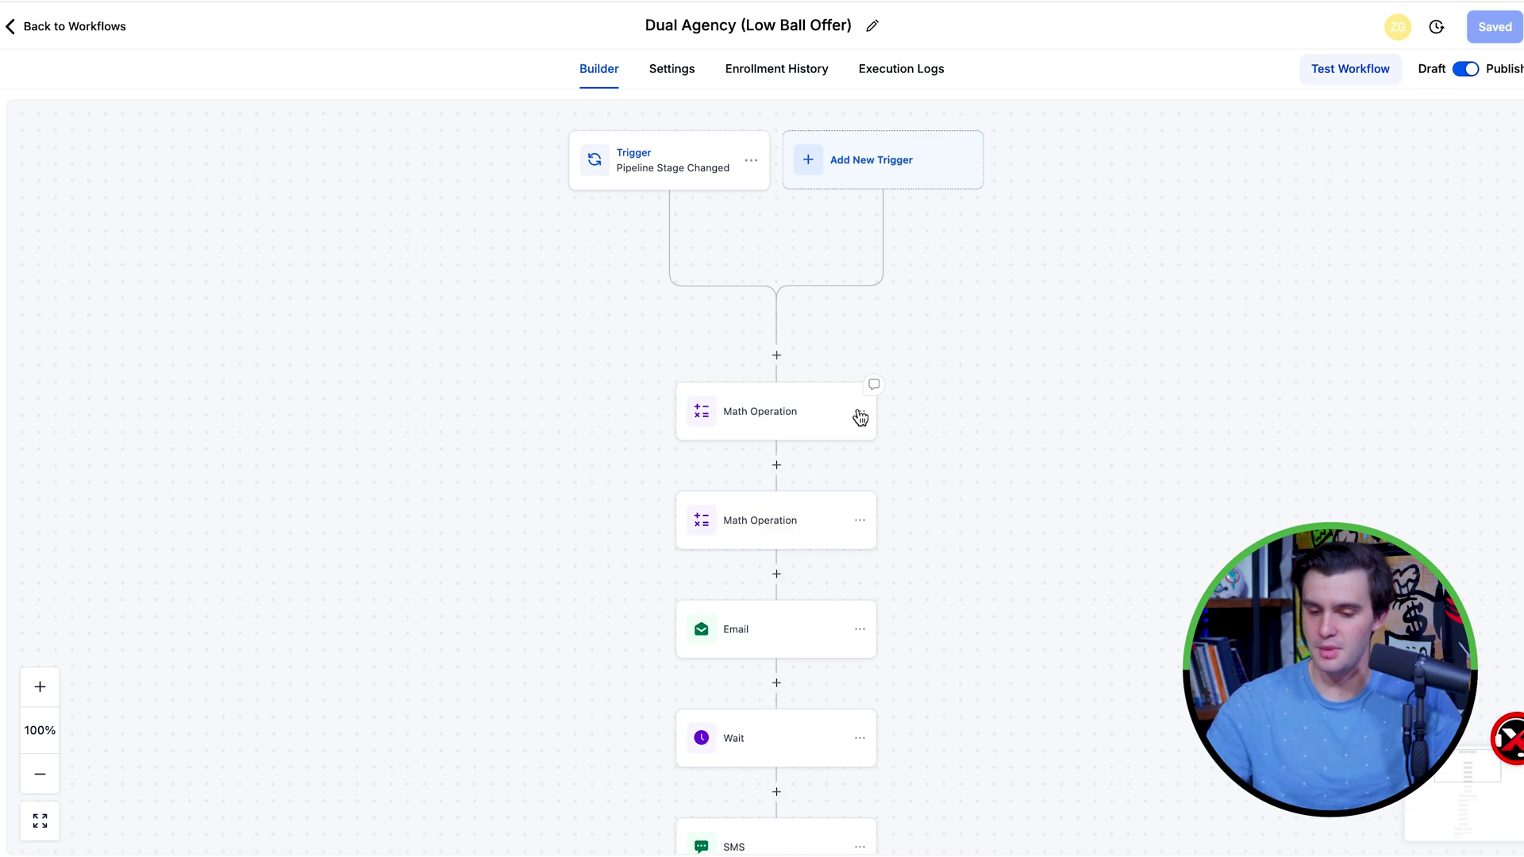
Examine the Email action, the Wait action after it and the following SMS action's message
{"action": "scroll", "coordinate": [659, 524], "scroll_direction": "down", "scroll_amount": 5}
{"action": "left_click", "coordinate": [746, 441]}
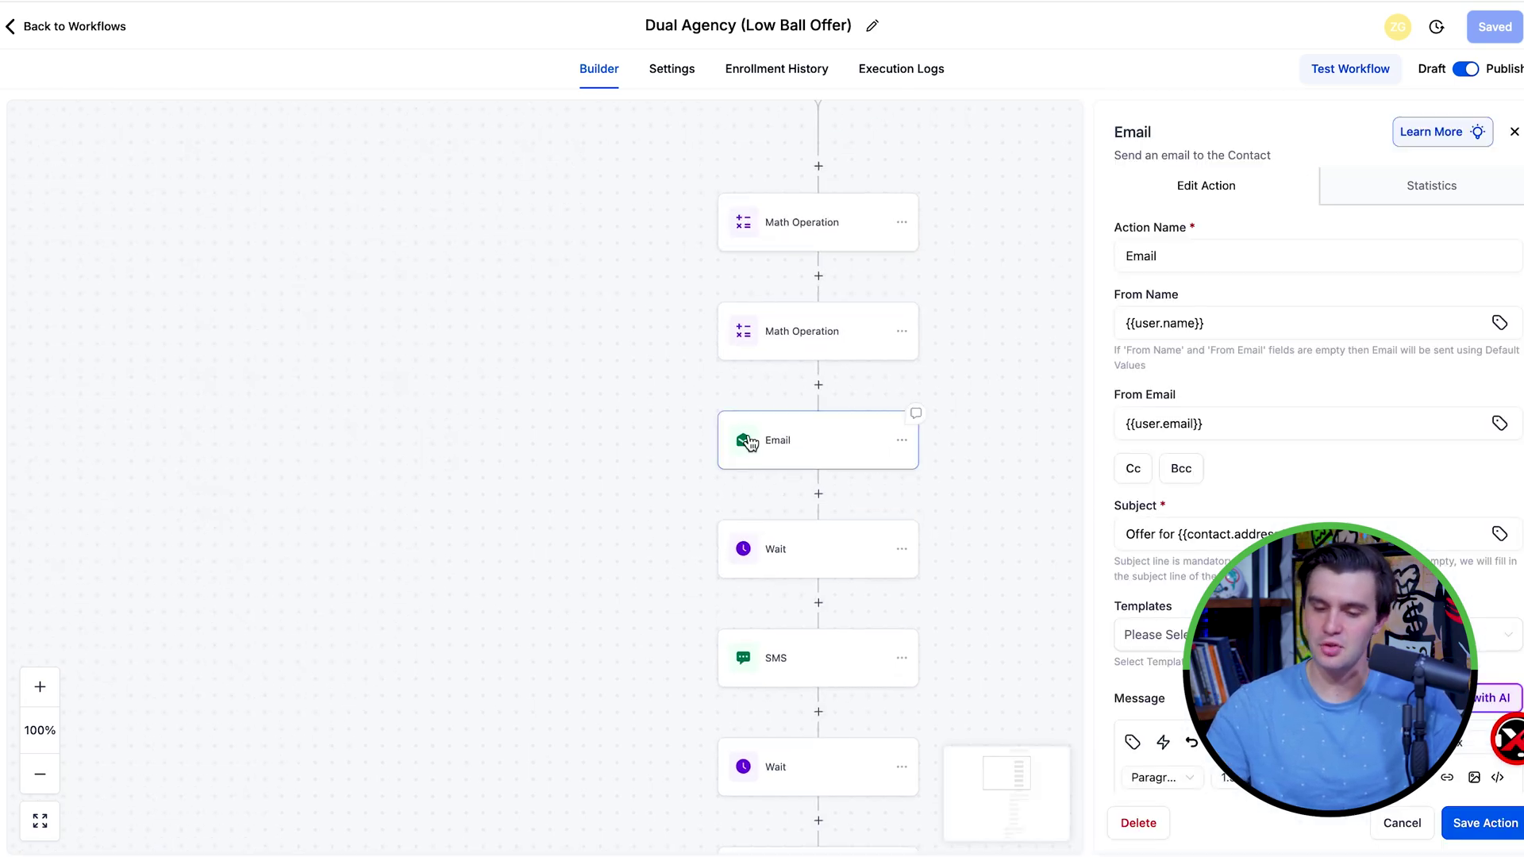
{"action": "scroll", "coordinate": [627, 453], "scroll_direction": "down", "scroll_amount": 2}
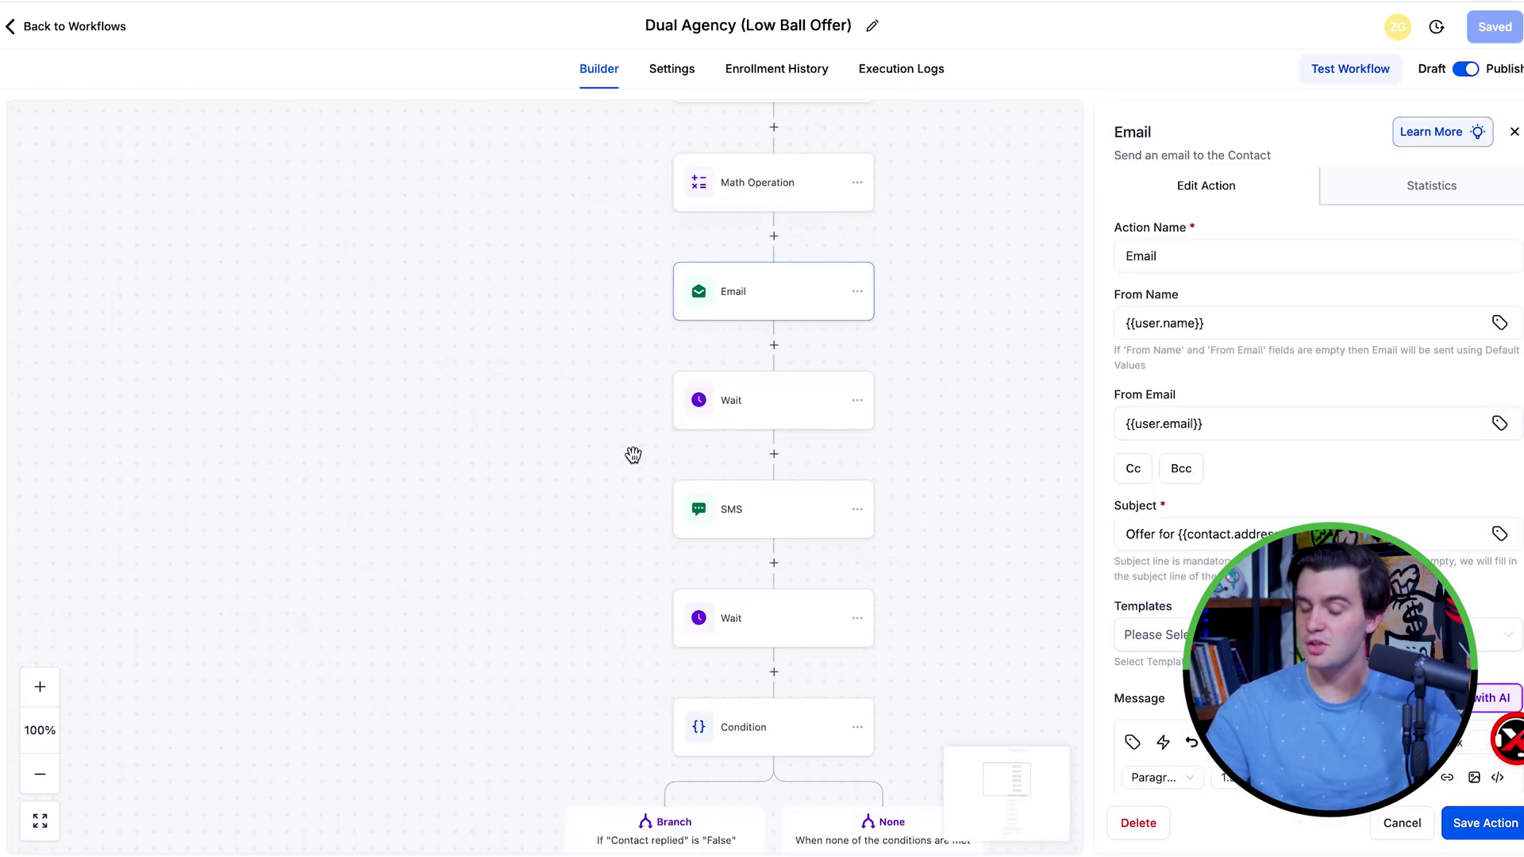
{"action": "left_click", "coordinate": [757, 524]}
{"action": "left_click", "coordinate": [752, 404]}
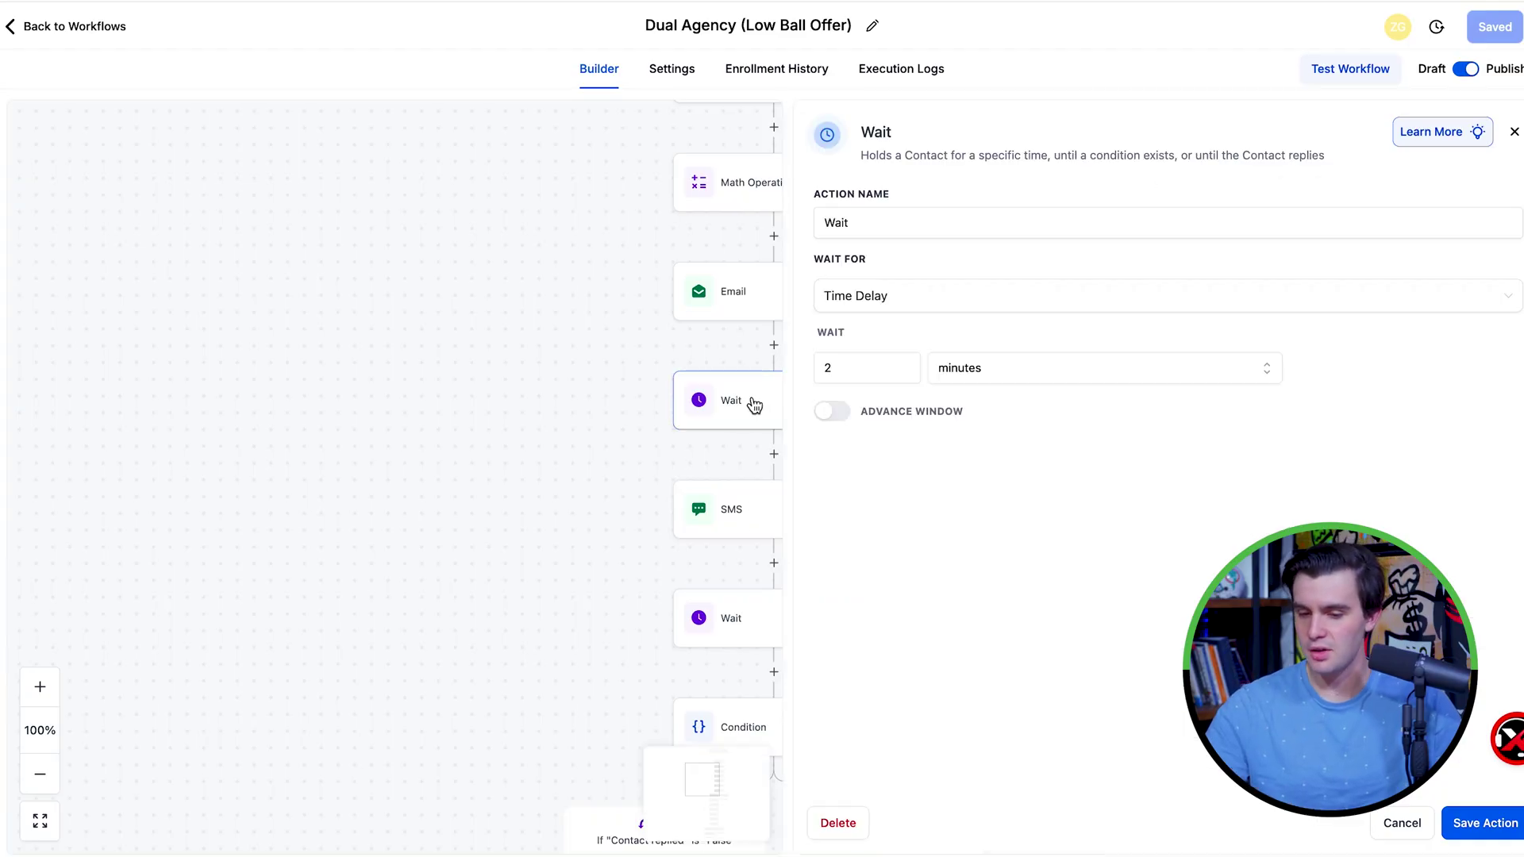
{"action": "left_click", "coordinate": [701, 512]}
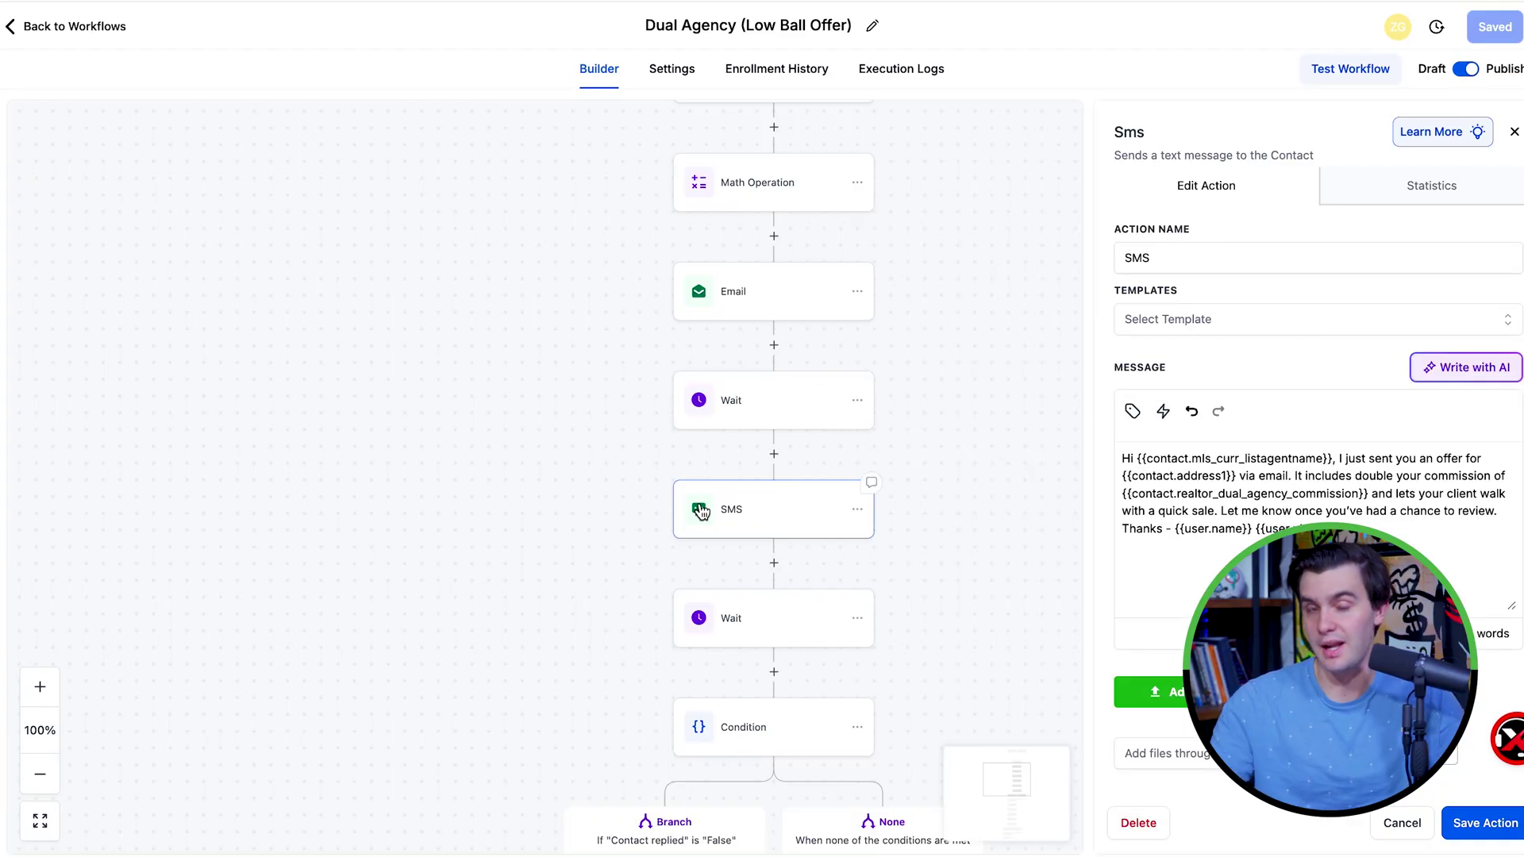
Look through the condition branches and remaining follow-up actions, and return to the On-Market workflow list
{"action": "left_click_drag", "start_coordinate": [595, 670], "coordinate": [602, 189]}
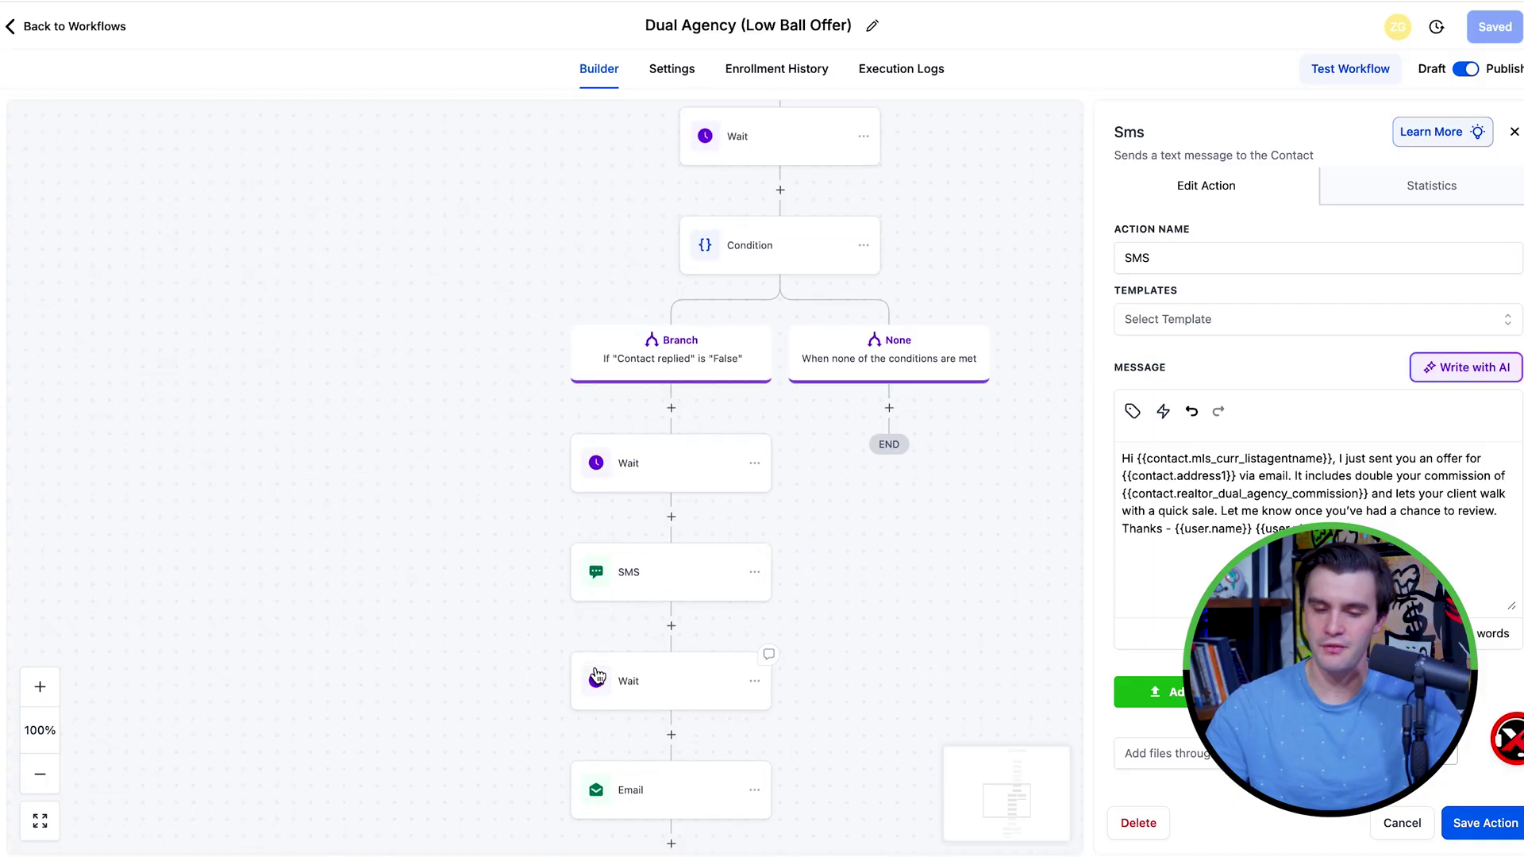
{"action": "scroll", "coordinate": [550, 480], "scroll_direction": "down", "scroll_amount": 3}
{"action": "scroll", "coordinate": [599, 619], "scroll_direction": "down", "scroll_amount": 15}
{"action": "scroll", "coordinate": [611, 568], "scroll_direction": "up", "scroll_amount": 10}
{"action": "left_click", "coordinate": [644, 234]}
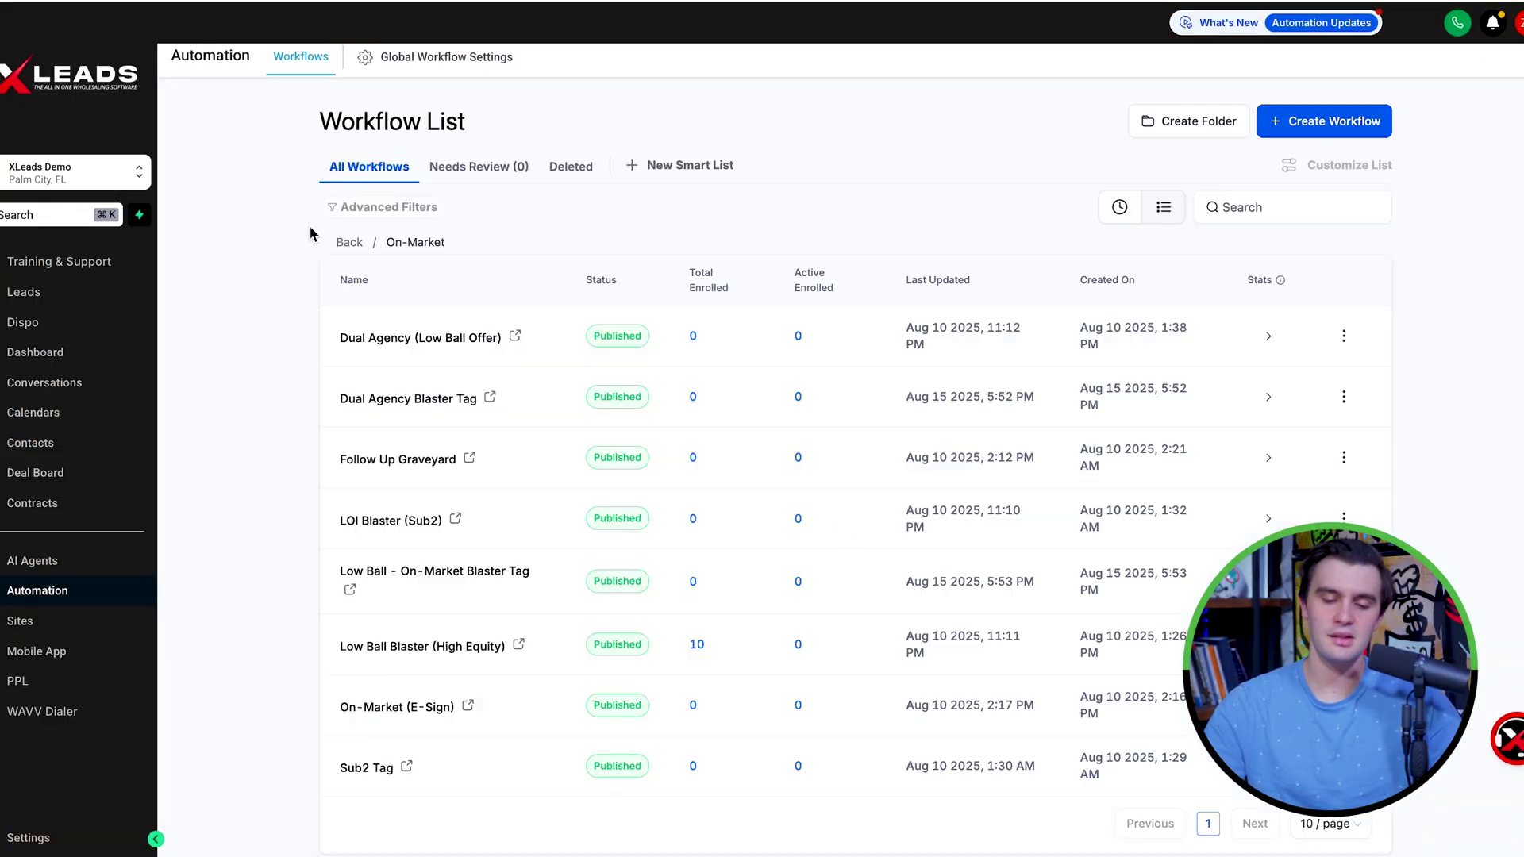
Open the Follow Up Graveyard workflow and review its trigger, wait delays and final Email action
{"action": "left_click", "coordinate": [370, 460]}
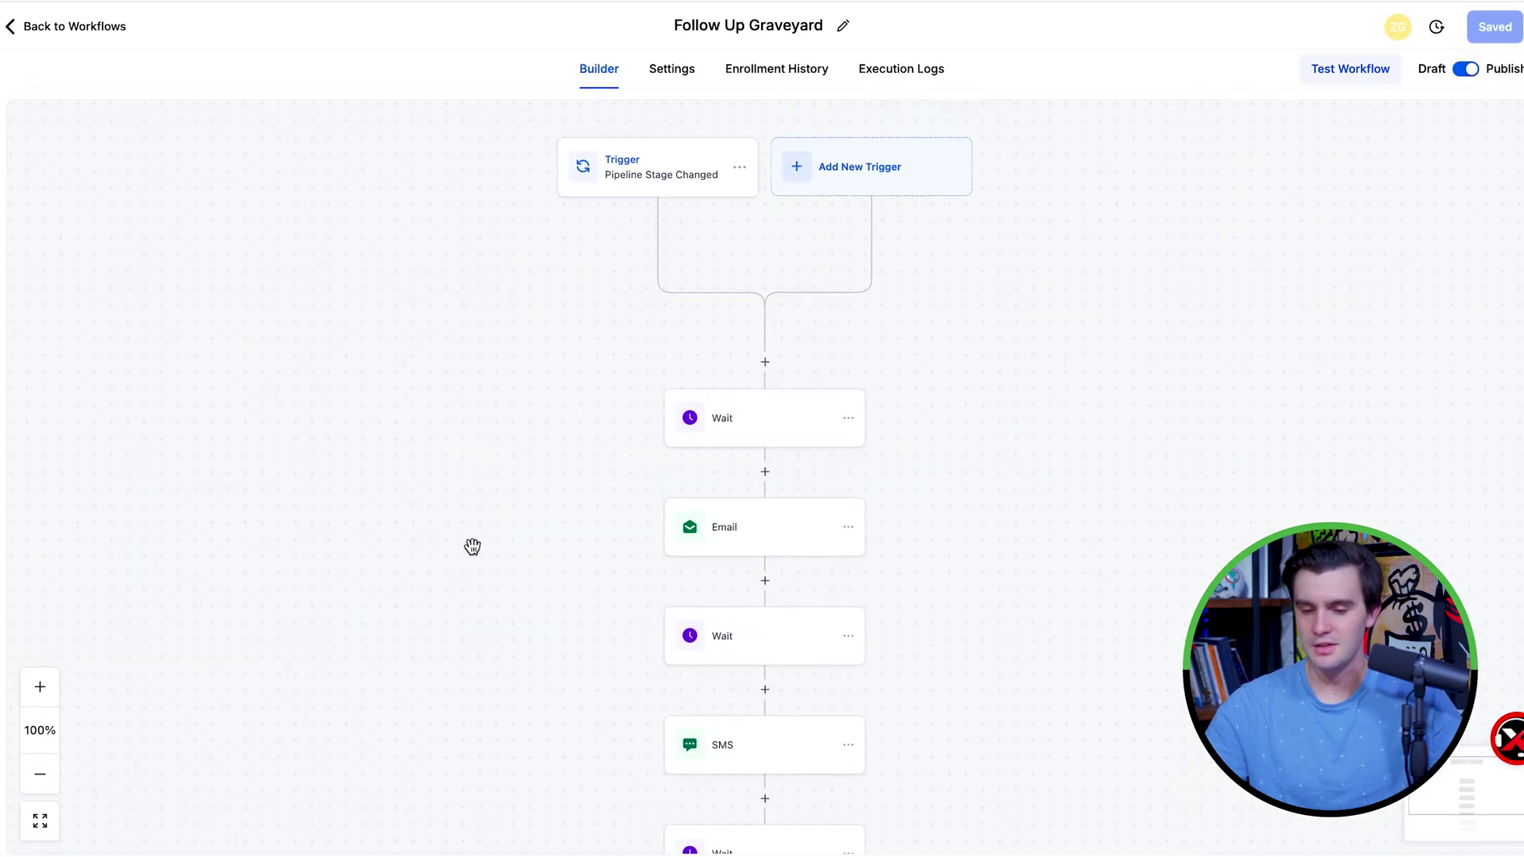
{"action": "left_click", "coordinate": [663, 177]}
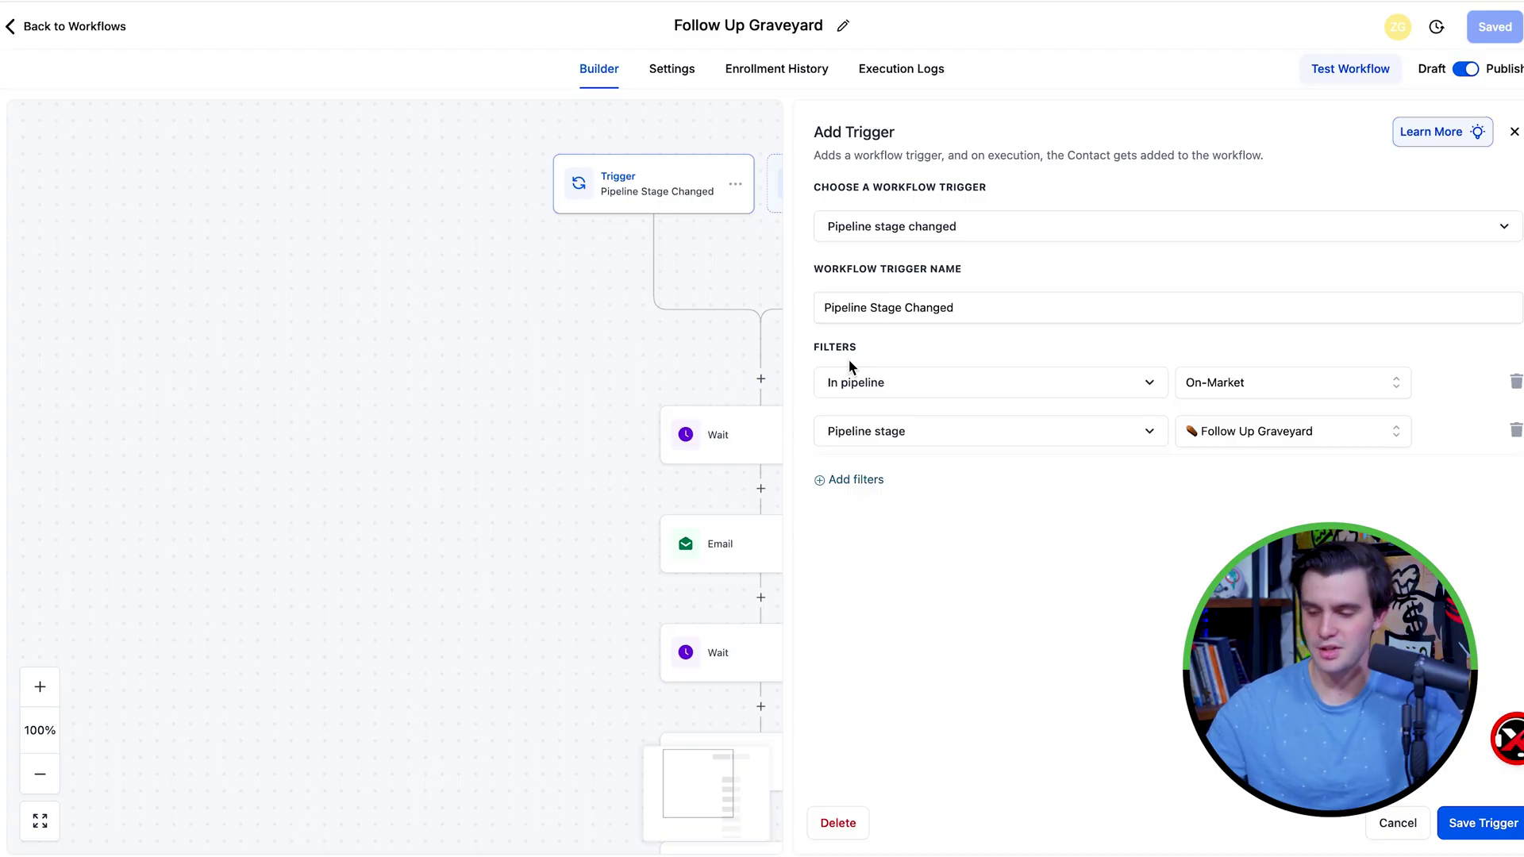
{"action": "scroll", "coordinate": [624, 551], "scroll_direction": "down", "scroll_amount": 10}
{"action": "scroll", "coordinate": [625, 552], "scroll_direction": "up", "scroll_amount": 5}
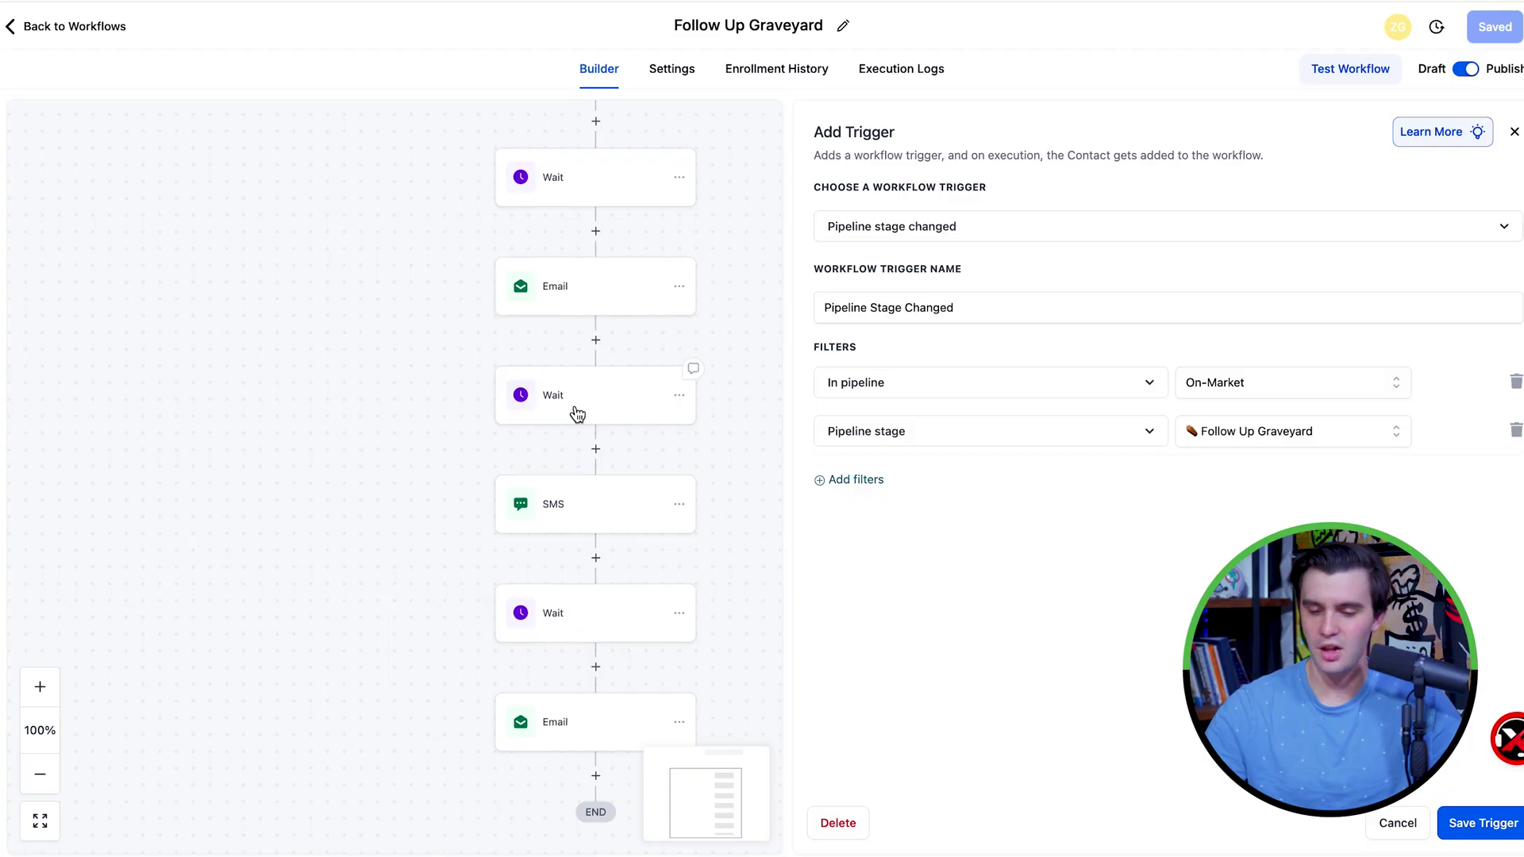
{"action": "left_click", "coordinate": [556, 389]}
{"action": "left_click", "coordinate": [553, 393]}
{"action": "left_click", "coordinate": [533, 615]}
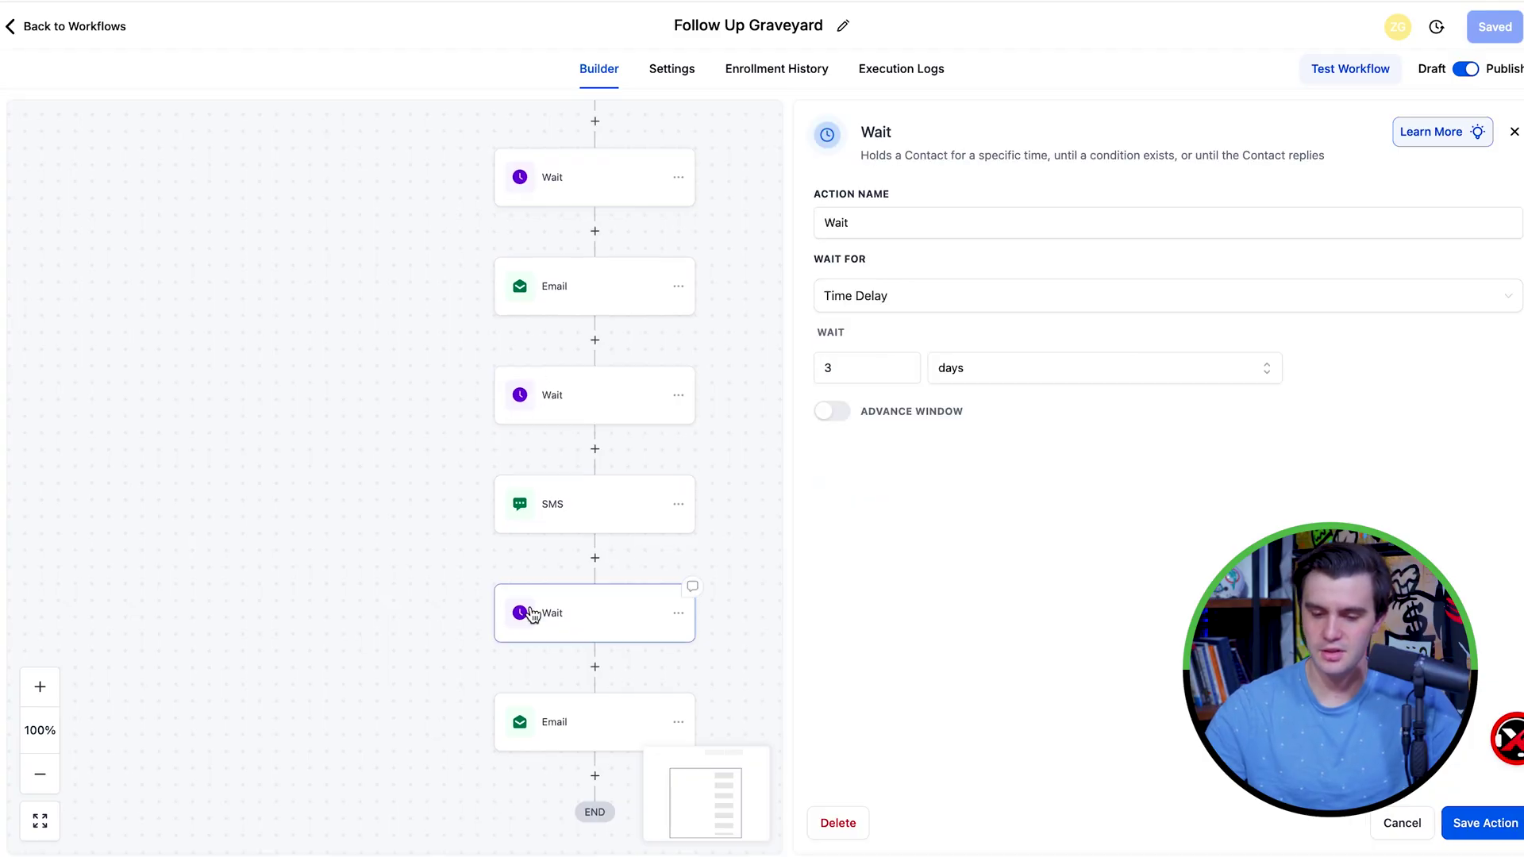
{"action": "left_click", "coordinate": [555, 722]}
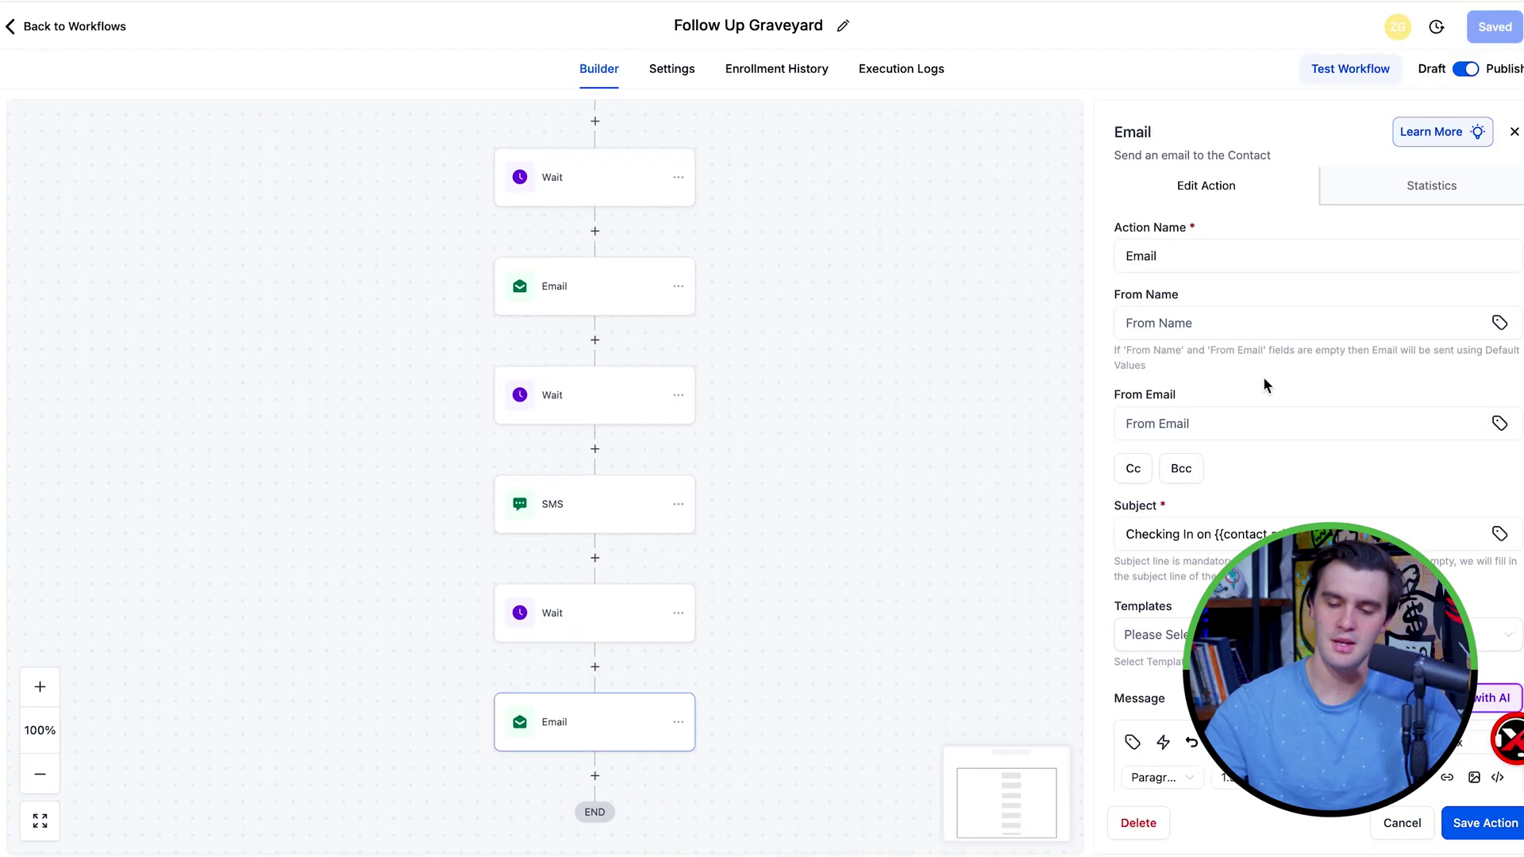
Open the ROS Triple Tap workflow from the Cold Calling automation folder
{"action": "scroll", "coordinate": [1179, 565], "scroll_direction": "down", "scroll_amount": 5}
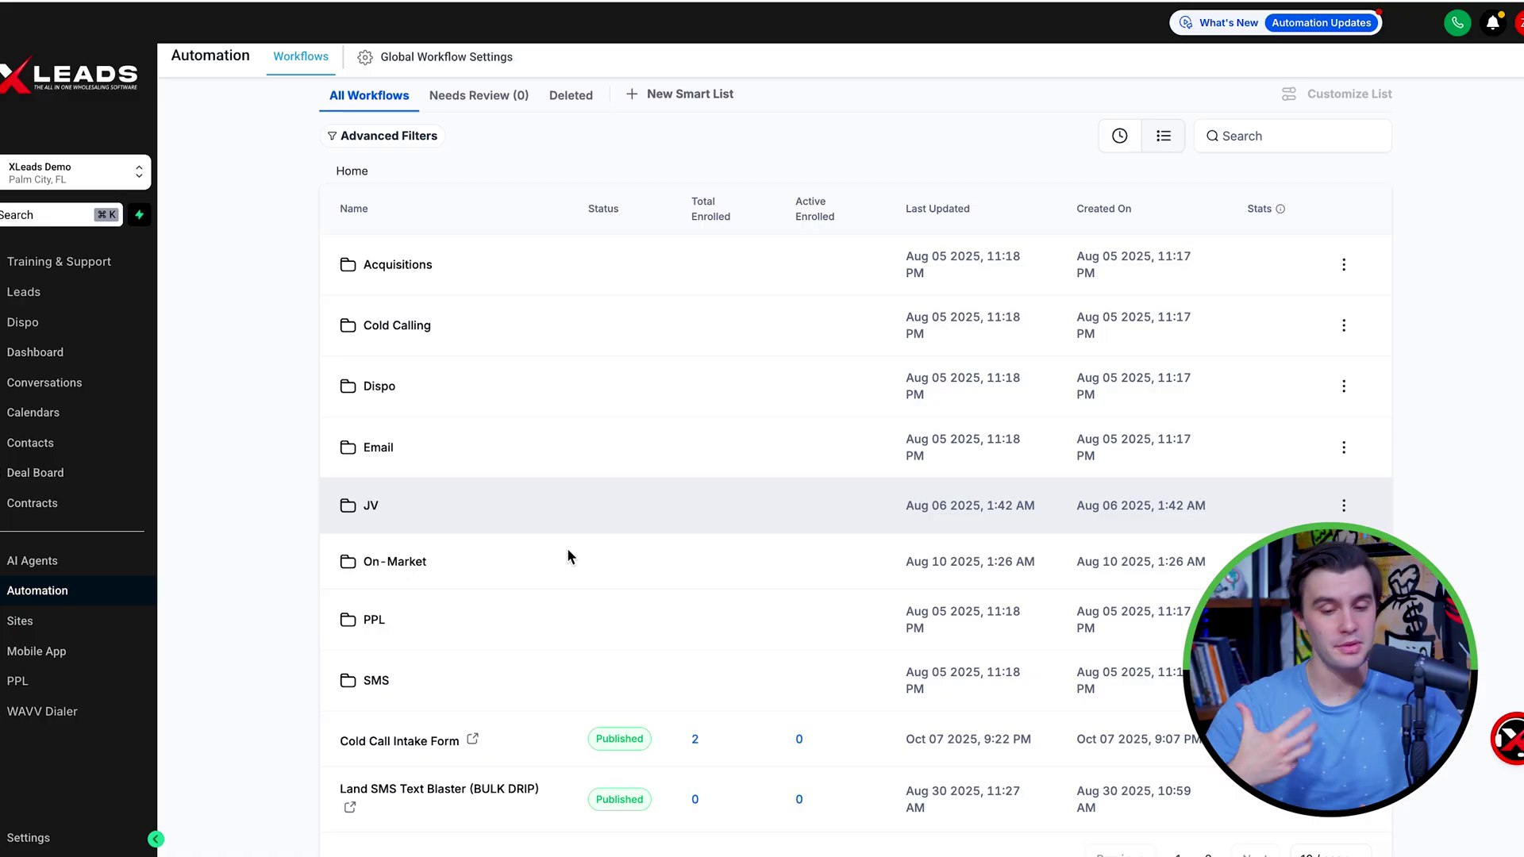
{"action": "left_click", "coordinate": [410, 327]}
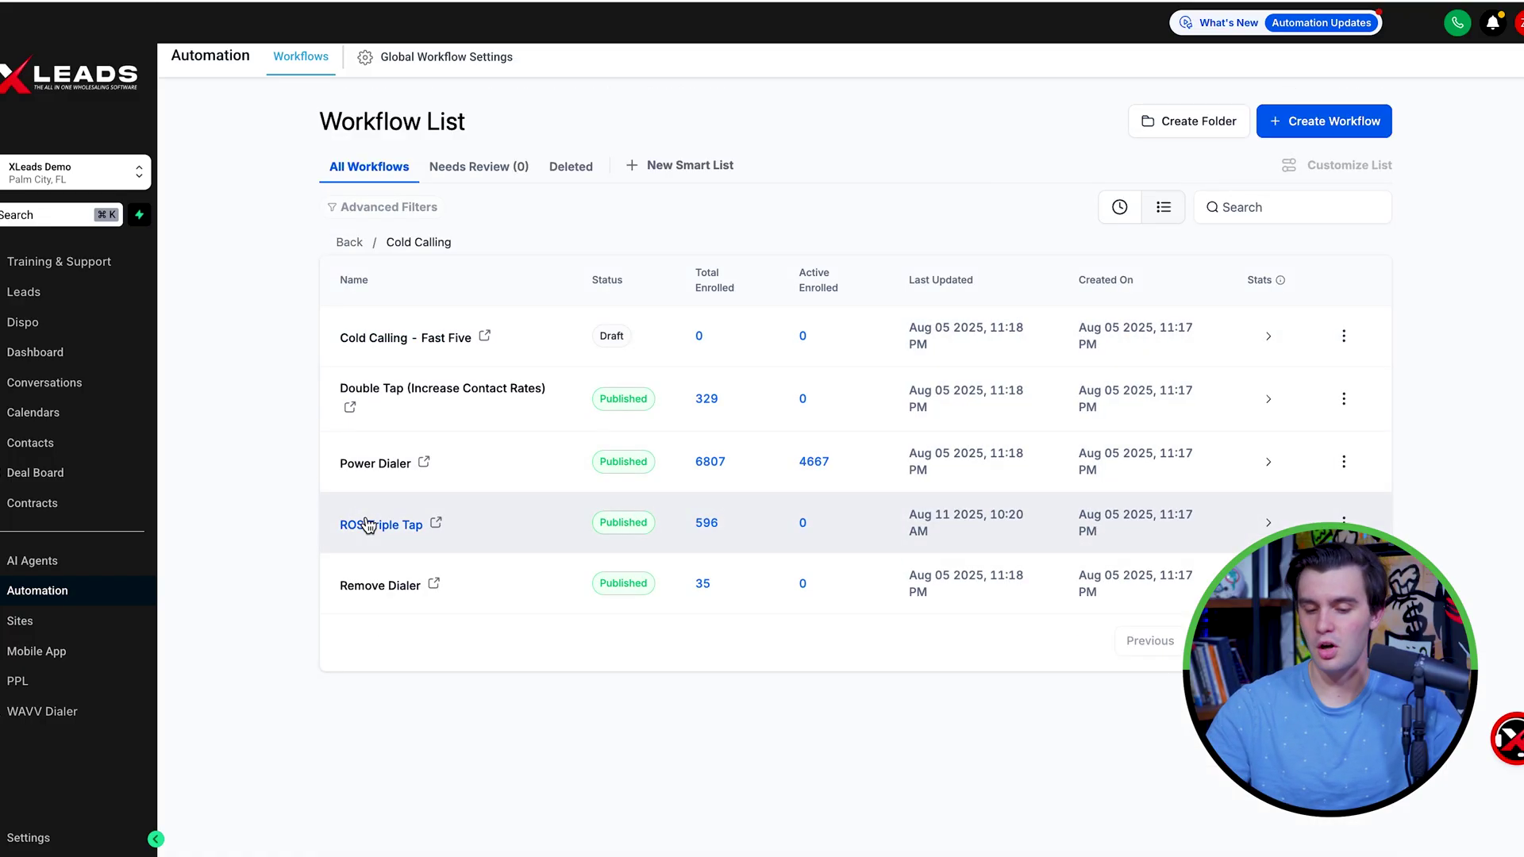
{"action": "left_click", "coordinate": [365, 521]}
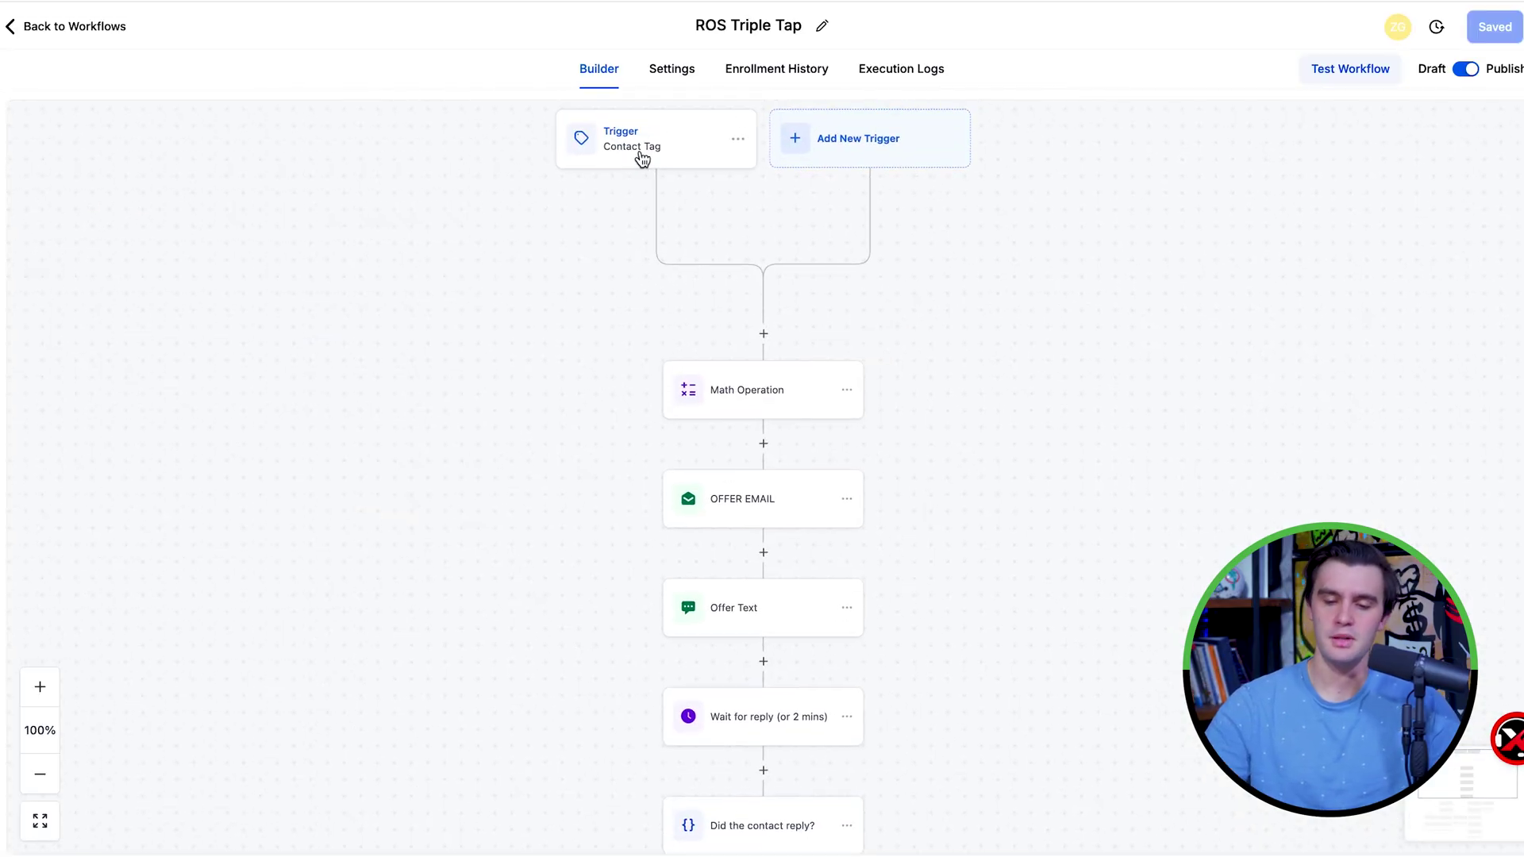
Inspect the Contact Tag trigger's filter and the Math Operation's settings, and close the settings
{"action": "left_click", "coordinate": [642, 160]}
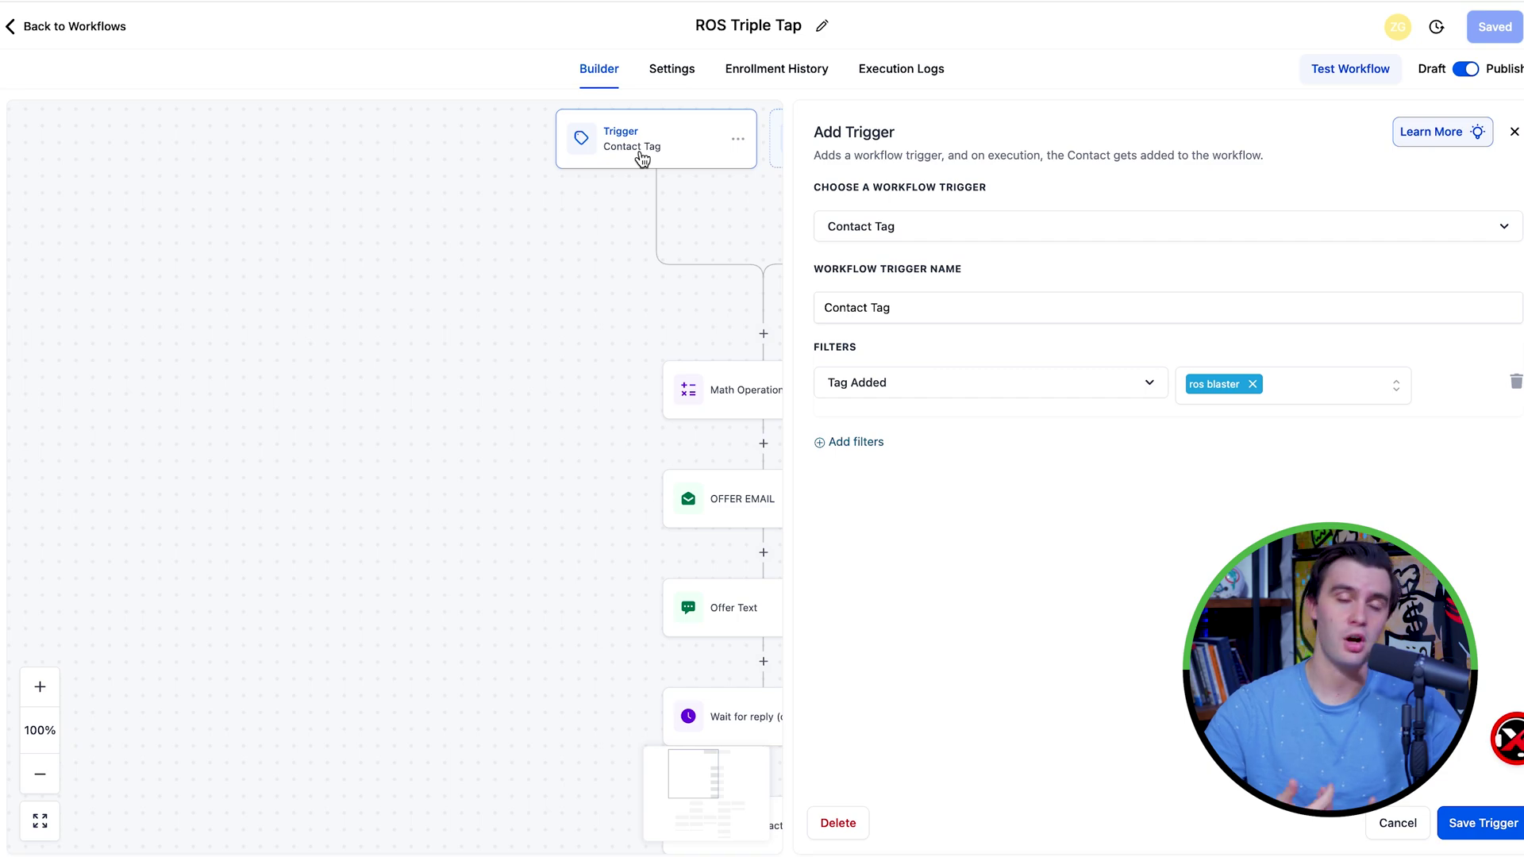
{"action": "left_click", "coordinate": [712, 403]}
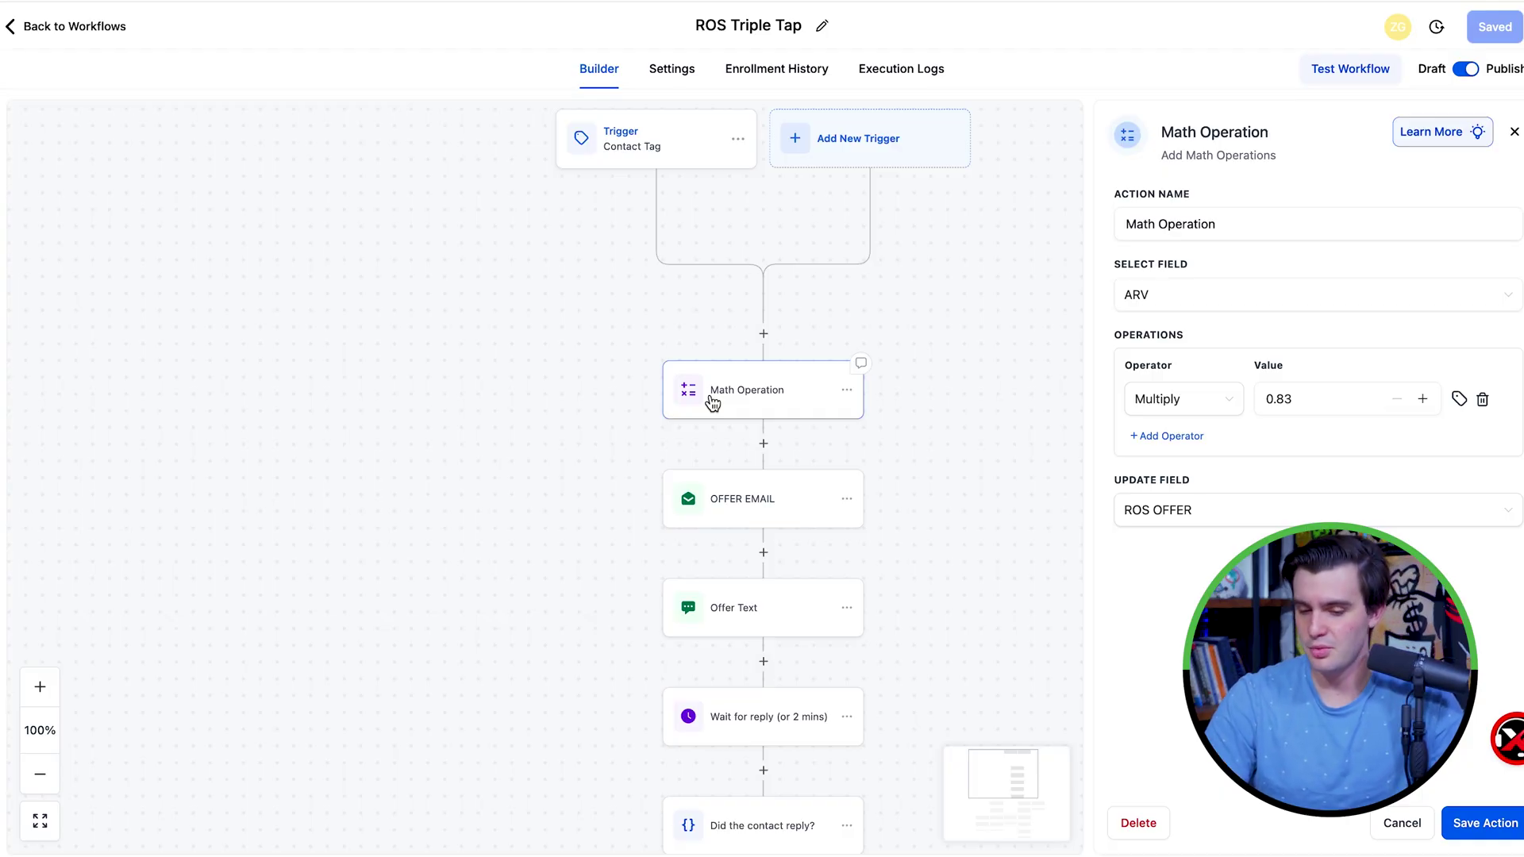
{"action": "left_click", "coordinate": [1514, 135]}
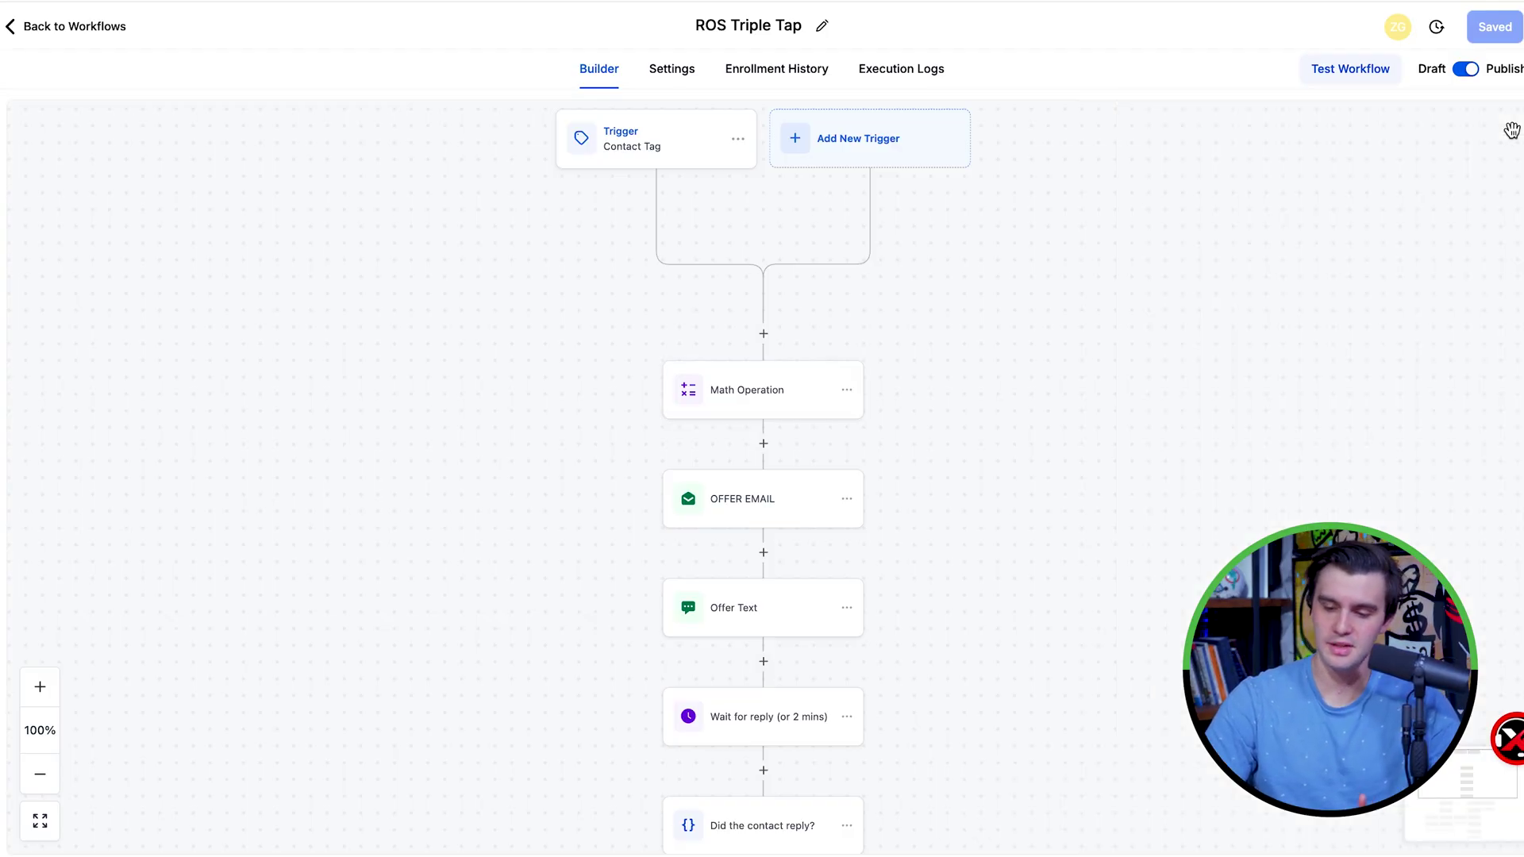
View the support chat's help window and close it again
{"action": "left_click", "coordinate": [1512, 742]}
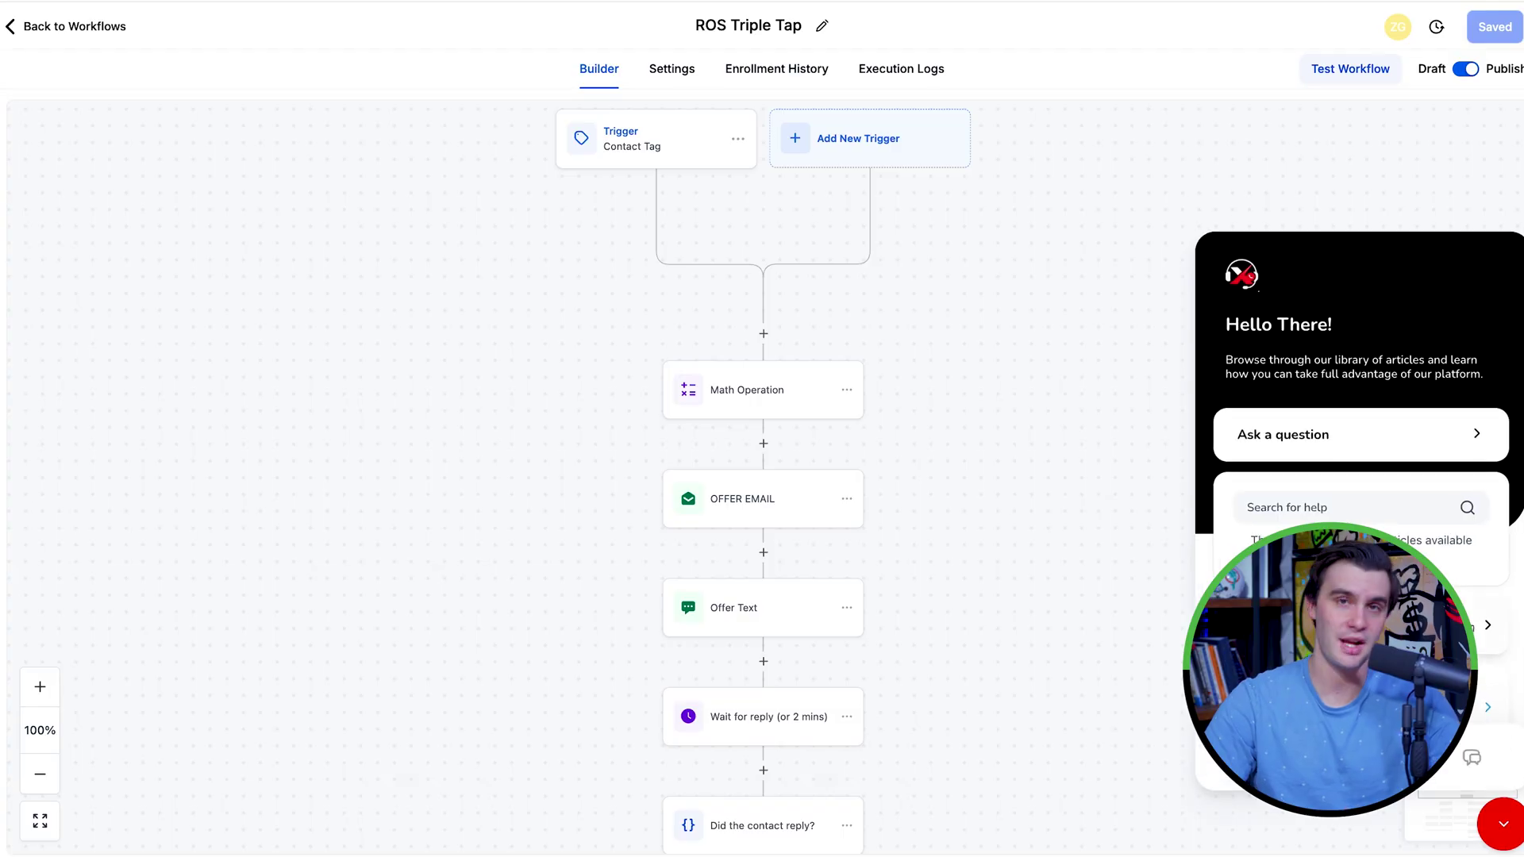
{"action": "left_click", "coordinate": [1508, 822]}
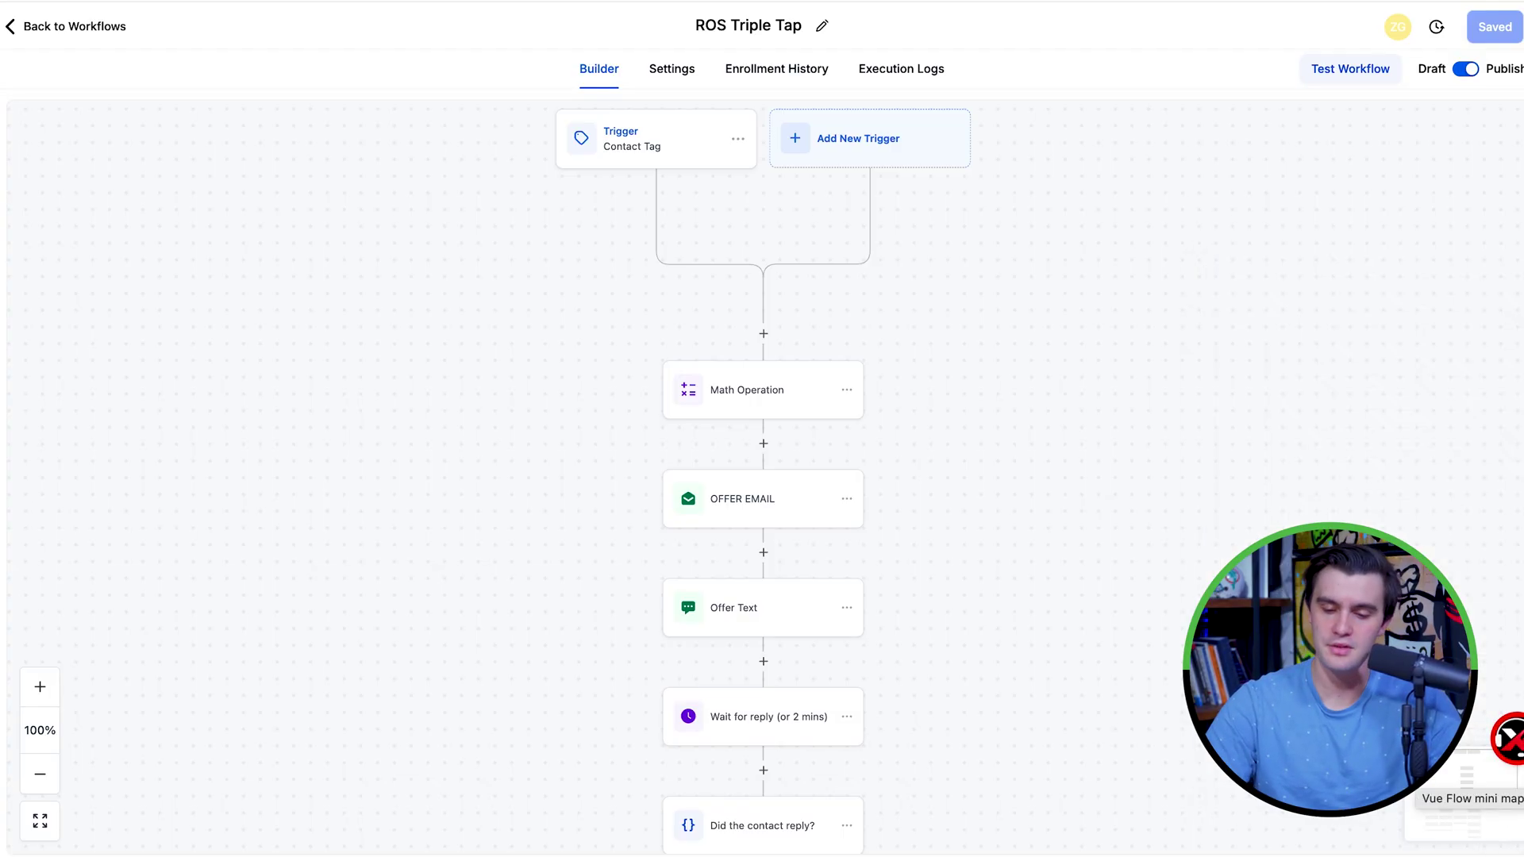
Look through the workflow's reply and no-reply branches, and return to the top-level list of automation folders
{"action": "scroll", "coordinate": [544, 608], "scroll_direction": "down", "scroll_amount": 5}
{"action": "scroll", "coordinate": [727, 465], "scroll_direction": "down", "scroll_amount": 5}
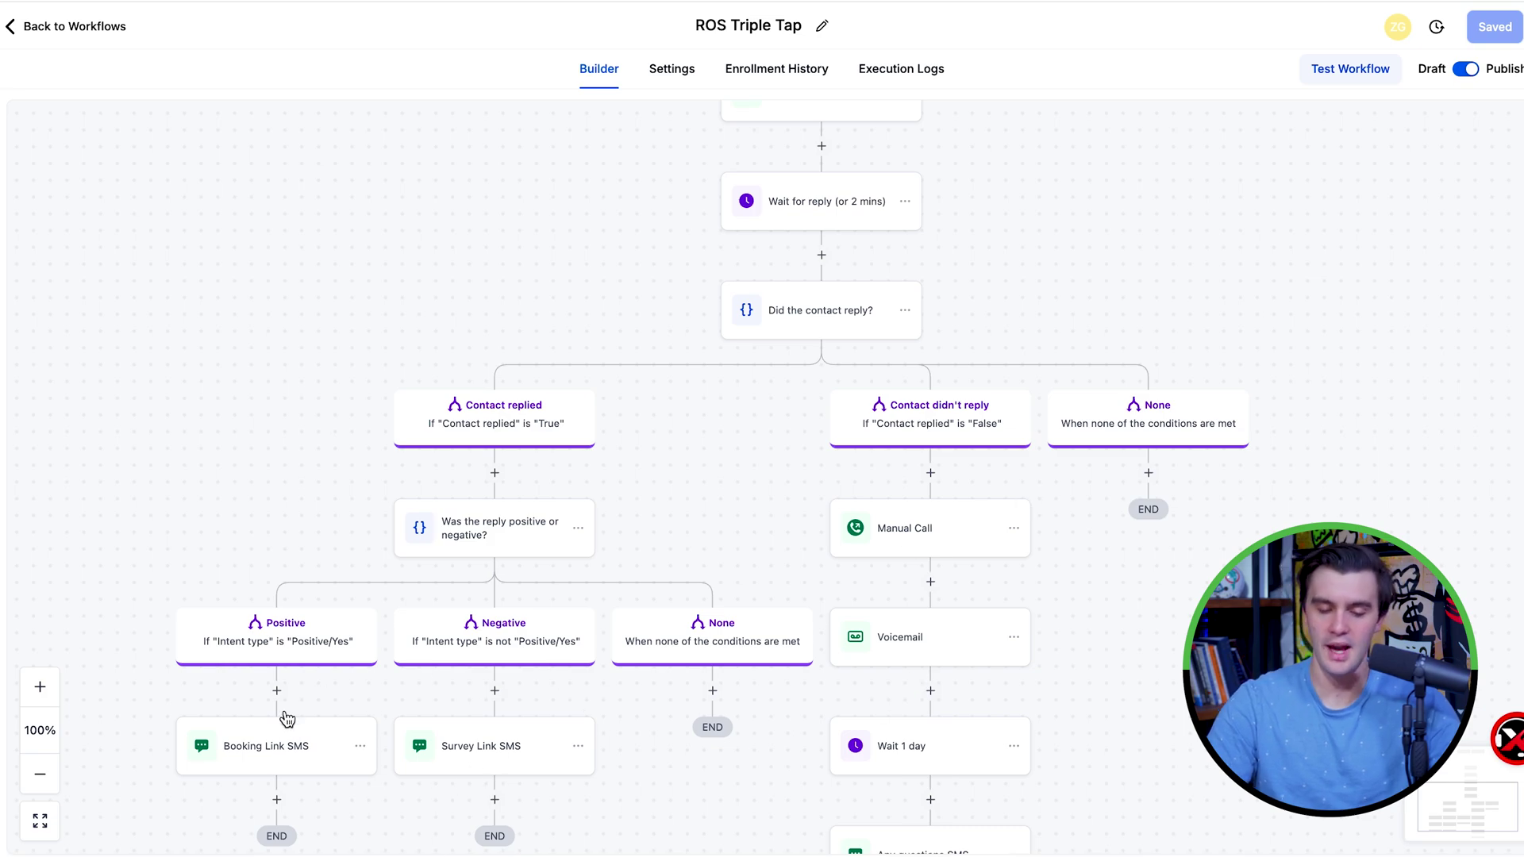
{"action": "scroll", "coordinate": [440, 673], "scroll_direction": "down", "scroll_amount": 3}
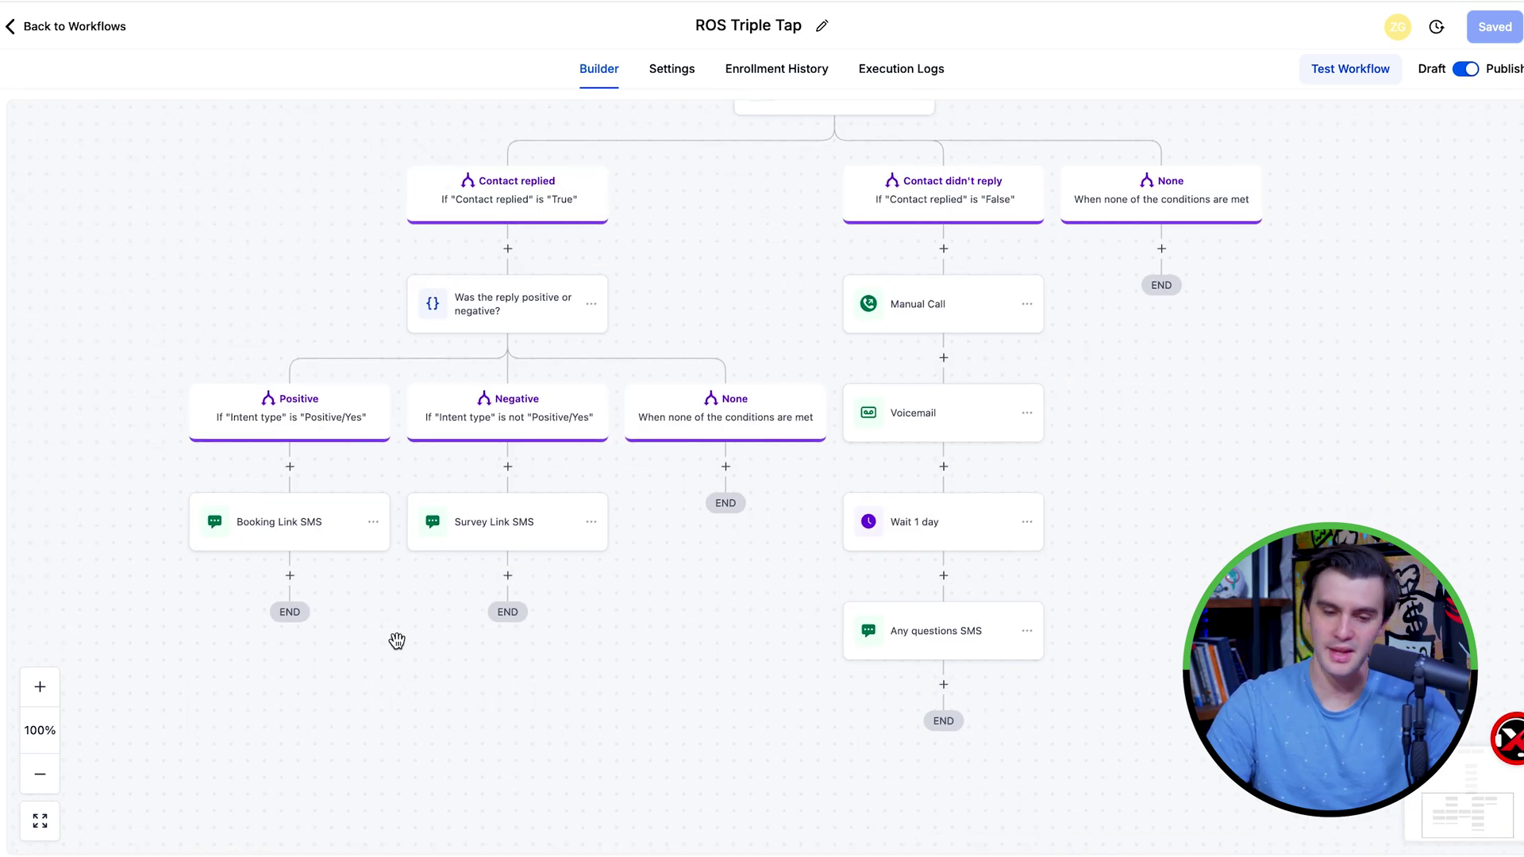
{"action": "left_click", "coordinate": [69, 28]}
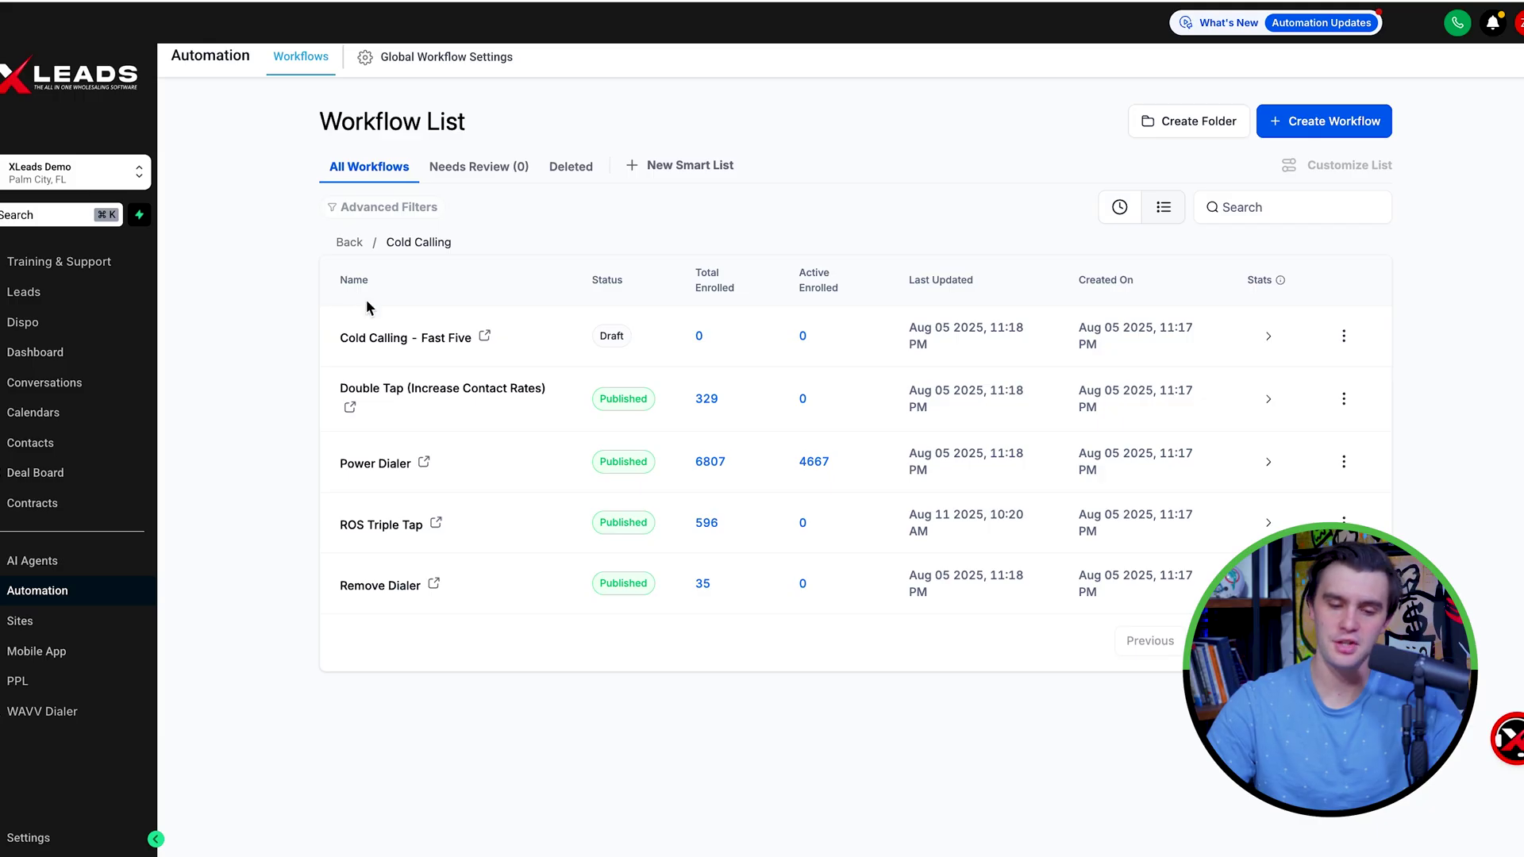
{"action": "left_click", "coordinate": [17, 596]}
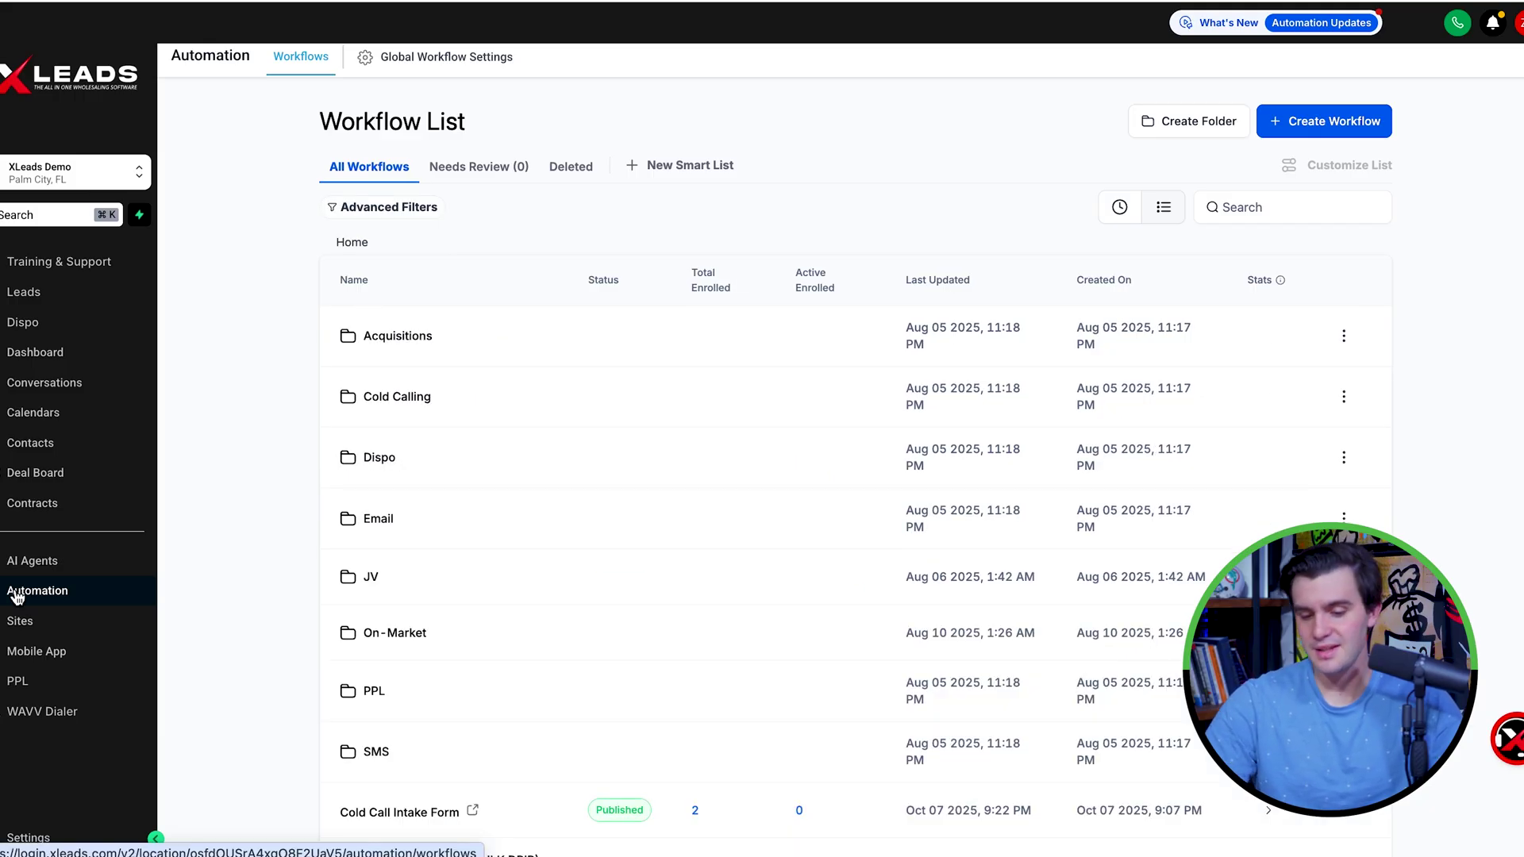
Open the SMS Drop - No Answer workflow from the SMS folder, inspect its Call Status trigger and SMS message, and leave the workflow
{"action": "left_click", "coordinate": [373, 752]}
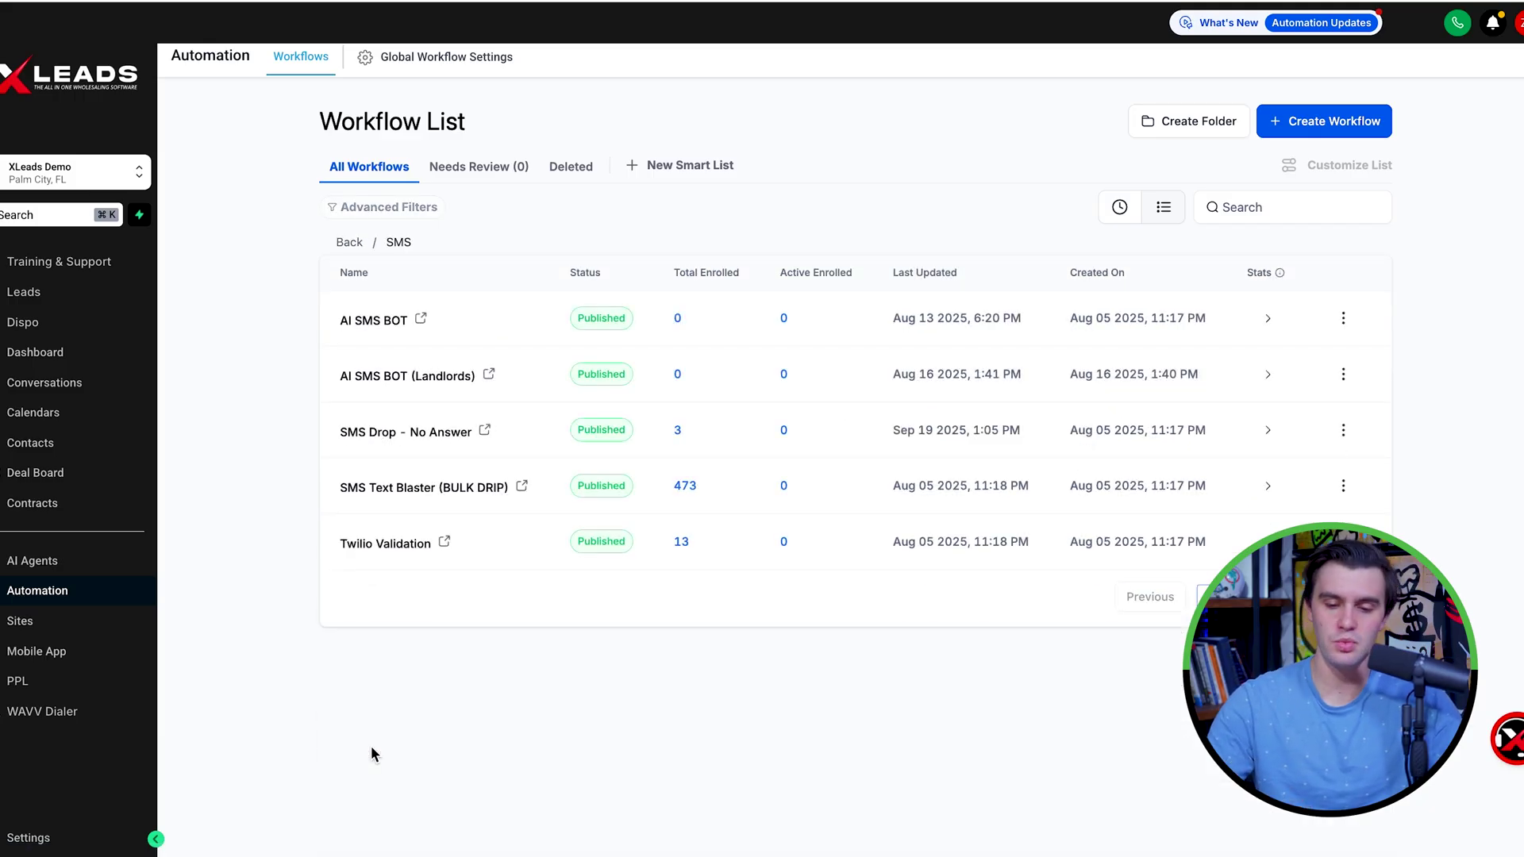
{"action": "left_click", "coordinate": [402, 430]}
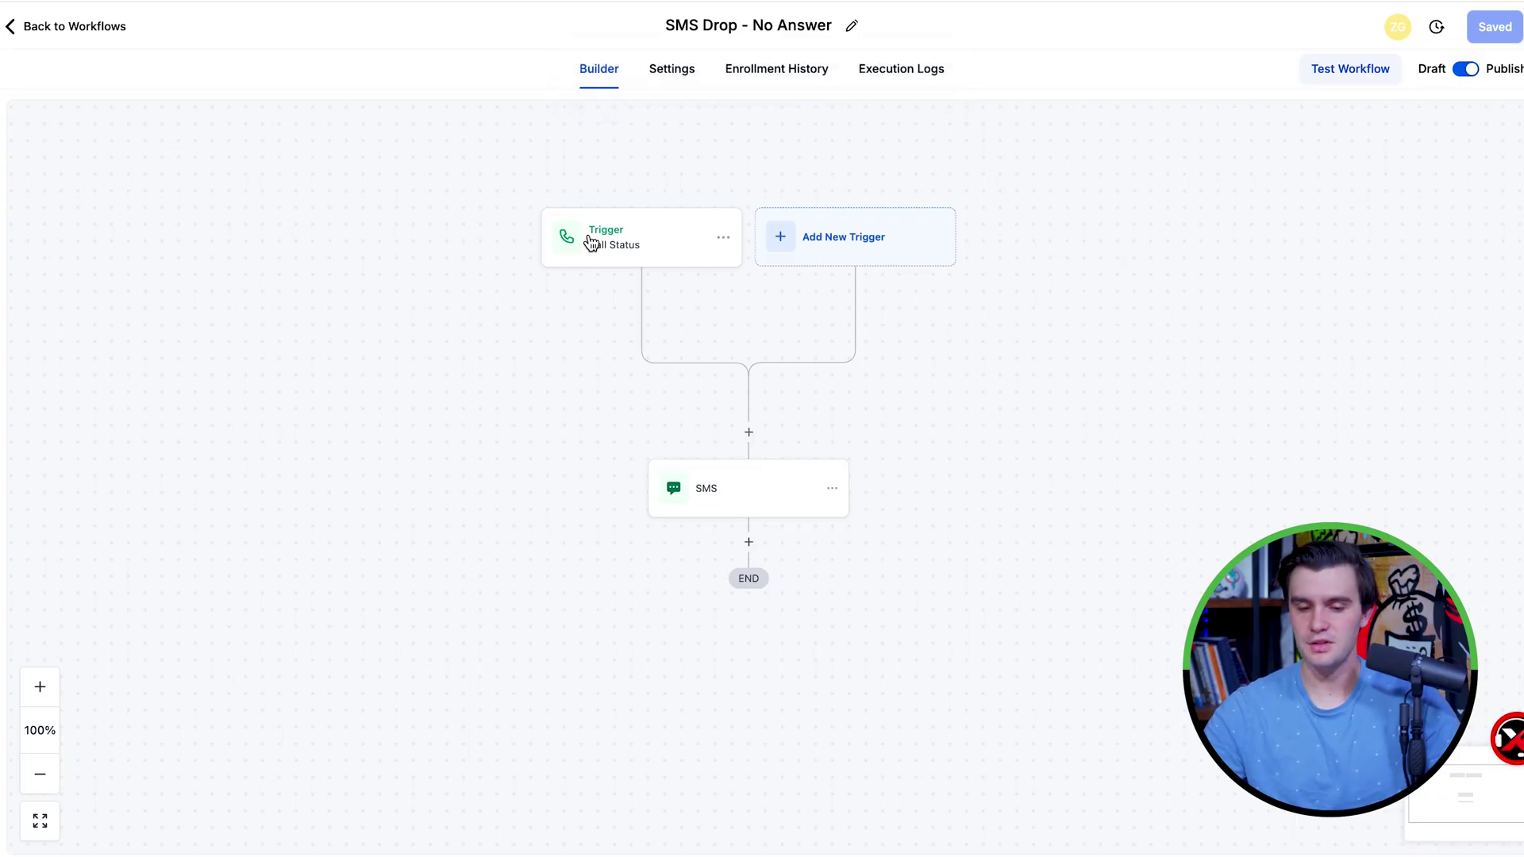
{"action": "left_click", "coordinate": [591, 242]}
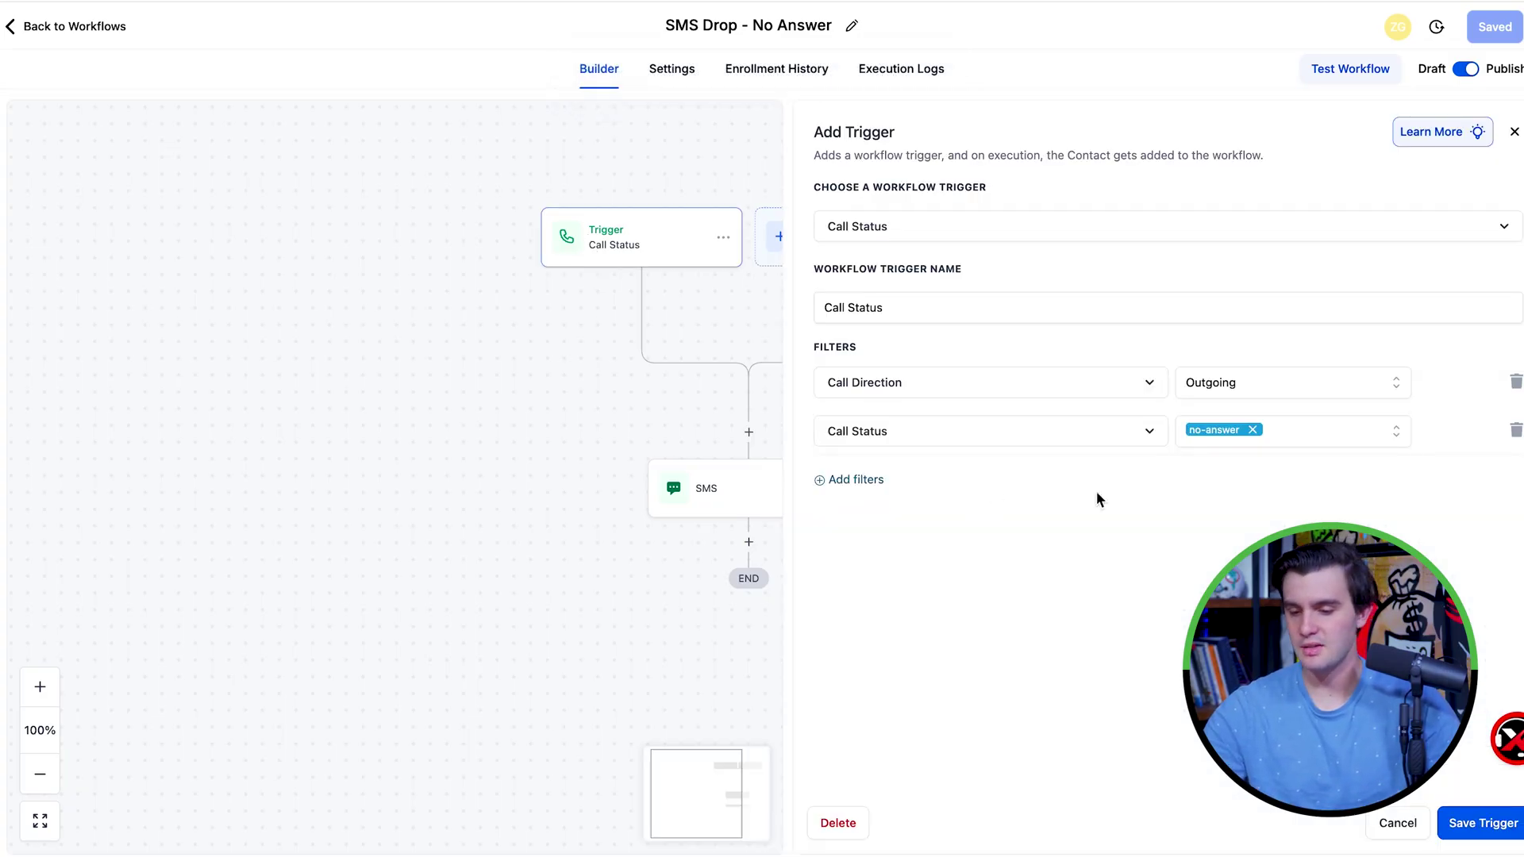
{"action": "left_click", "coordinate": [717, 474]}
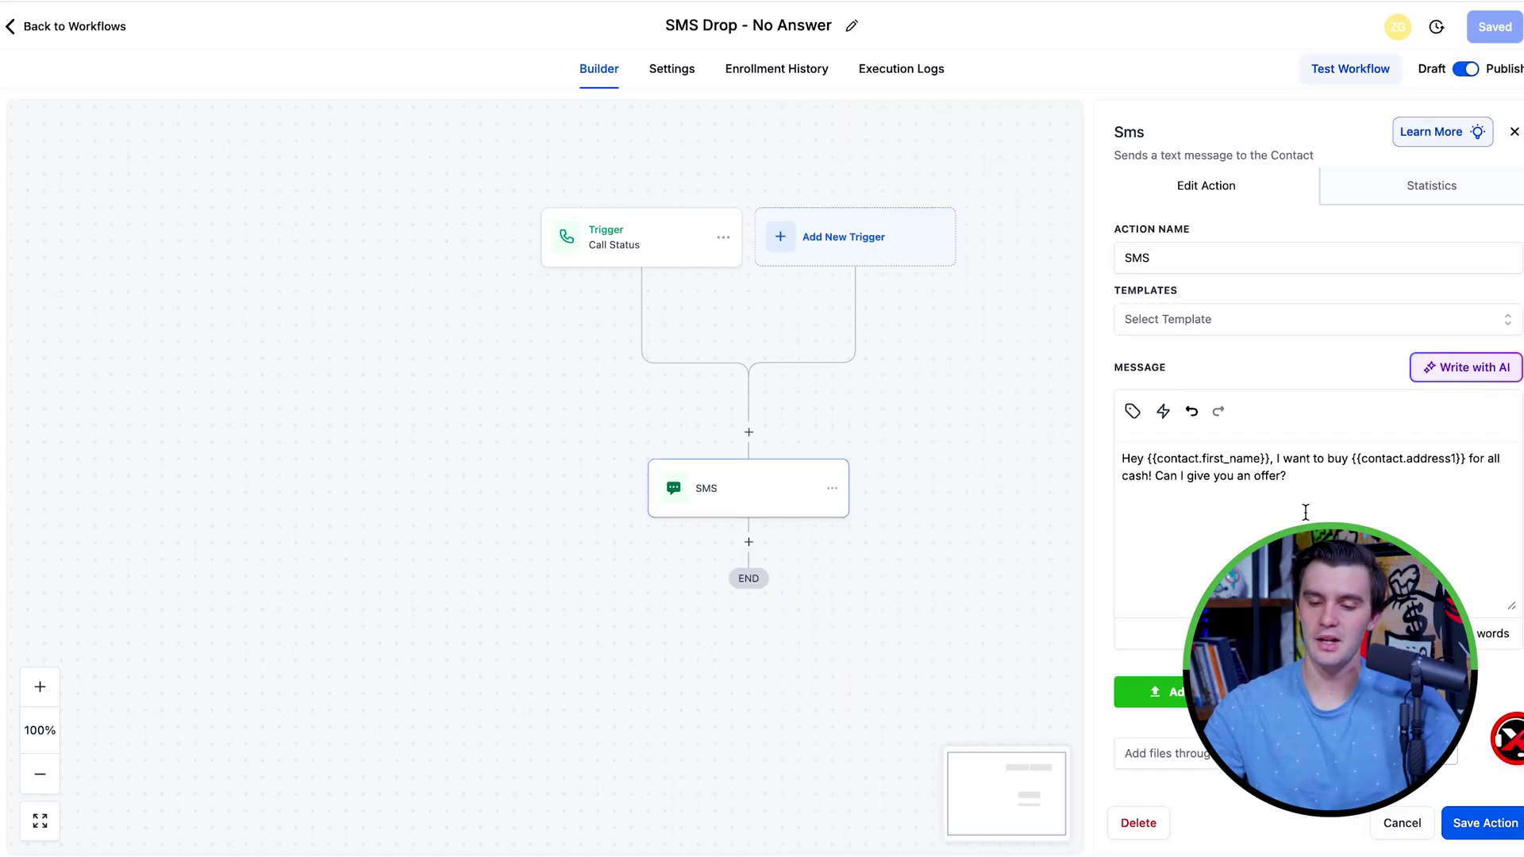
{"action": "left_click", "coordinate": [67, 33]}
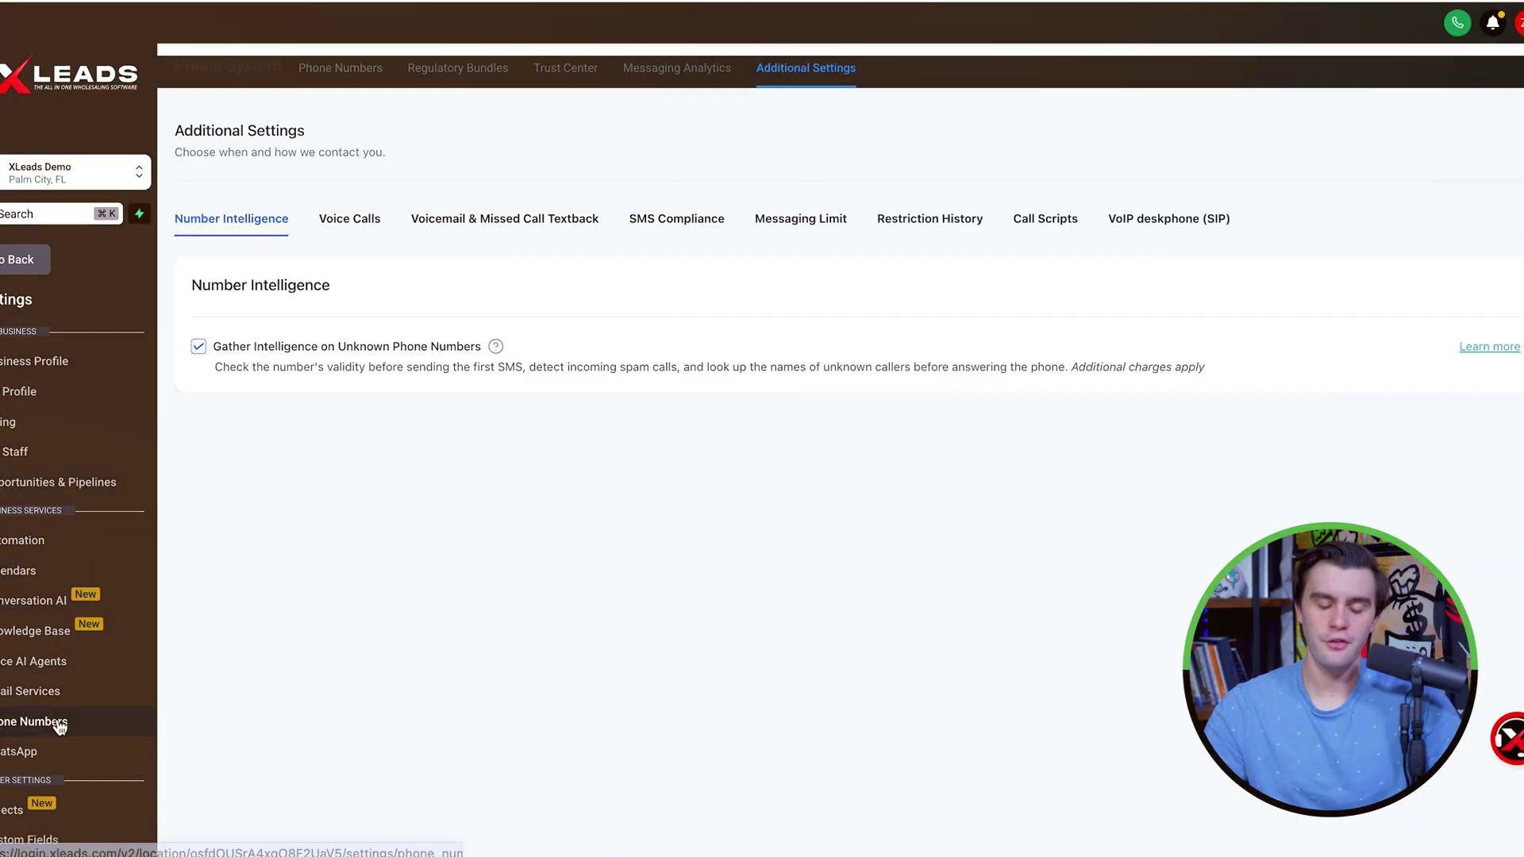
View the Voicemail & Missed Call Textback options in the phone numbers' additional settings, down to the missed call text back
{"action": "left_click", "coordinate": [48, 721]}
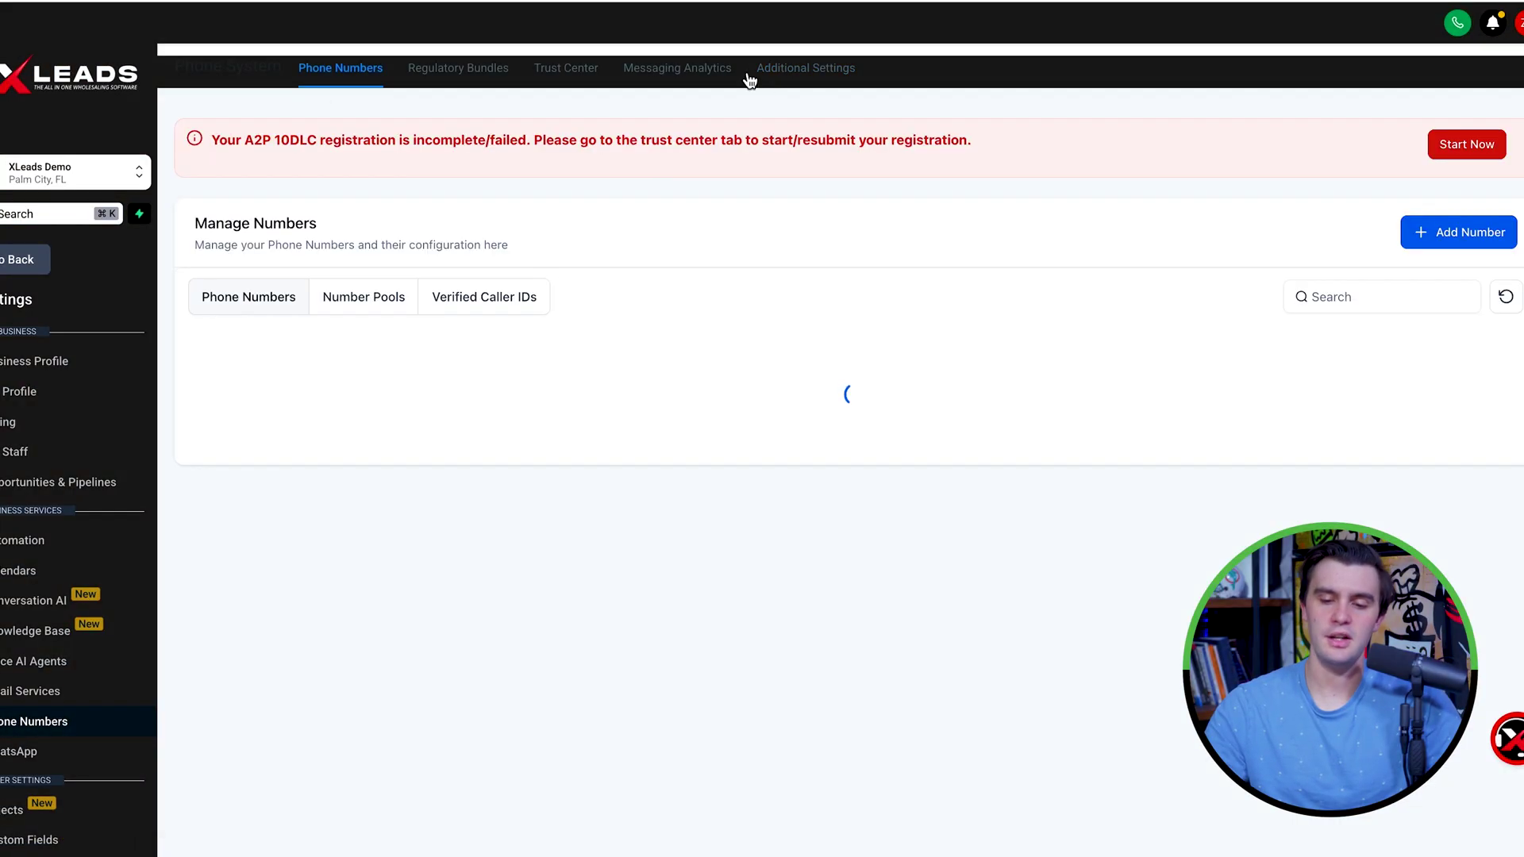
{"action": "left_click", "coordinate": [792, 72]}
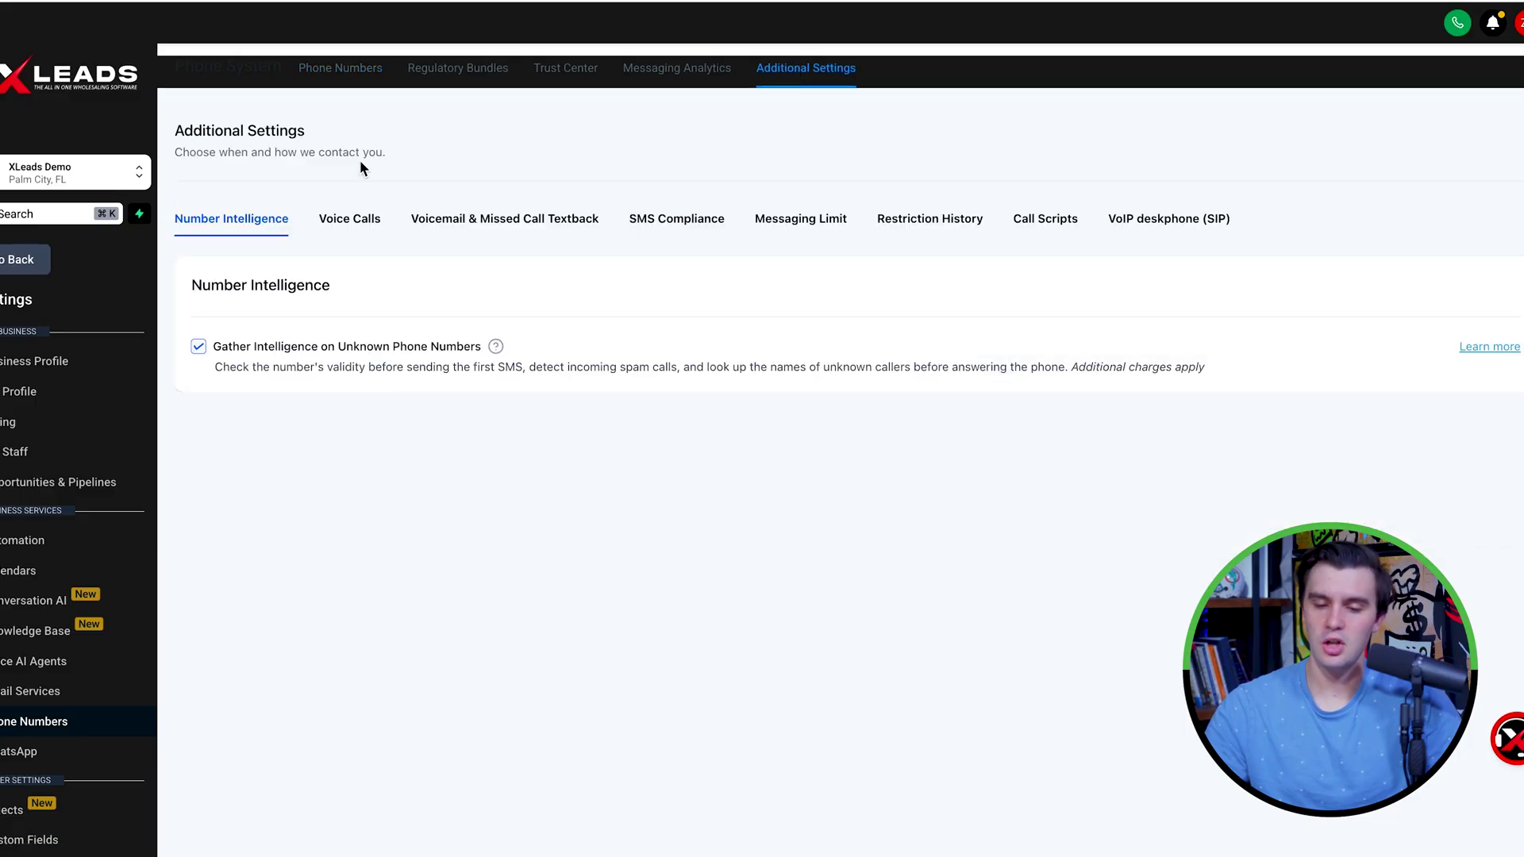
{"action": "left_click", "coordinate": [520, 231]}
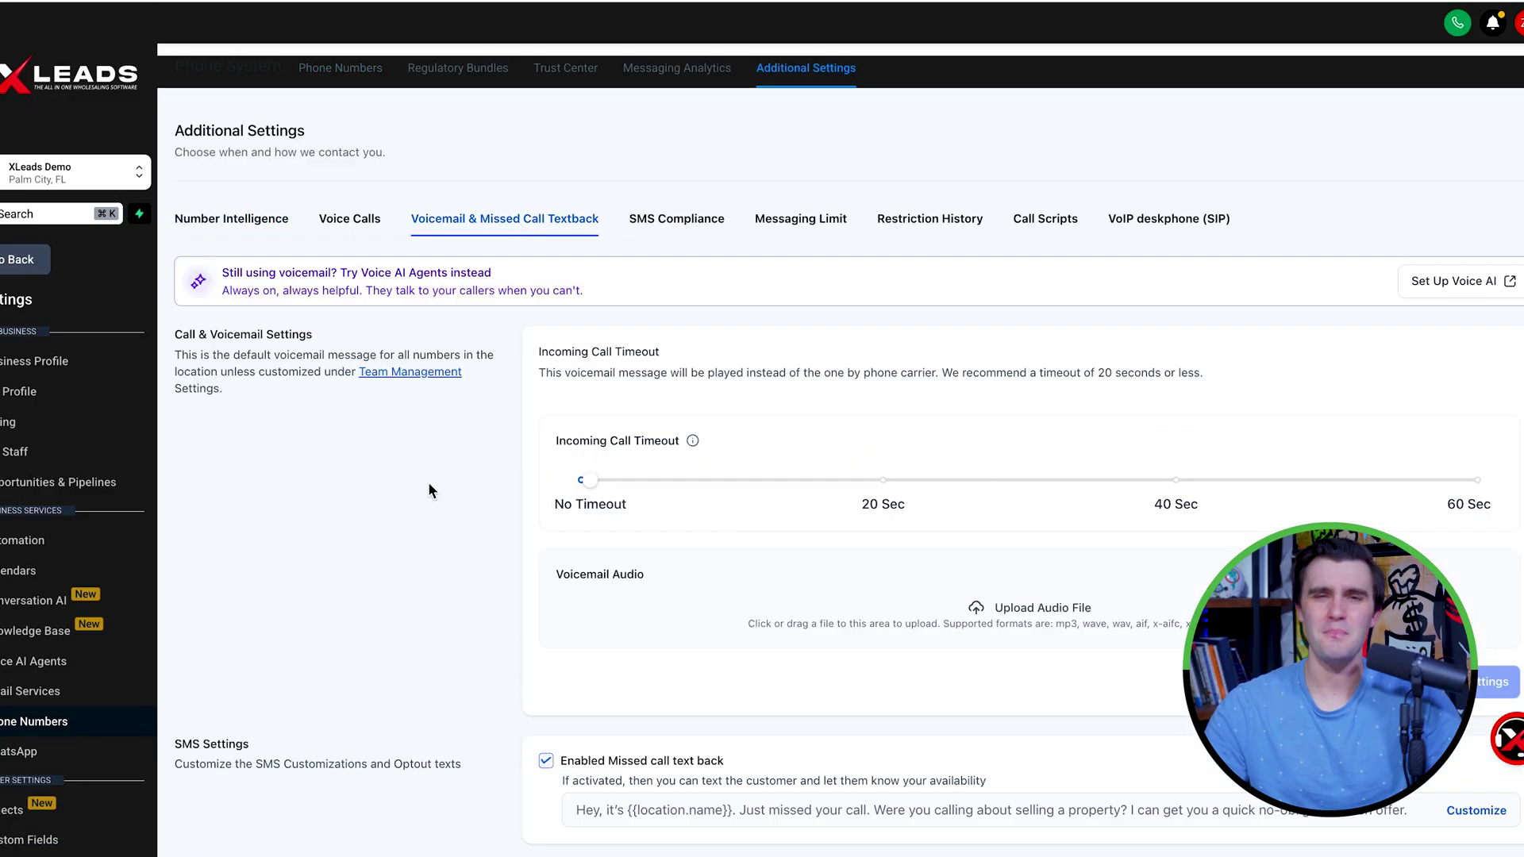
{"action": "scroll", "coordinate": [428, 485], "scroll_direction": "down", "scroll_amount": 2}
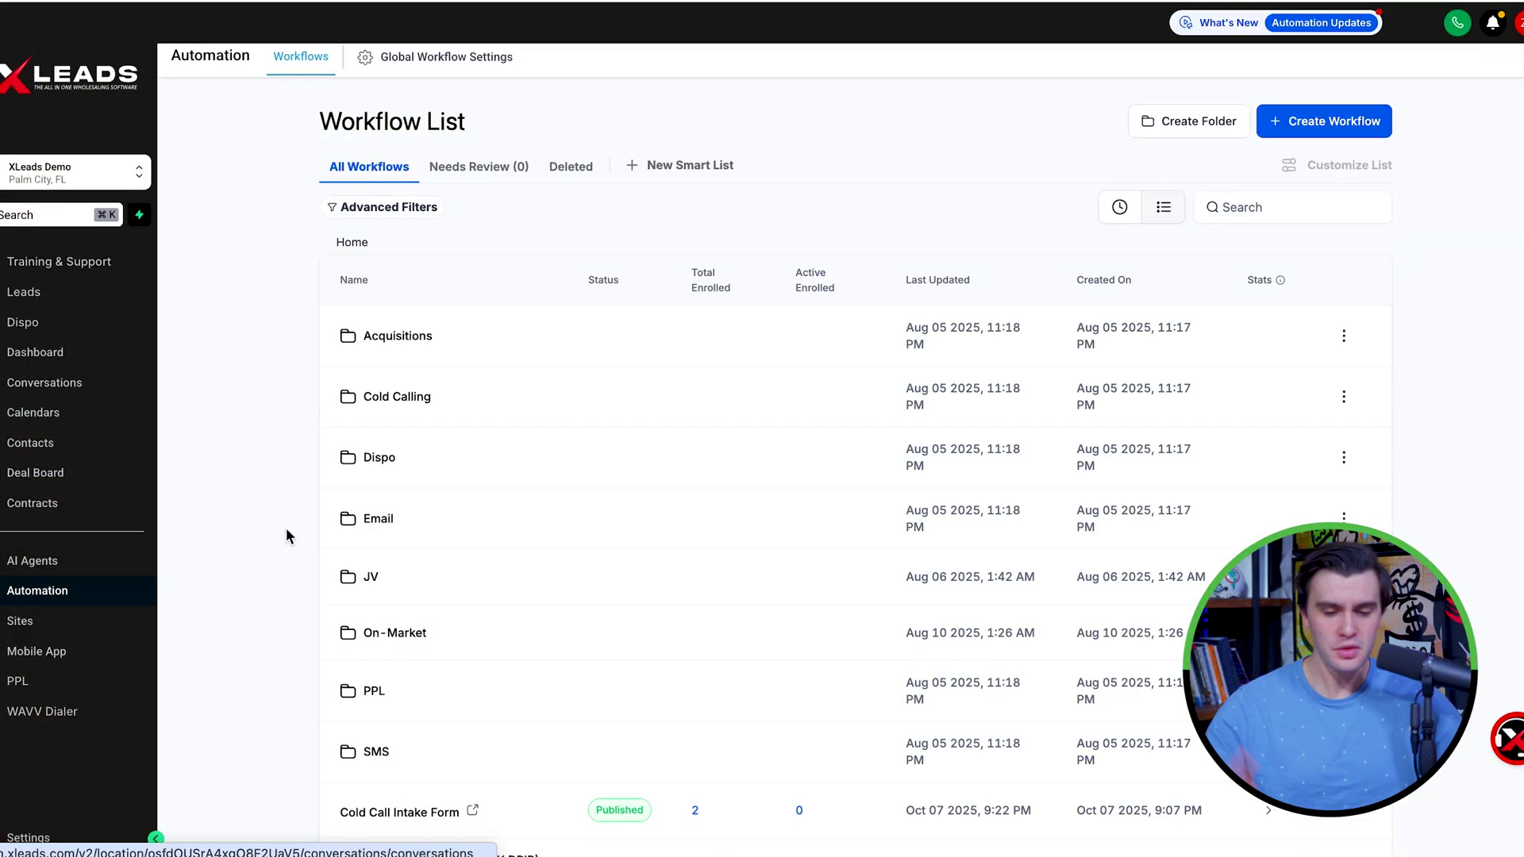
Show the Wholesaling pipeline on the deal board and move the opportunity from Appointment Set to Follow Up
{"action": "left_click", "coordinate": [87, 489]}
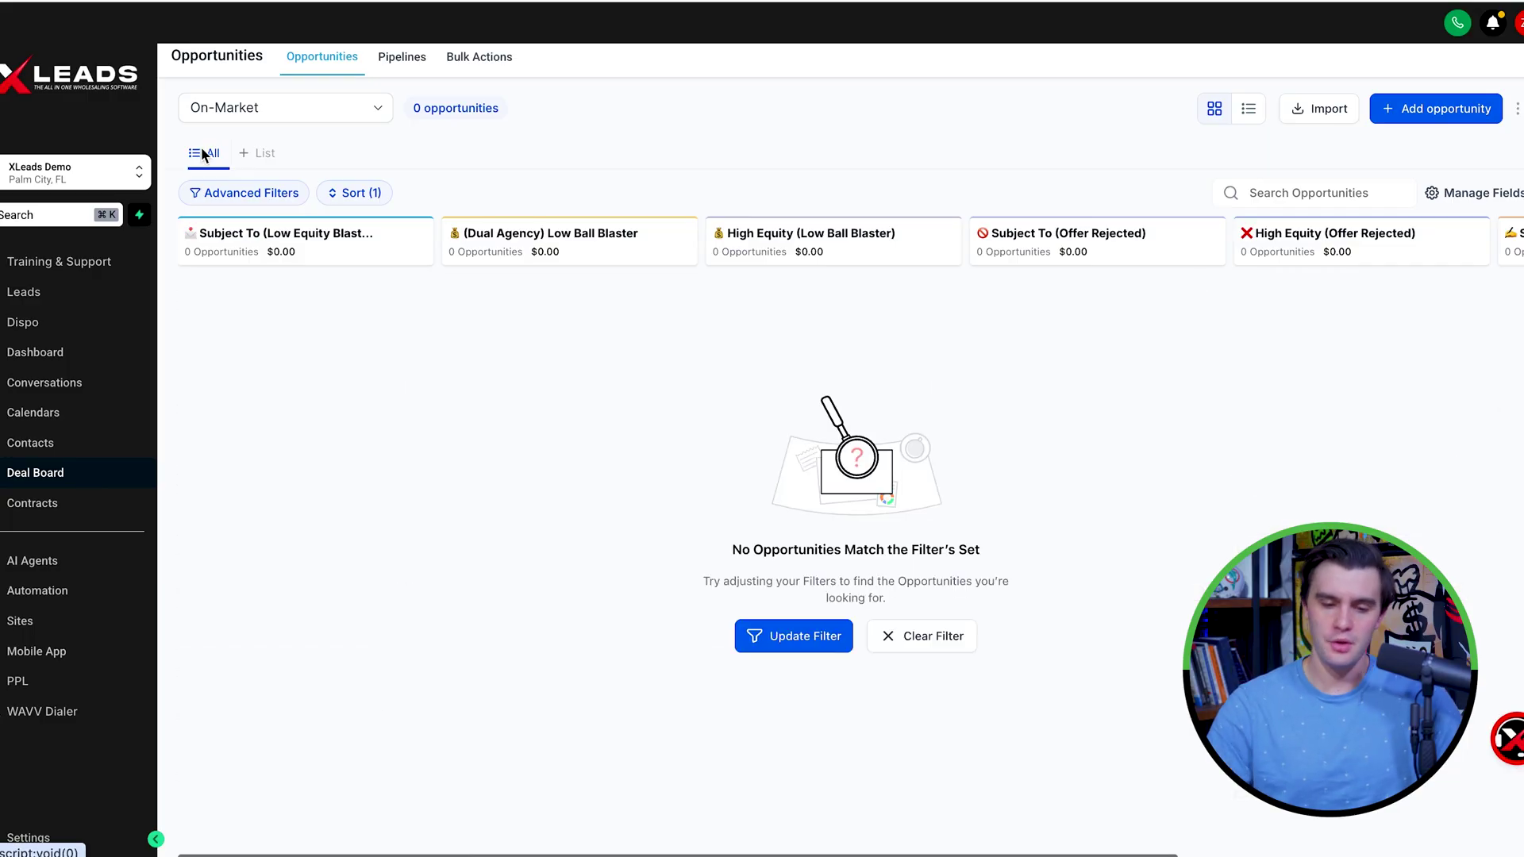
{"action": "left_click", "coordinate": [238, 107]}
{"action": "left_click", "coordinate": [295, 265]}
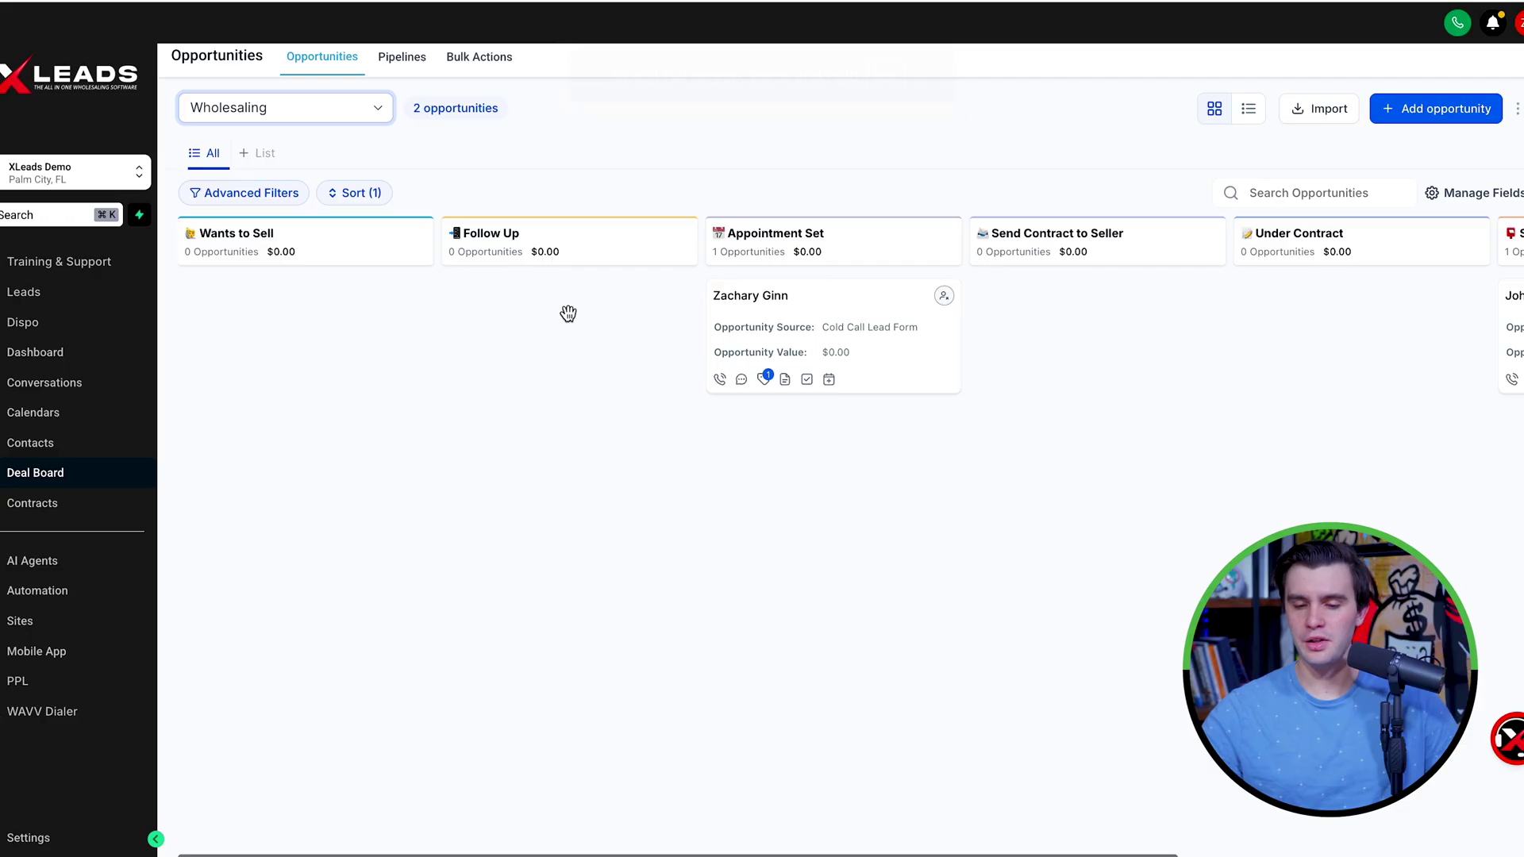
{"action": "left_click_drag", "start_coordinate": [828, 309], "coordinate": [547, 323]}
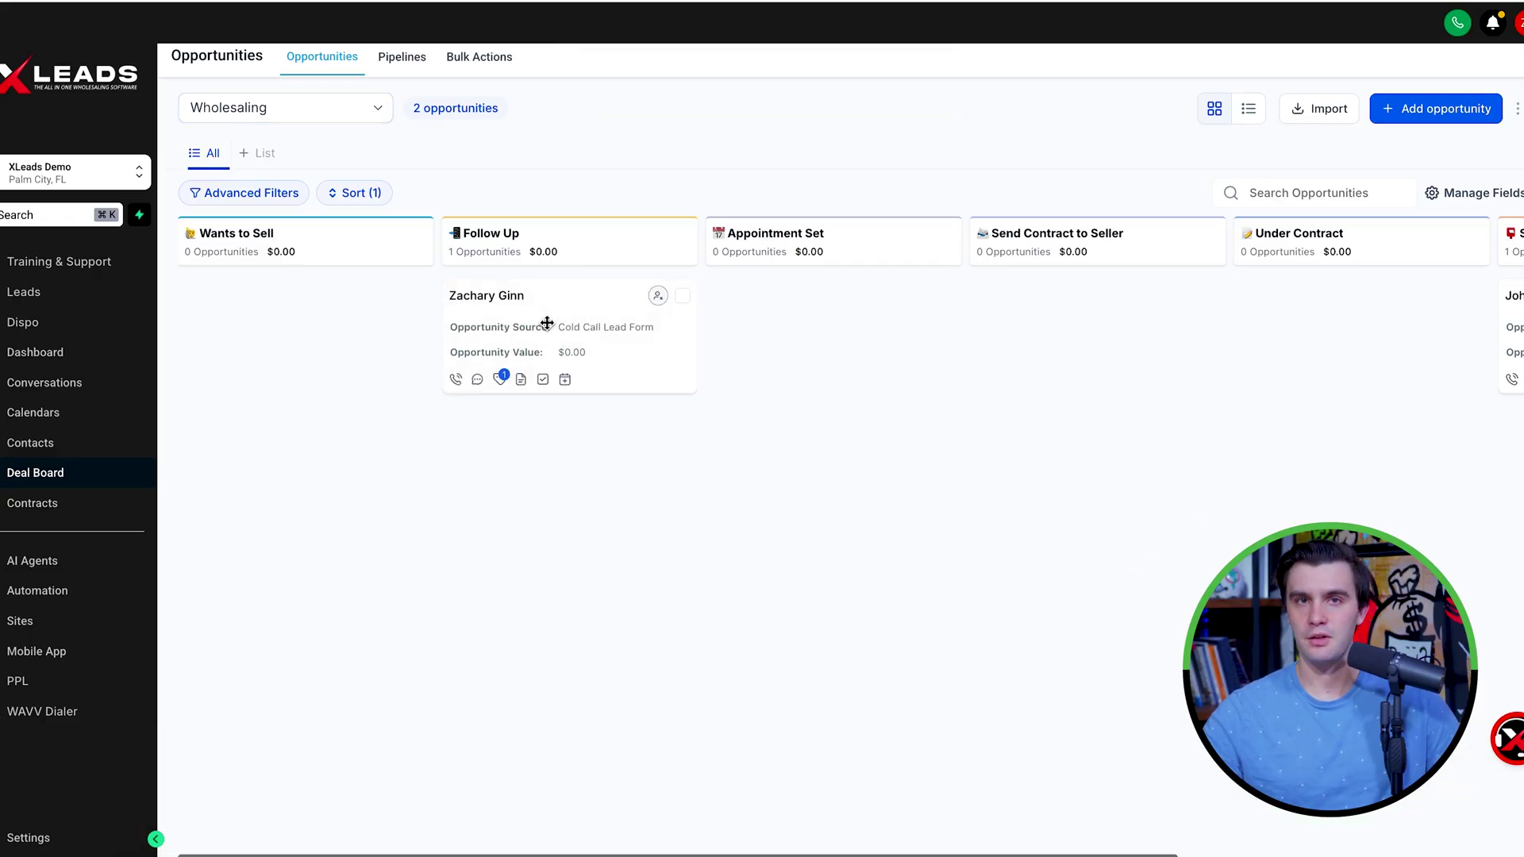
Open the Follow Up (Monthly) - Pipeline workflow from the Acquisitions automation folder and view its Remove from Workflow and Add Tag actions
{"action": "left_click", "coordinate": [32, 591]}
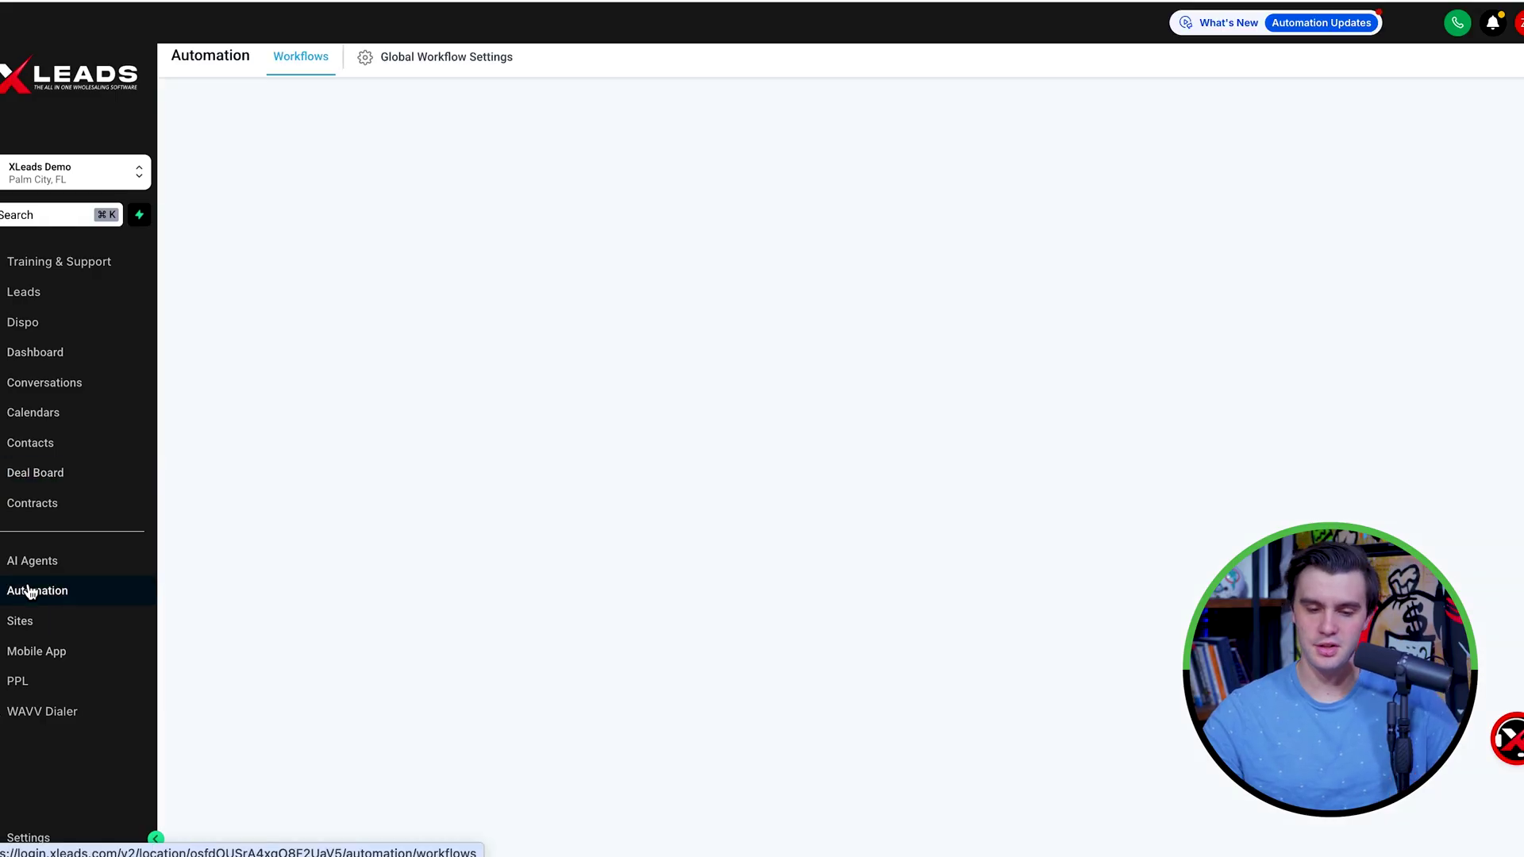
{"action": "left_click", "coordinate": [397, 337]}
{"action": "left_click", "coordinate": [393, 337]}
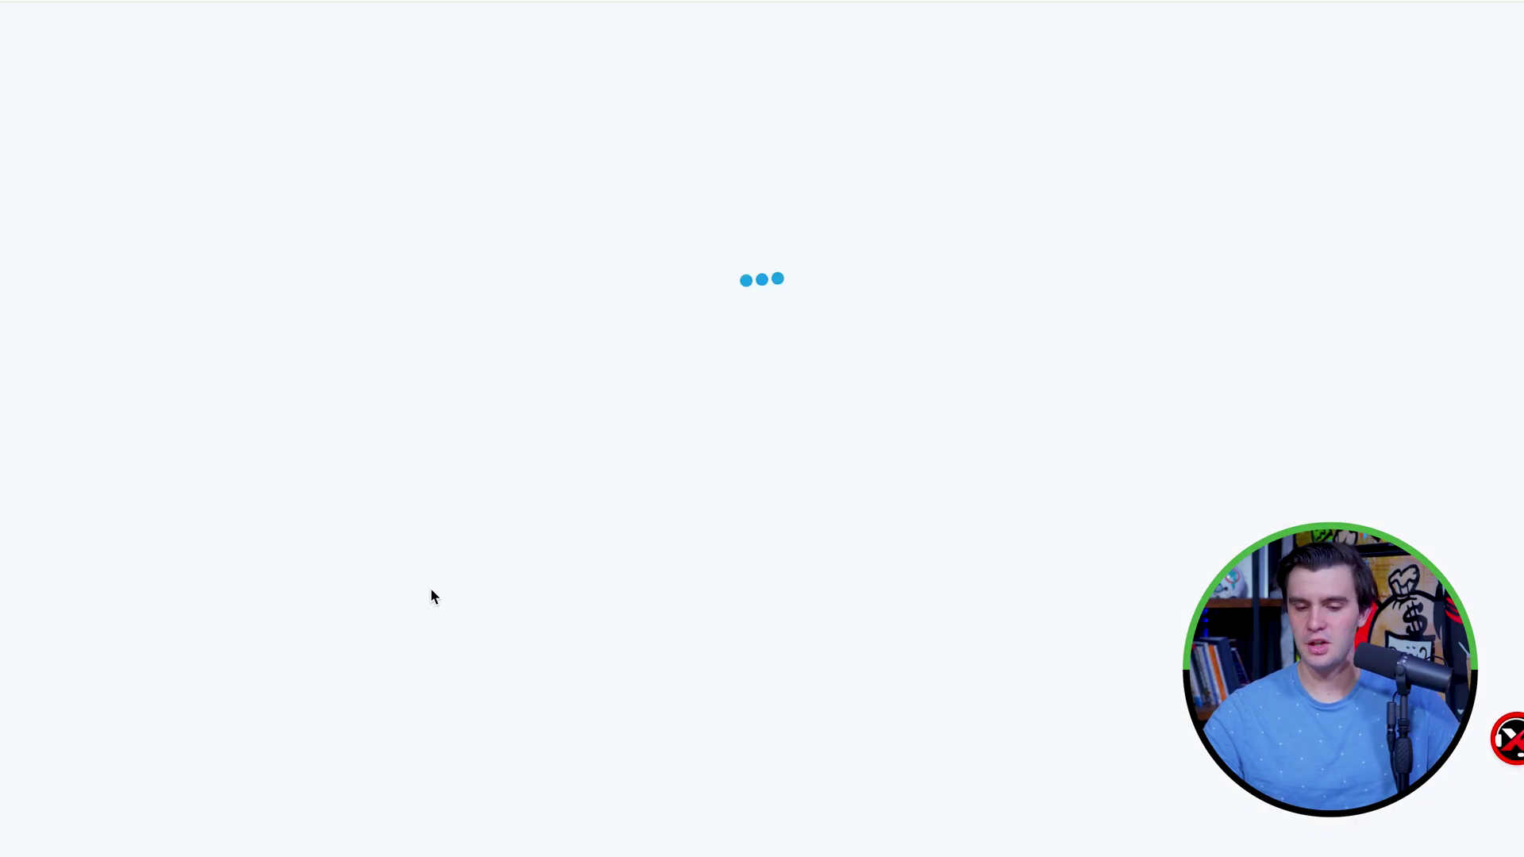
{"action": "left_click", "coordinate": [674, 344]}
{"action": "left_click", "coordinate": [663, 463]}
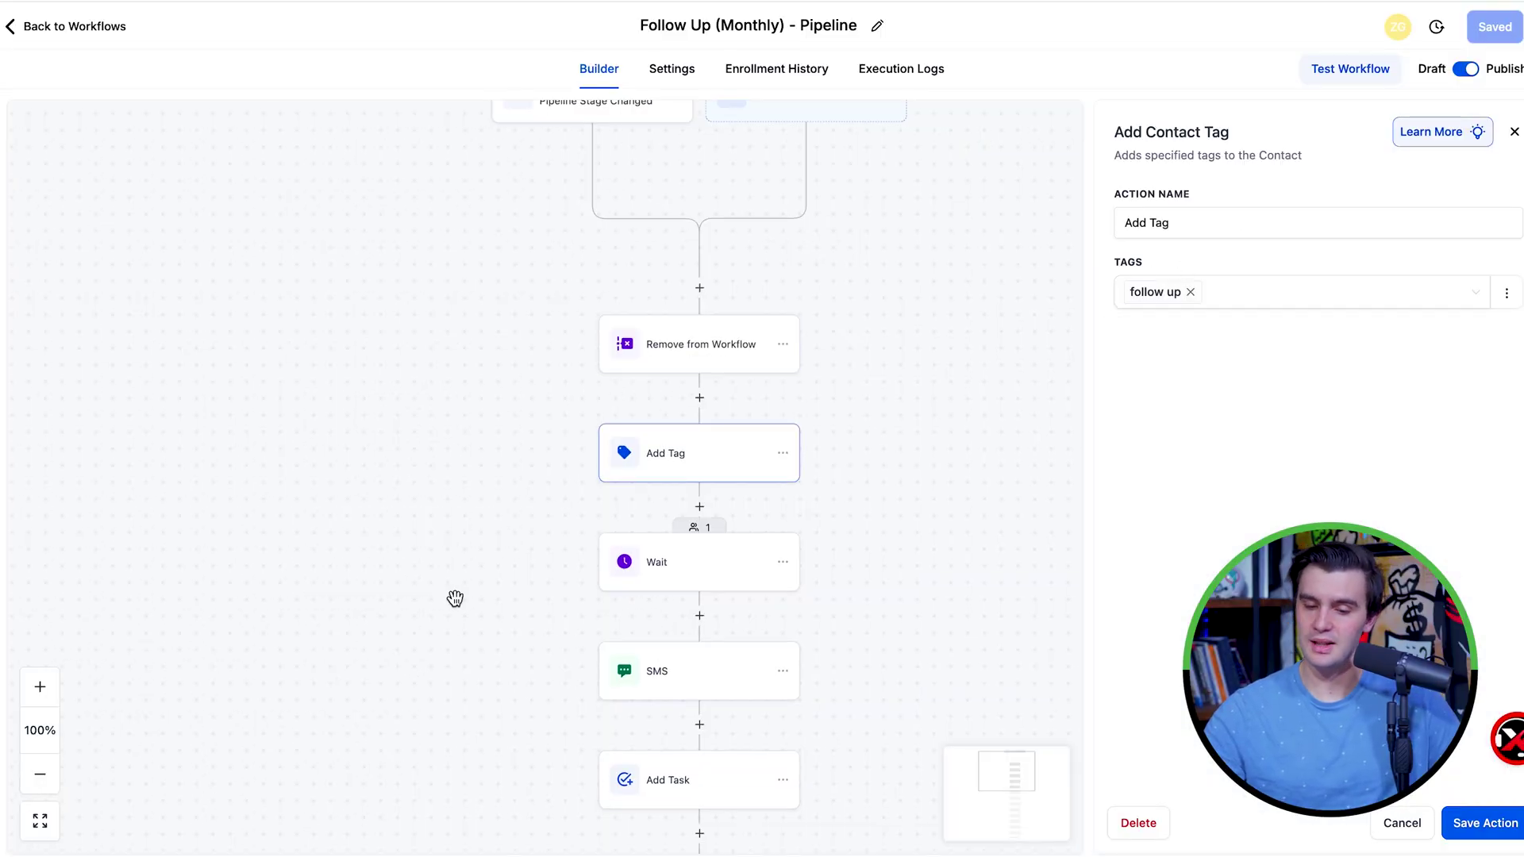
Inspect the workflow's first Wait action and the message template of its first SMS action
{"action": "scroll", "coordinate": [656, 432], "scroll_direction": "down", "scroll_amount": 2}
{"action": "left_click", "coordinate": [651, 411]}
{"action": "scroll", "coordinate": [443, 422], "scroll_direction": "down", "scroll_amount": 1}
{"action": "left_click", "coordinate": [623, 450]}
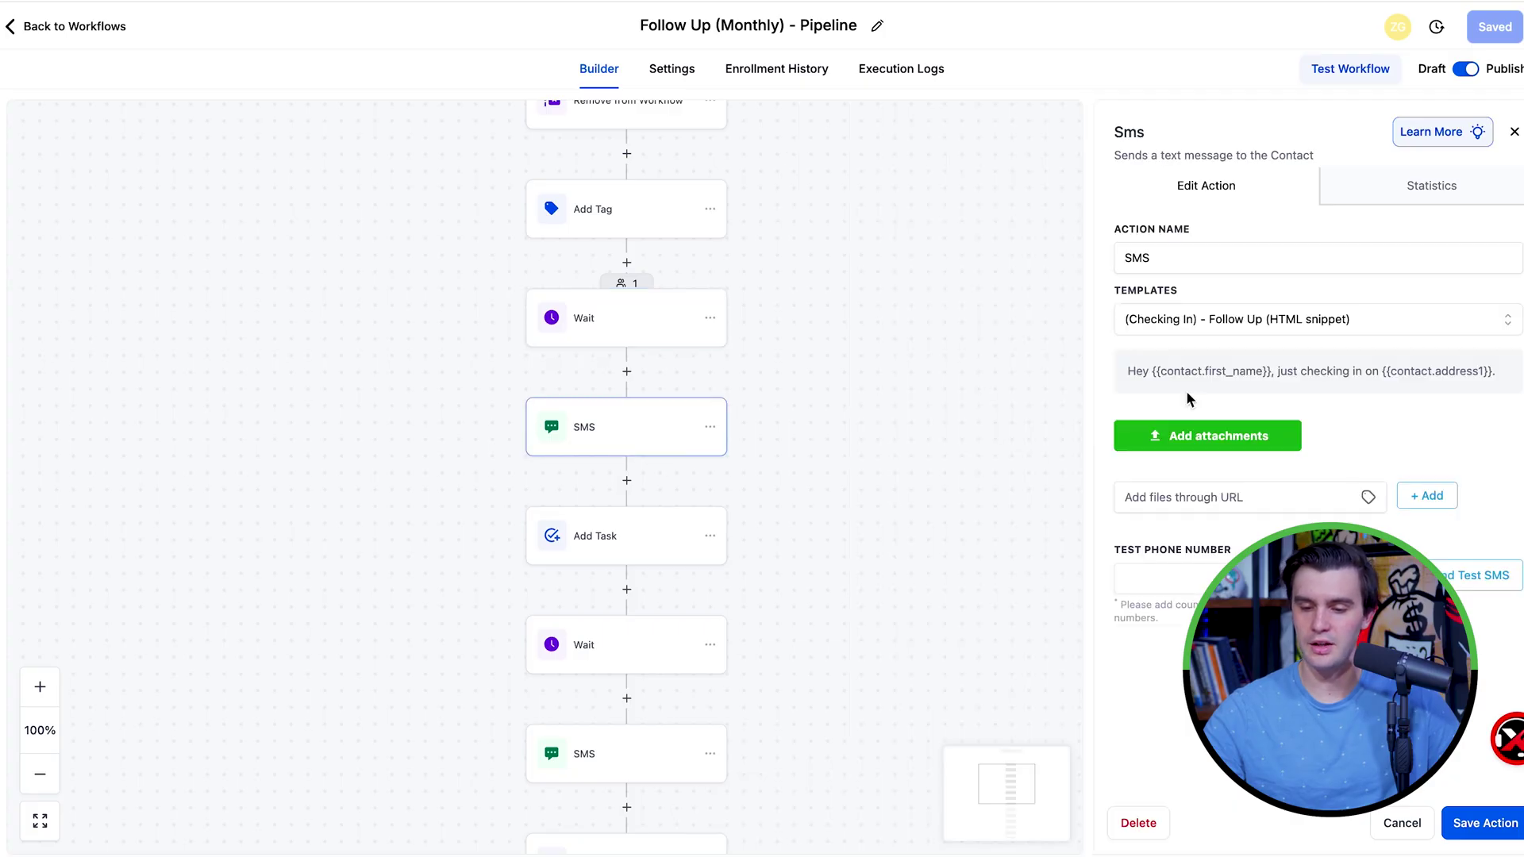
Check the time delays of the remaining Wait actions down to the Manual Call, and return to the workflow's trigger
{"action": "scroll", "coordinate": [558, 449], "scroll_direction": "down", "scroll_amount": 2}
{"action": "left_click", "coordinate": [559, 449]}
{"action": "scroll", "coordinate": [571, 476], "scroll_direction": "down", "scroll_amount": 2}
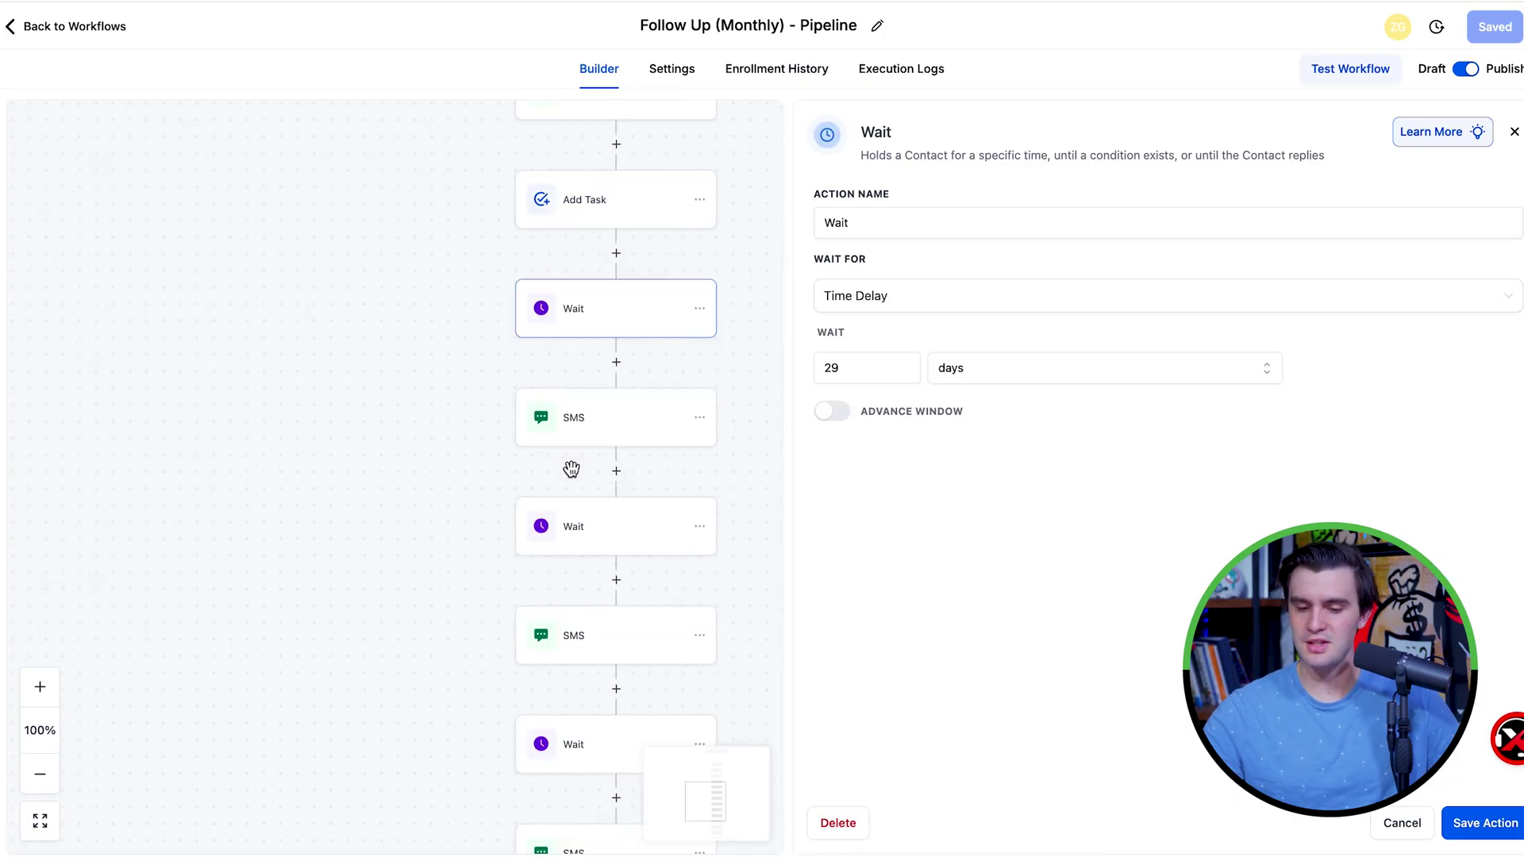
{"action": "left_click", "coordinate": [576, 512]}
{"action": "scroll", "coordinate": [406, 491], "scroll_direction": "down", "scroll_amount": 3}
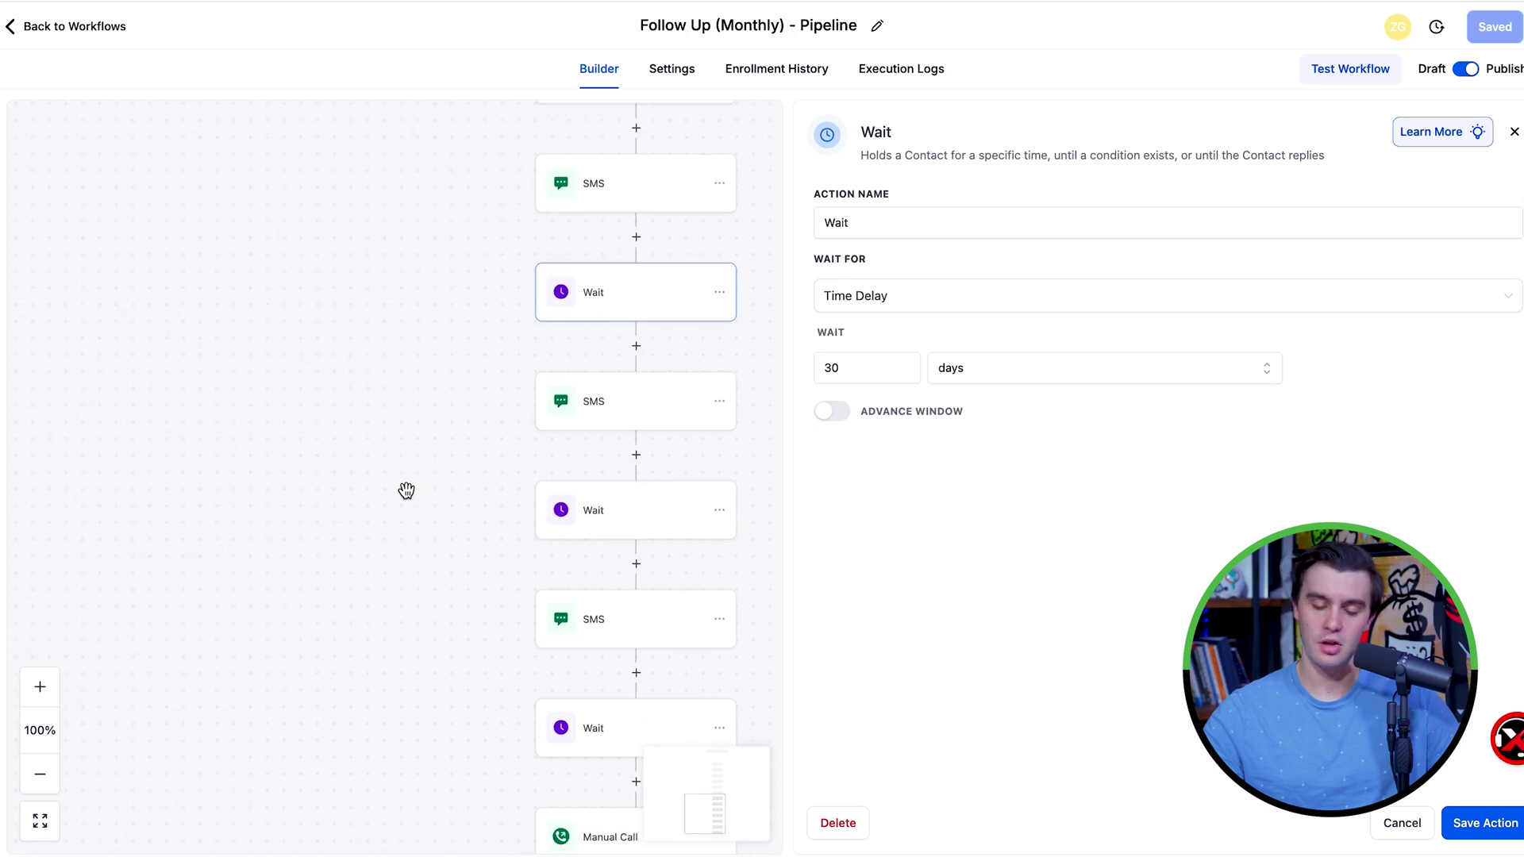
{"action": "left_click", "coordinate": [605, 501]}
{"action": "scroll", "coordinate": [587, 520], "scroll_direction": "down", "scroll_amount": 3}
{"action": "left_click", "coordinate": [600, 488]}
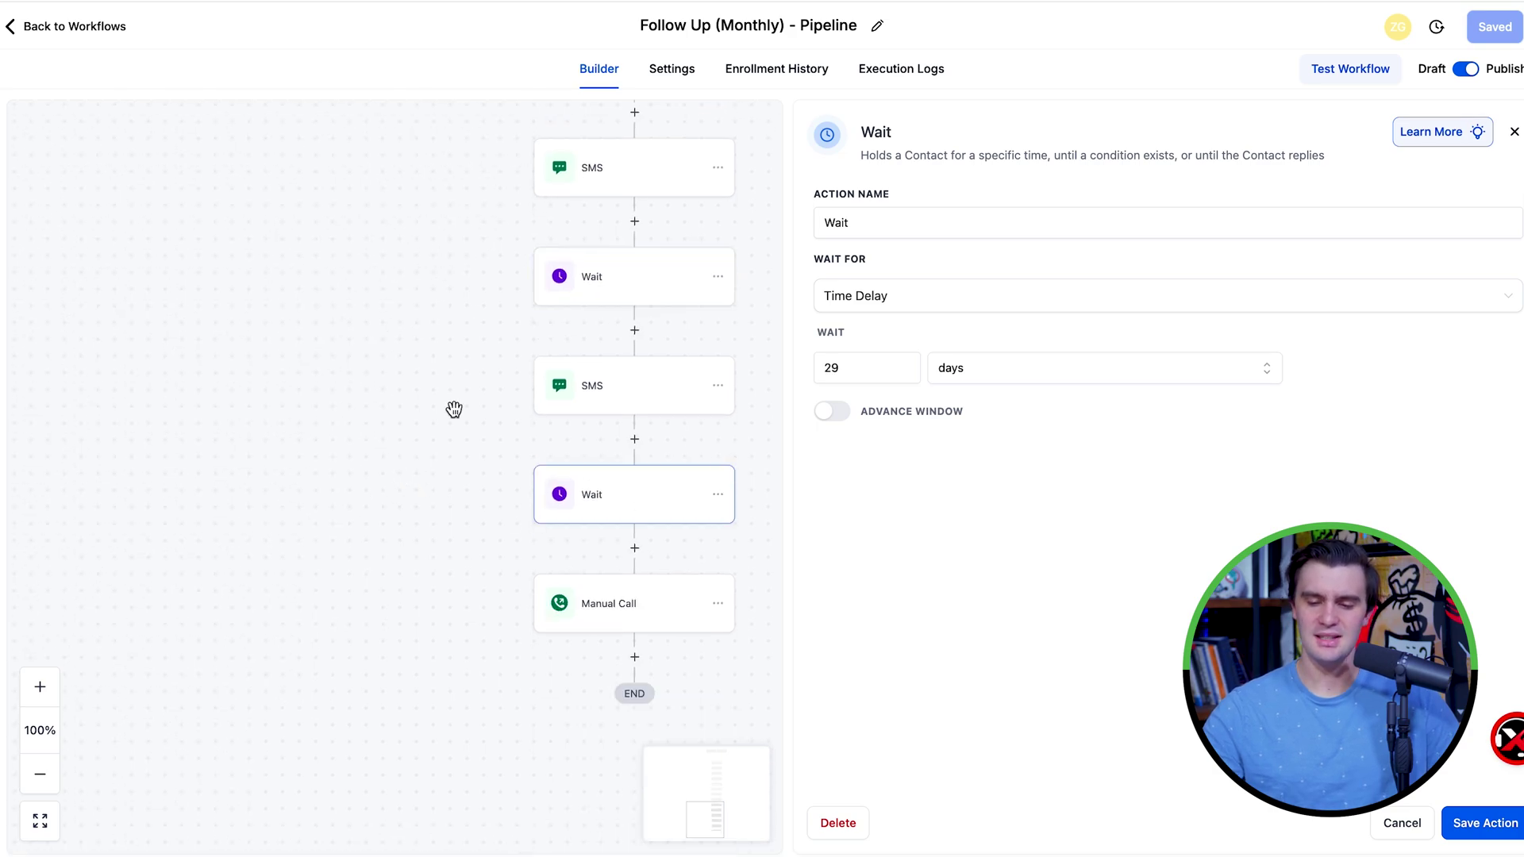
{"action": "scroll", "coordinate": [399, 388], "scroll_direction": "up", "scroll_amount": 2}
{"action": "scroll", "coordinate": [399, 388], "scroll_direction": "up", "scroll_amount": 10}
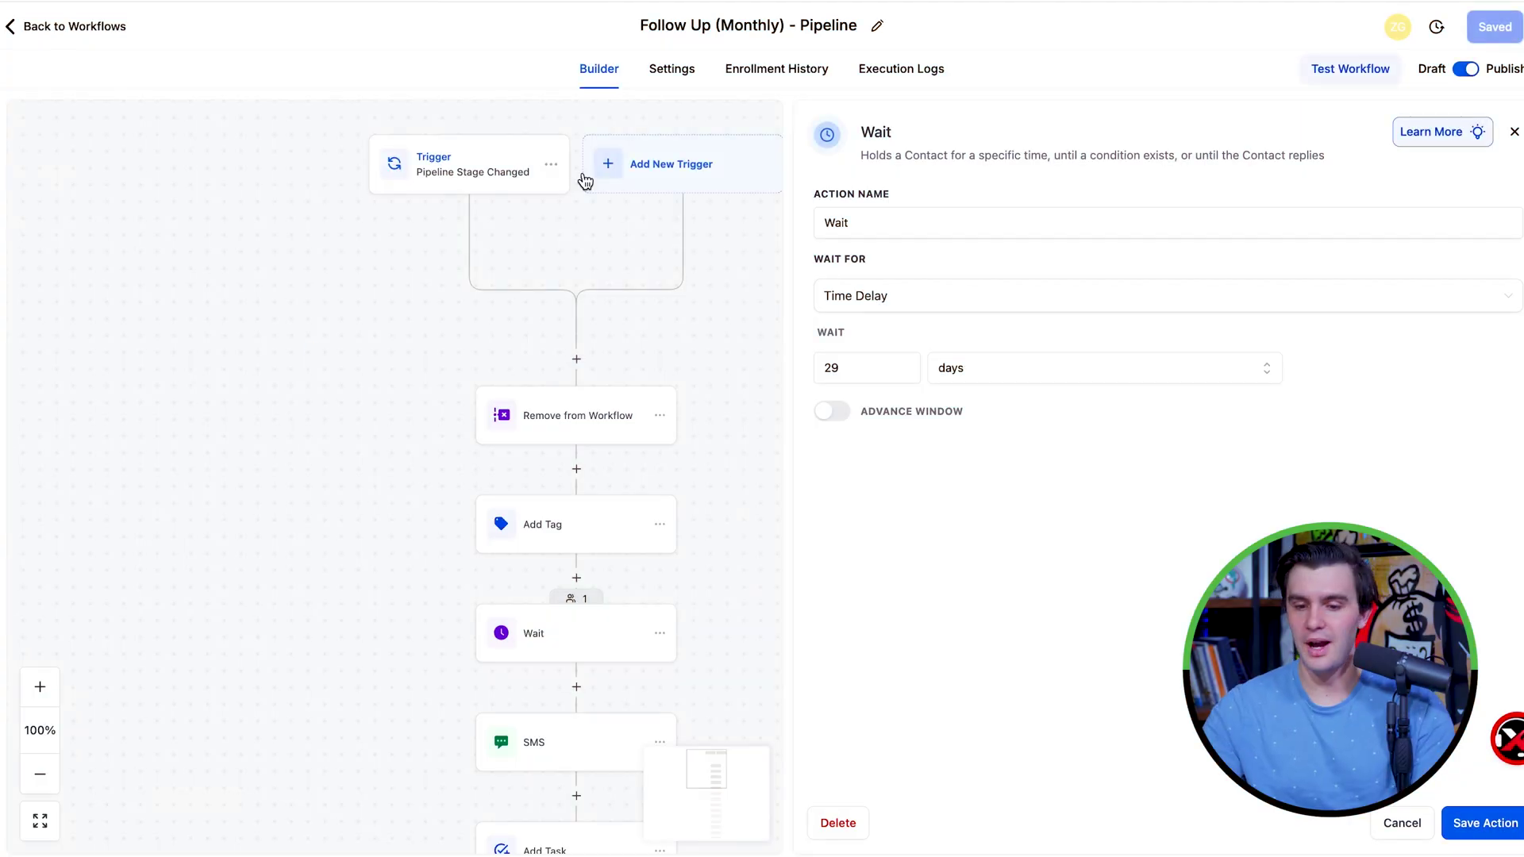
Rename the workflow as Follow Up (Weekly) - Pipeline
{"action": "left_click", "coordinate": [850, 32]}
{"action": "type", "text": "Week"}
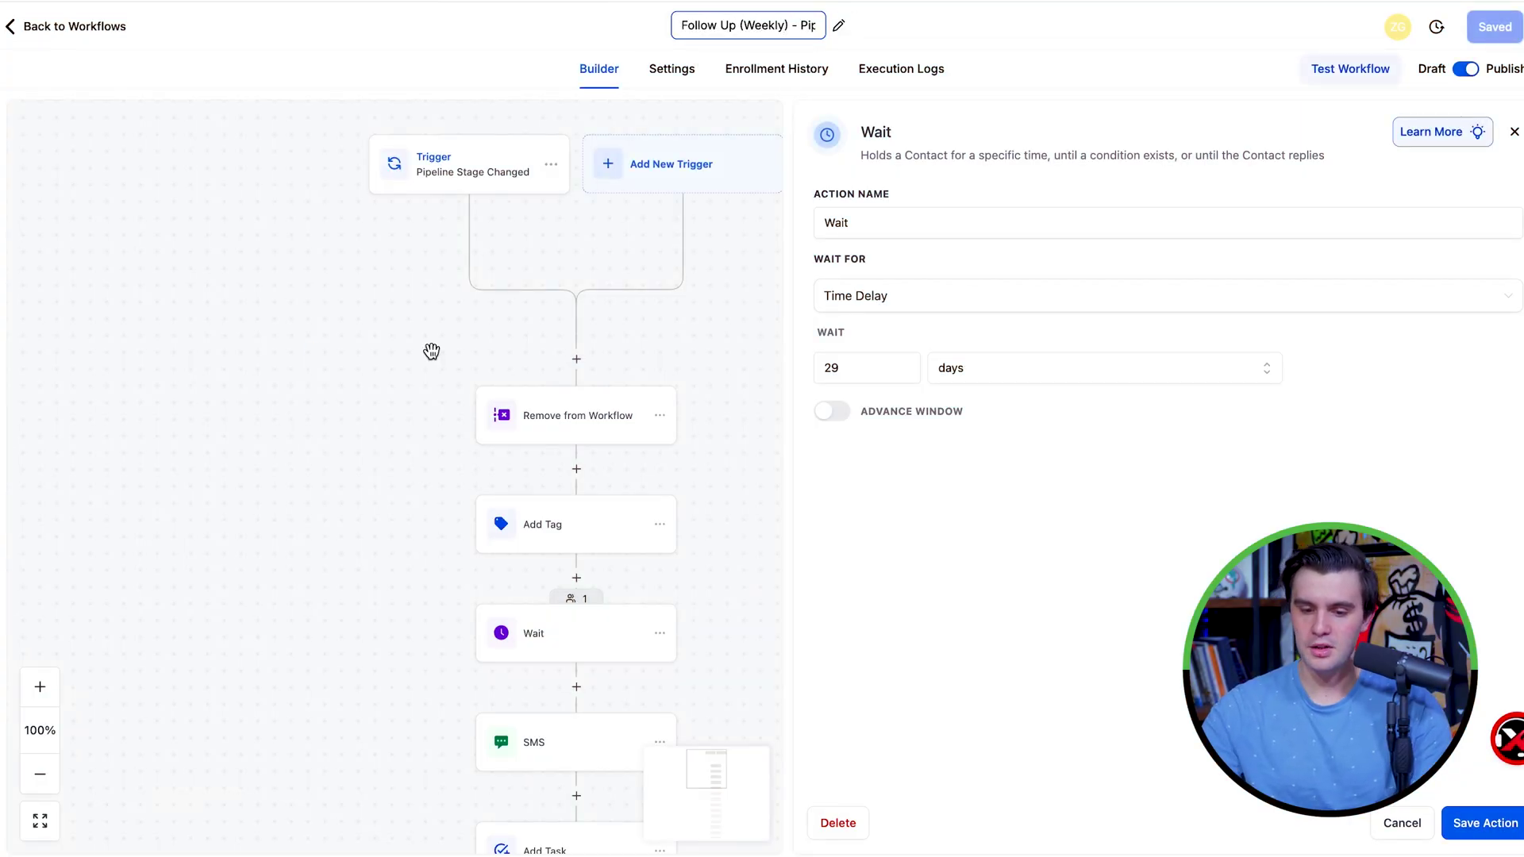
{"action": "left_click", "coordinate": [431, 351]}
Review the Add Tag and first SMS actions, and open the first Wait action's delay in days for editing
{"action": "left_click", "coordinate": [545, 523]}
{"action": "scroll", "coordinate": [535, 539], "scroll_direction": "down", "scroll_amount": 3}
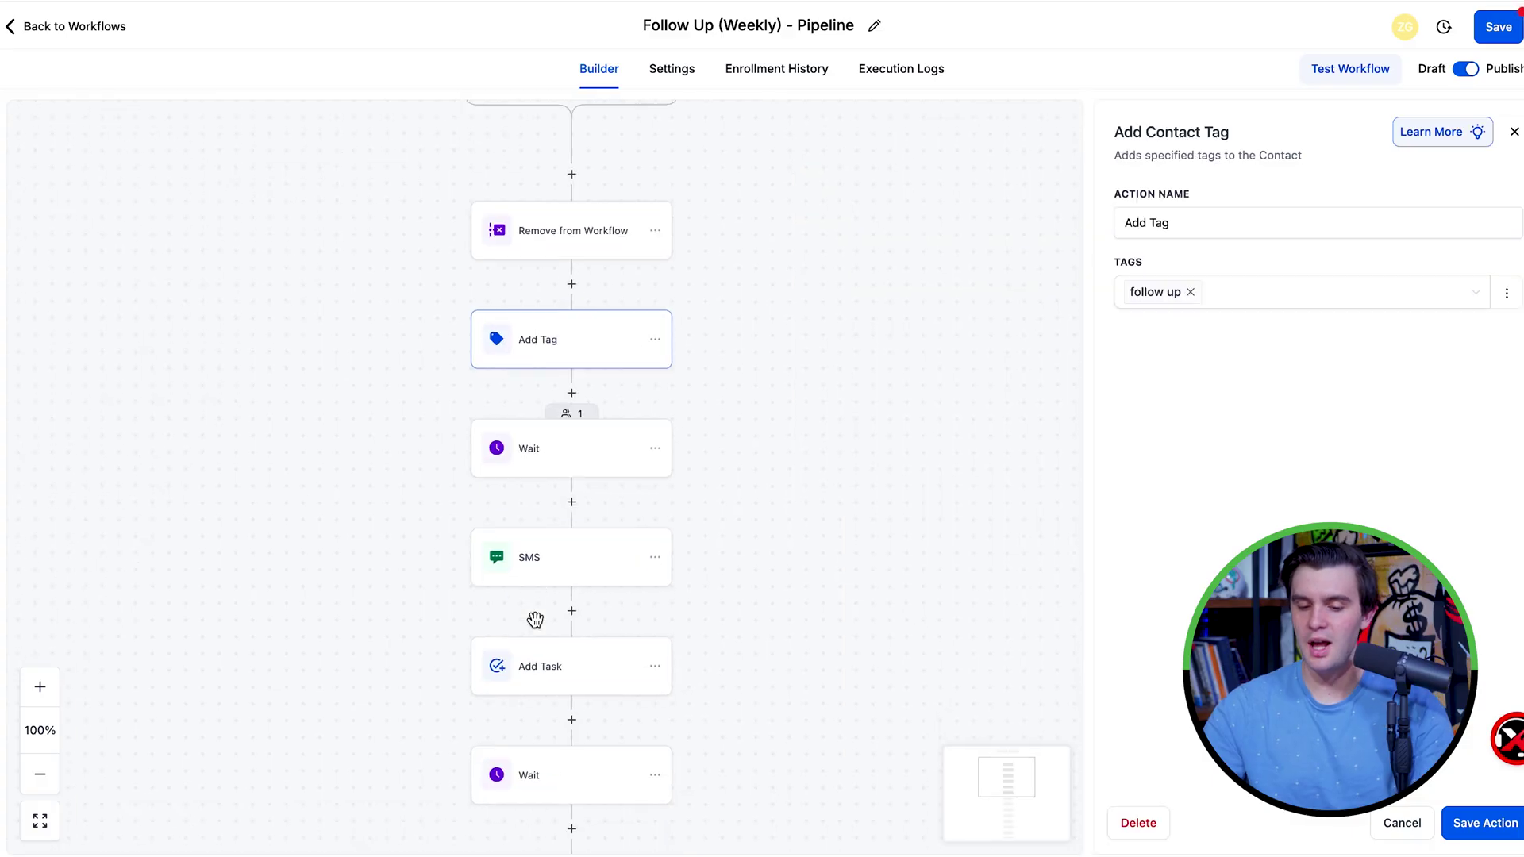
{"action": "scroll", "coordinate": [535, 497], "scroll_direction": "down", "scroll_amount": 1}
{"action": "left_click", "coordinate": [540, 471]}
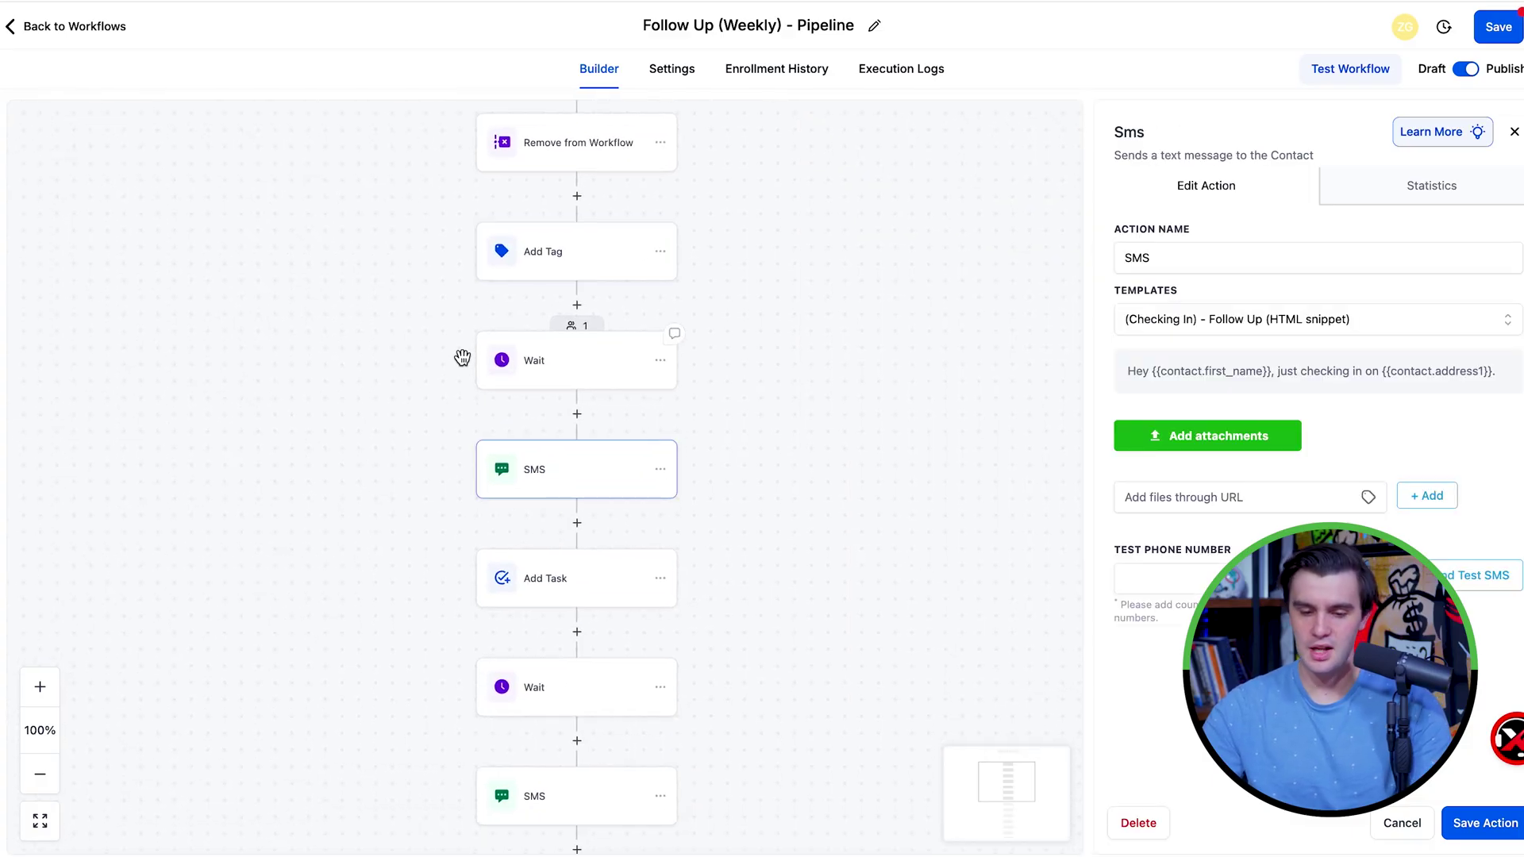
{"action": "left_click", "coordinate": [558, 371]}
{"action": "left_click", "coordinate": [859, 366]}
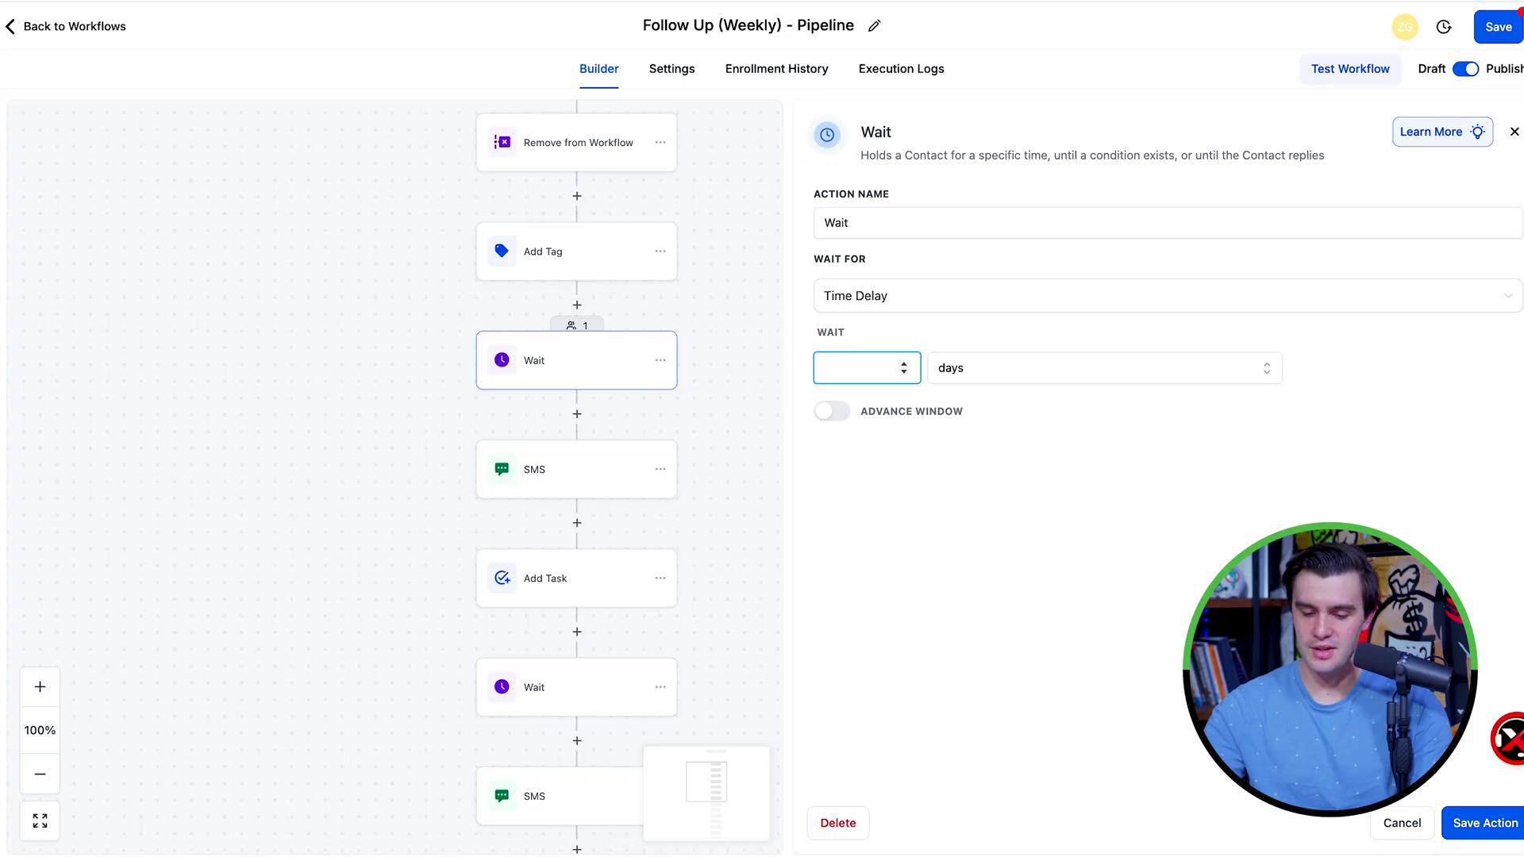
Try the Follow Up Monthly (Month 3) template on the first SMS action, and discard the change
{"action": "left_click", "coordinate": [530, 485]}
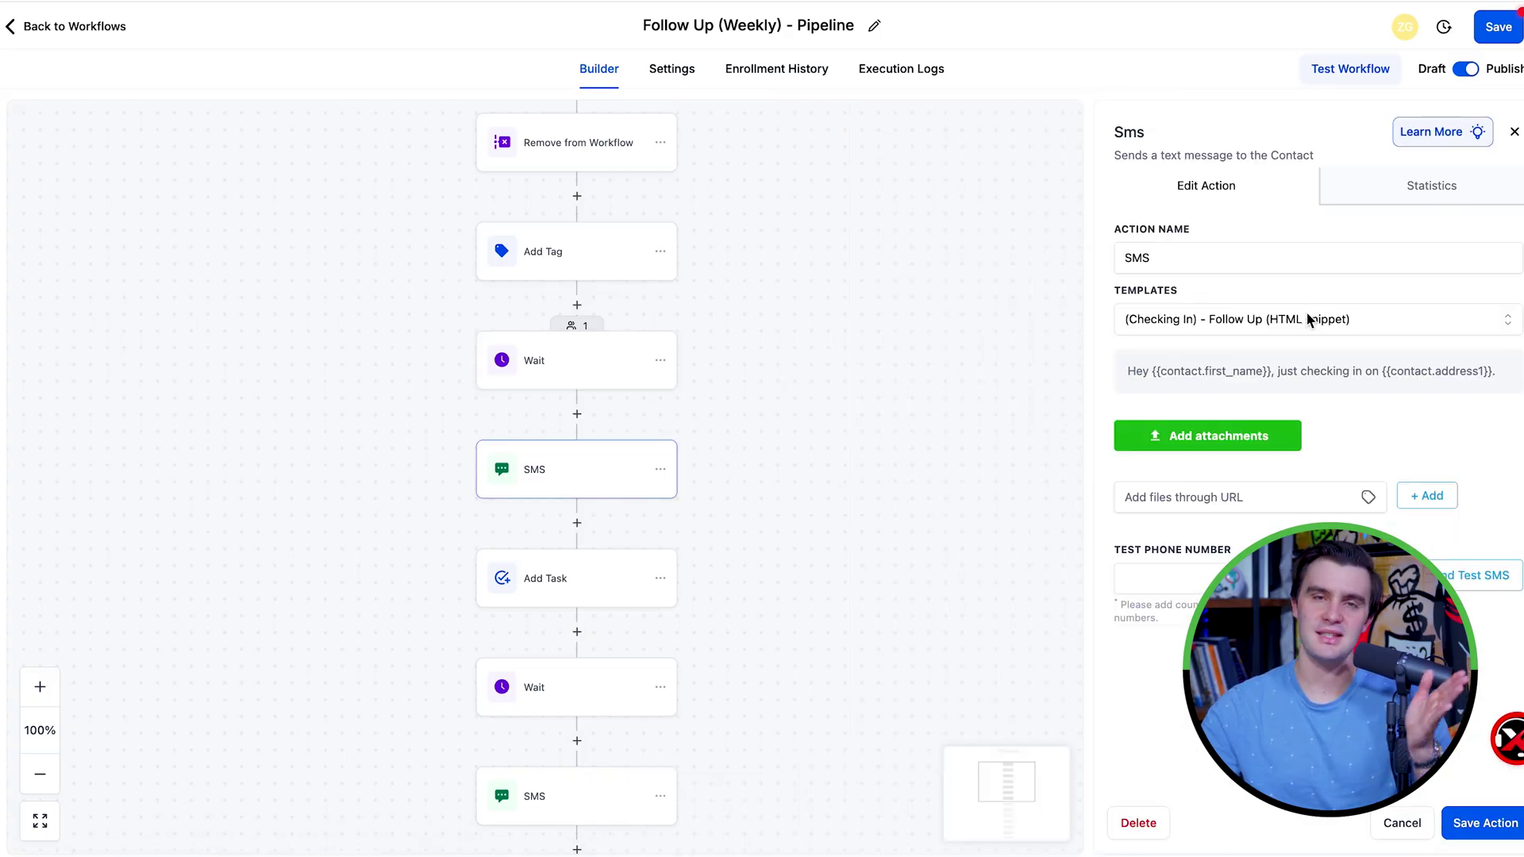
{"action": "left_click", "coordinate": [1308, 320]}
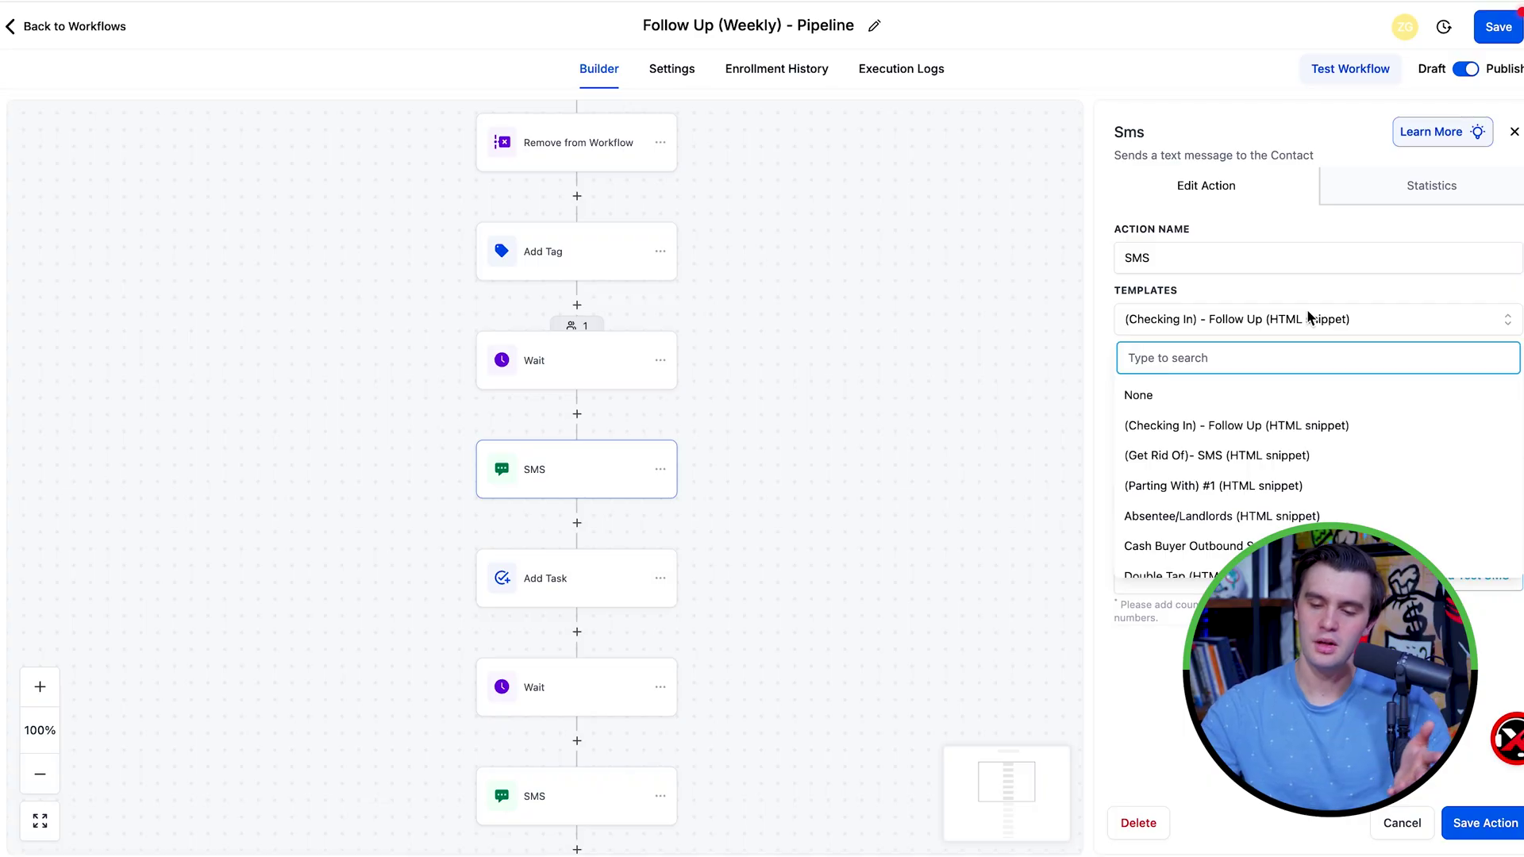
{"action": "scroll", "coordinate": [1215, 514], "scroll_direction": "down", "scroll_amount": 3}
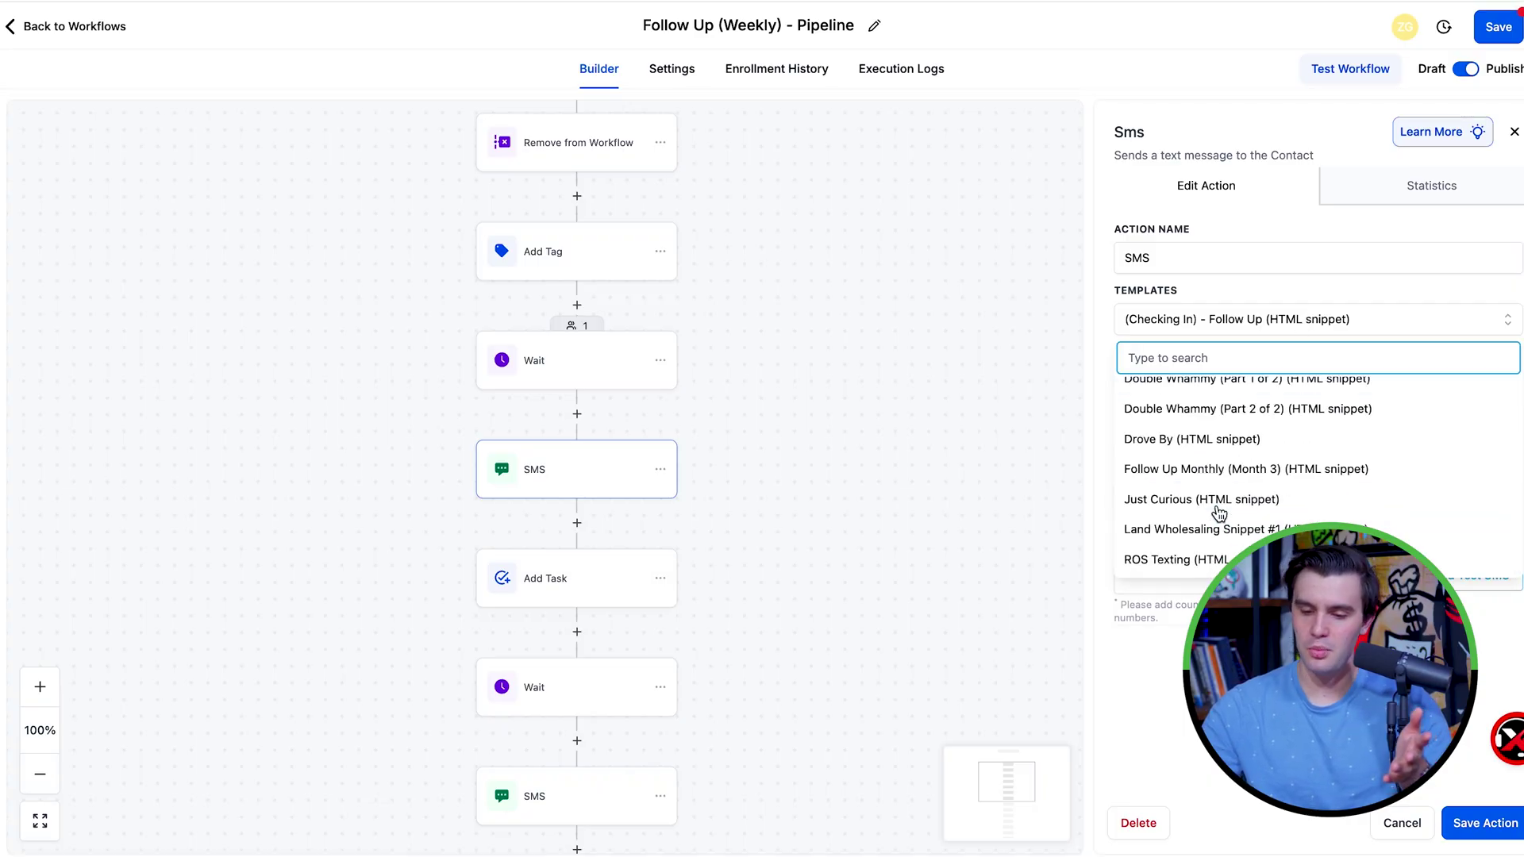
{"action": "left_click", "coordinate": [1221, 471]}
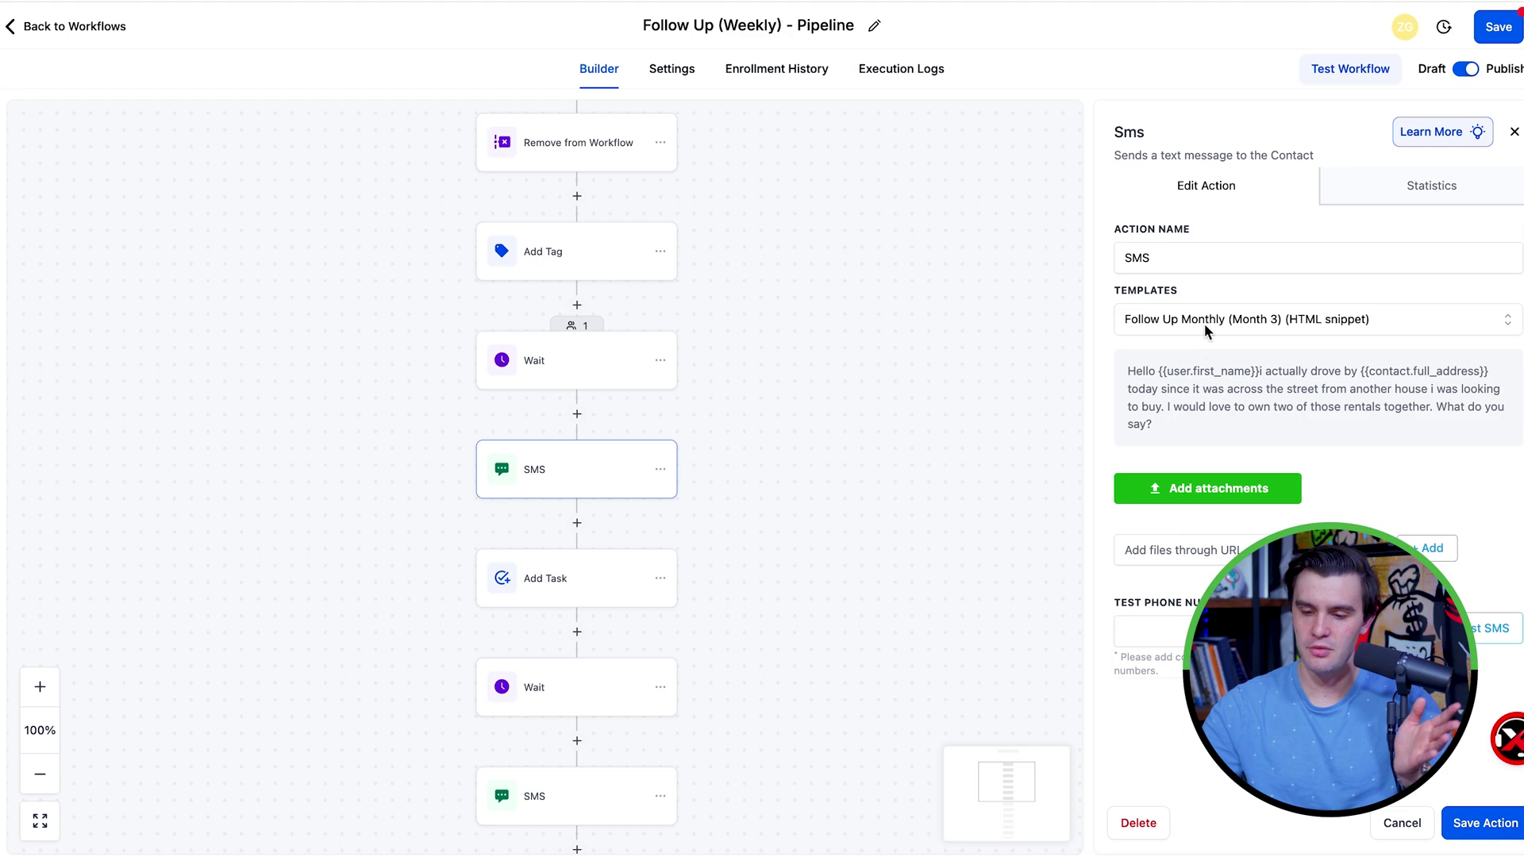
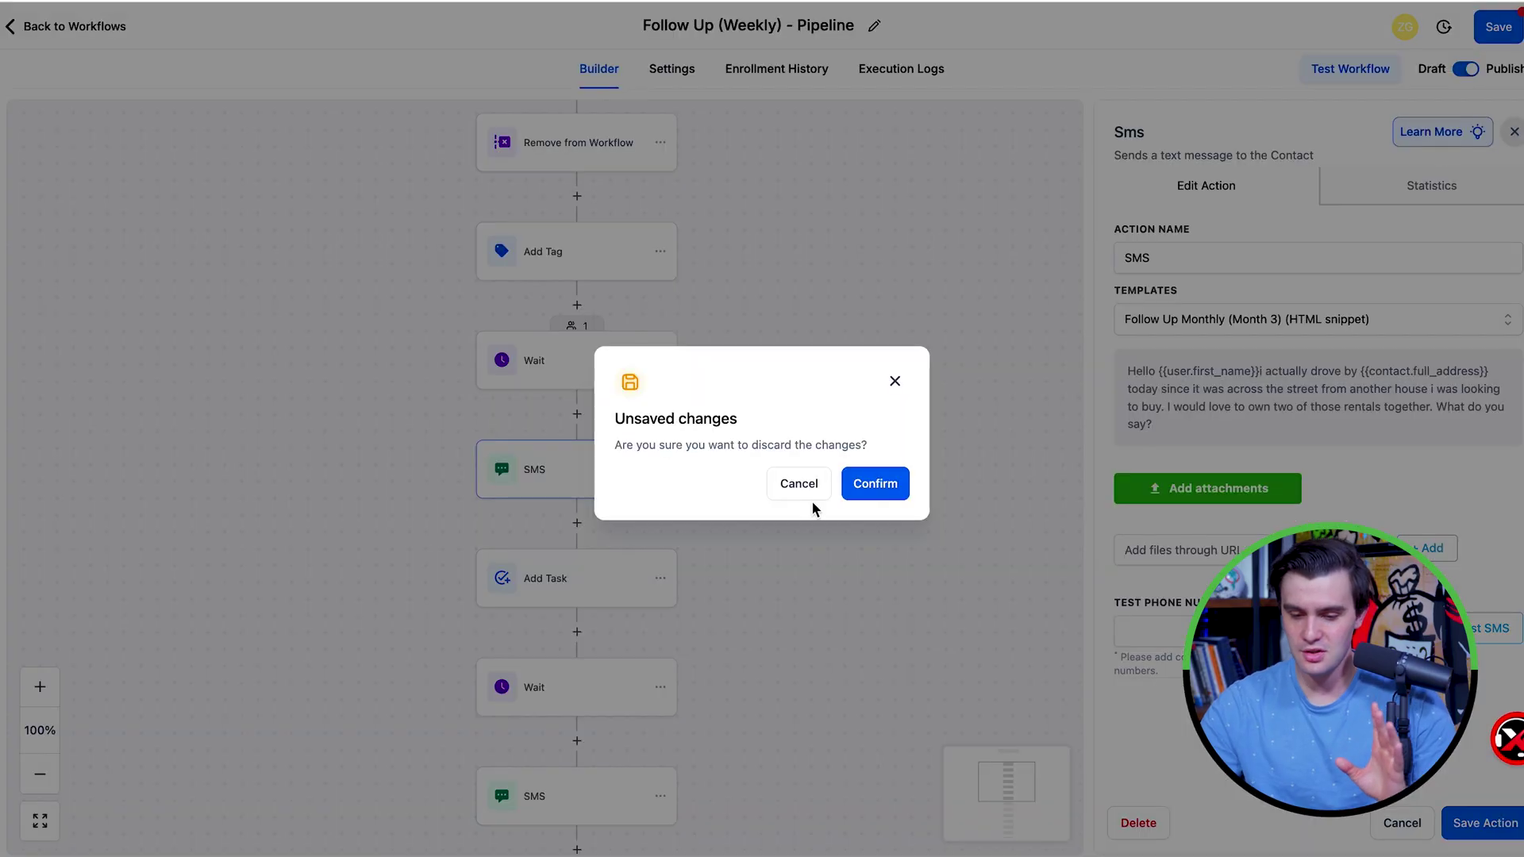
{"action": "left_click", "coordinate": [865, 489]}
Set the Wait action after Add Task to 7 days, and save the action and the workflow
{"action": "scroll", "coordinate": [582, 602], "scroll_direction": "down", "scroll_amount": 2}
{"action": "left_click", "coordinate": [576, 601]}
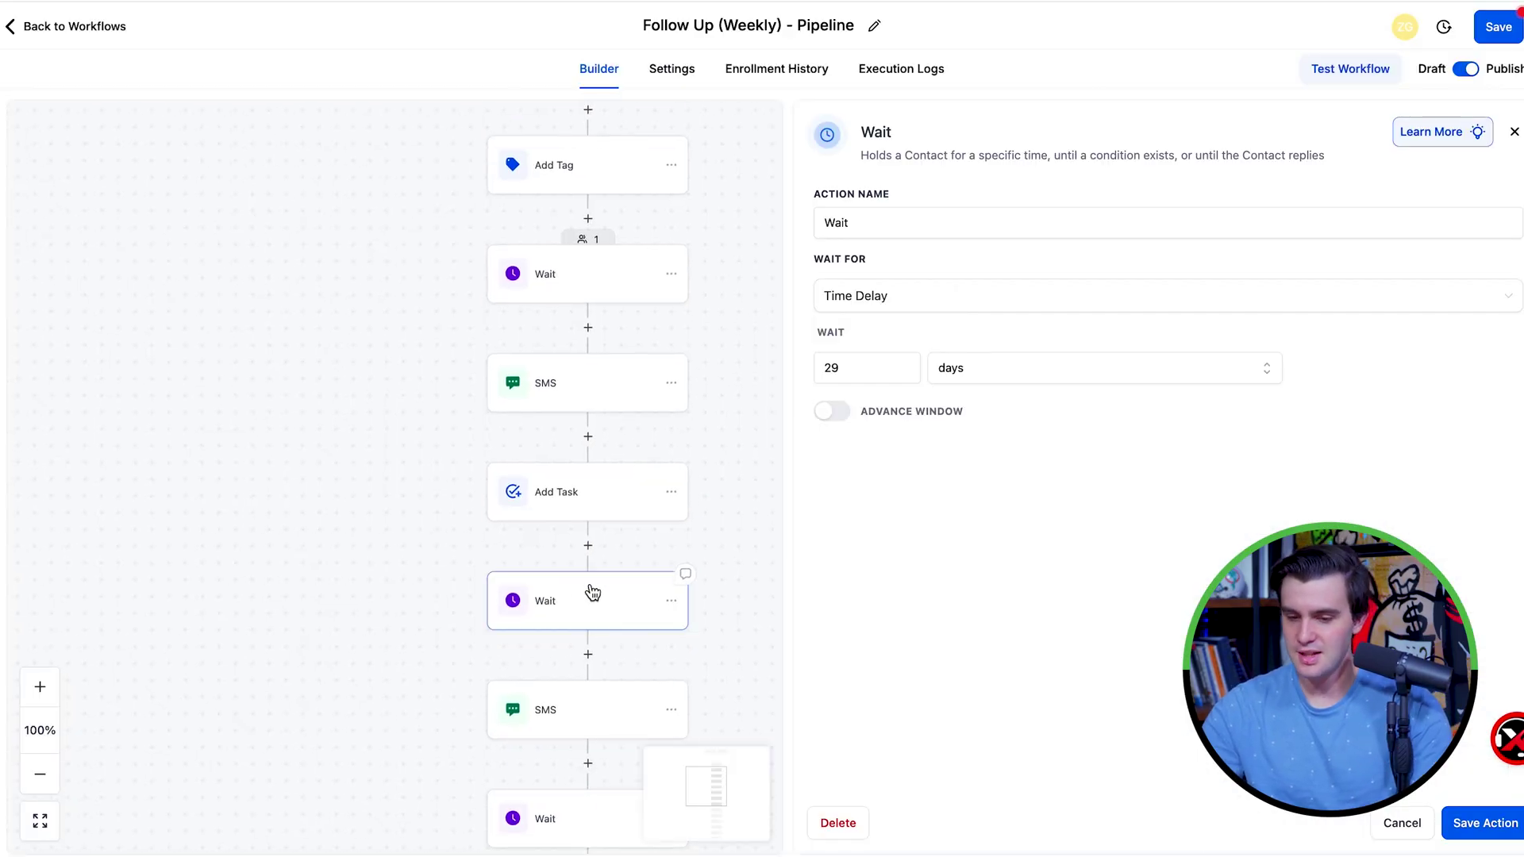
{"action": "left_click", "coordinate": [836, 366]}
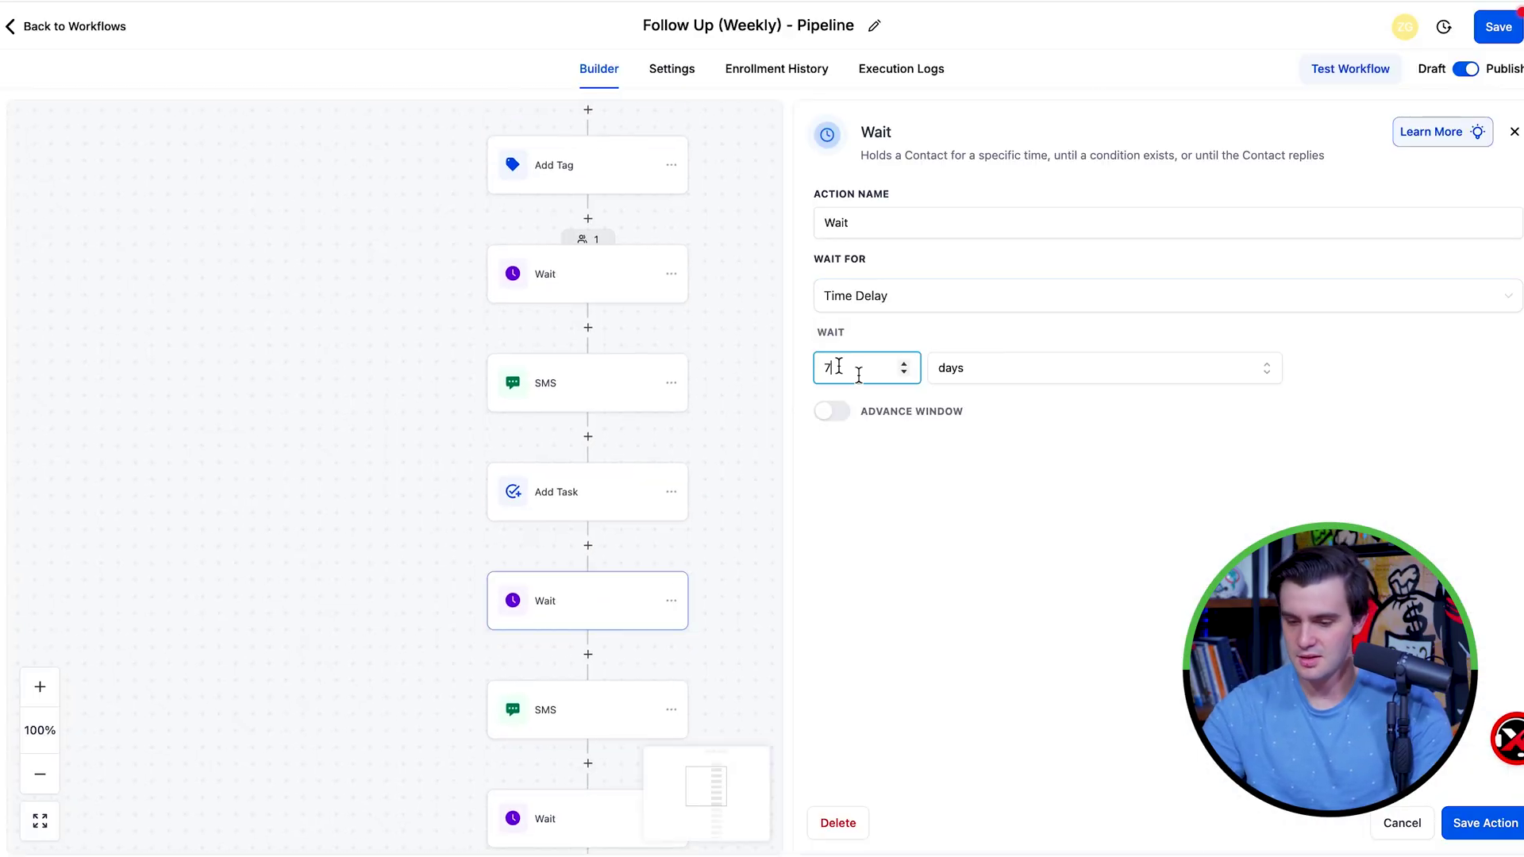
{"action": "left_click", "coordinate": [1482, 823]}
{"action": "scroll", "coordinate": [738, 592], "scroll_direction": "down", "scroll_amount": 5}
{"action": "left_click", "coordinate": [1497, 26]}
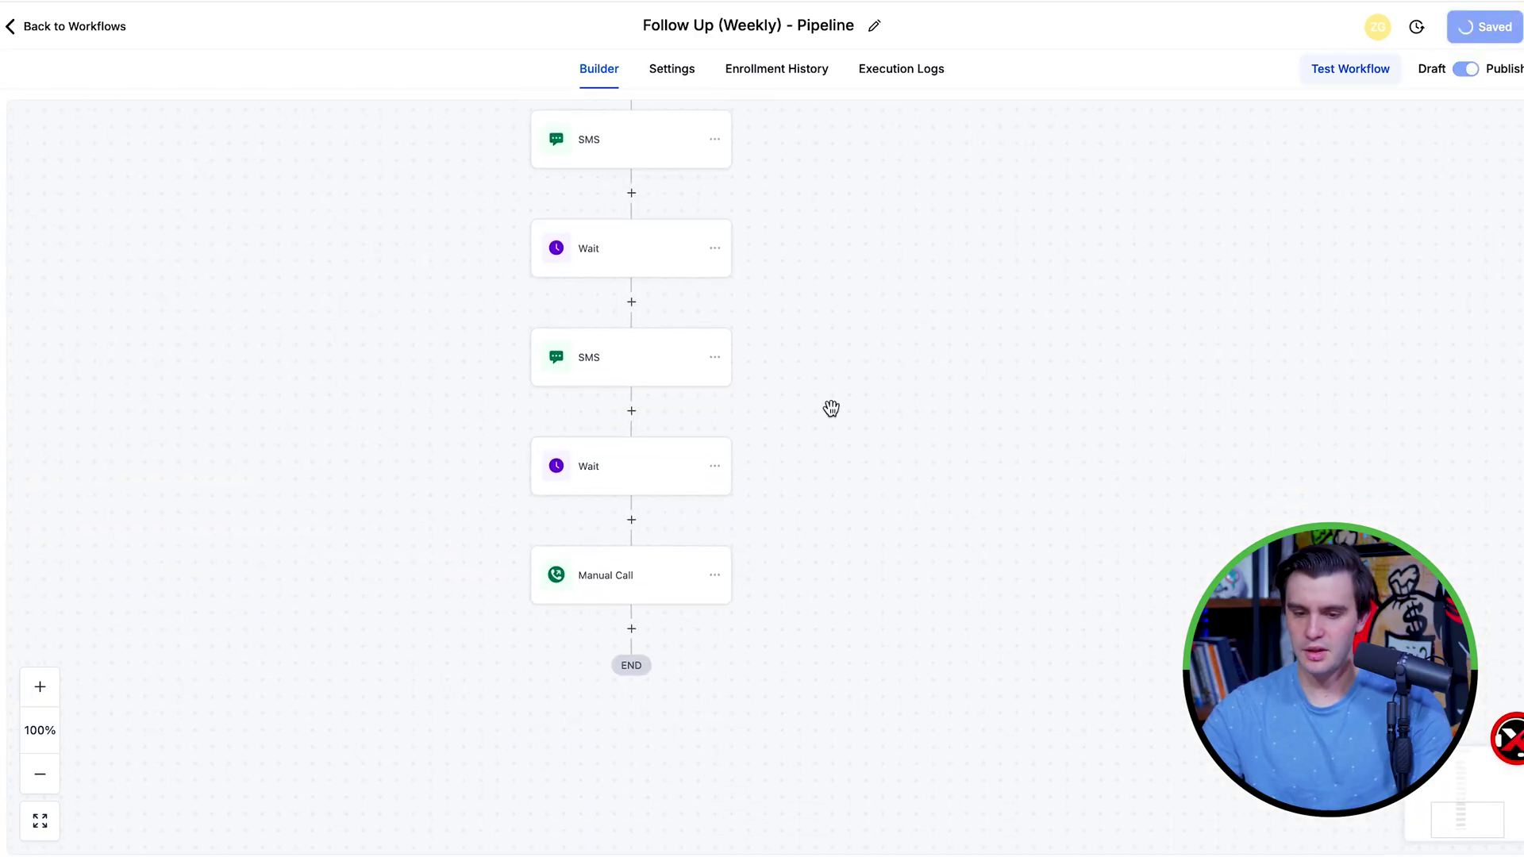
Leave the workflow and open the list of message snippets in Conversations
{"action": "left_click", "coordinate": [34, 28]}
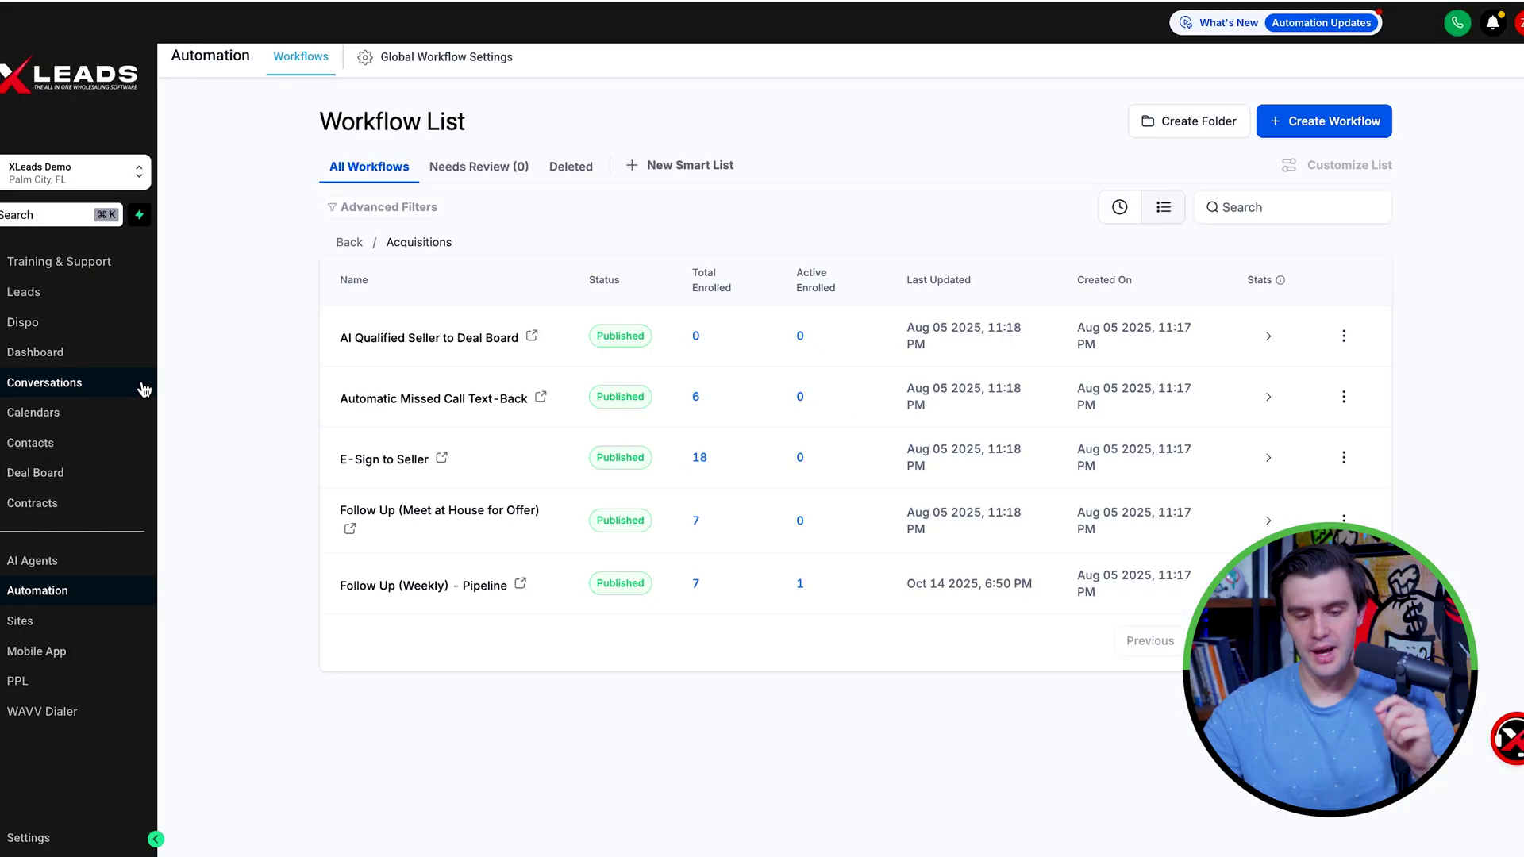
{"action": "left_click", "coordinate": [65, 384]}
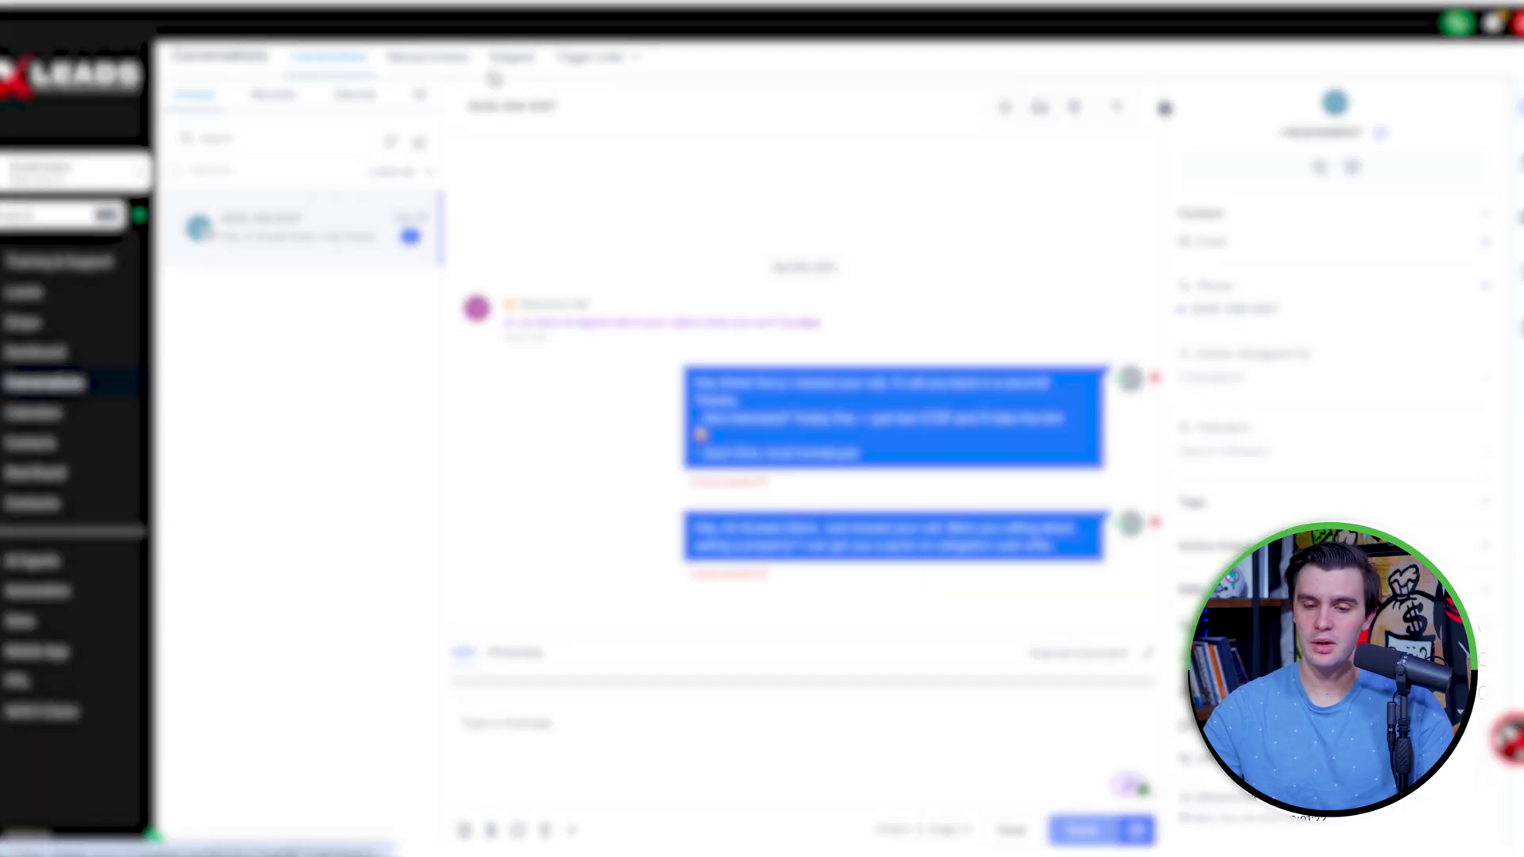
{"action": "left_click", "coordinate": [509, 69]}
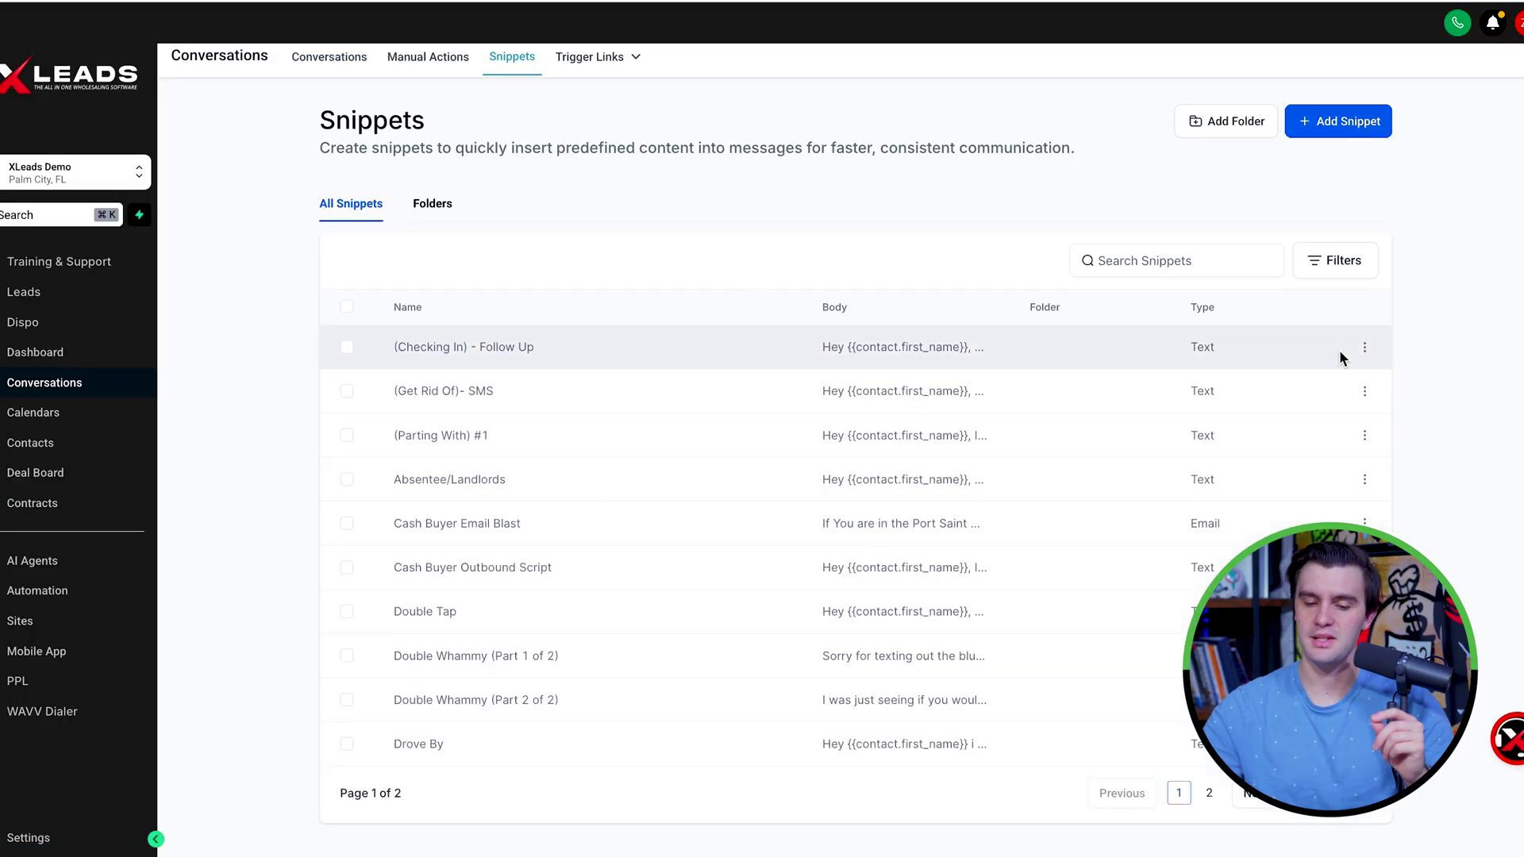
Open the (Checking In) - Follow Up snippet to review its message, and close it without changes
{"action": "left_click", "coordinate": [1363, 349]}
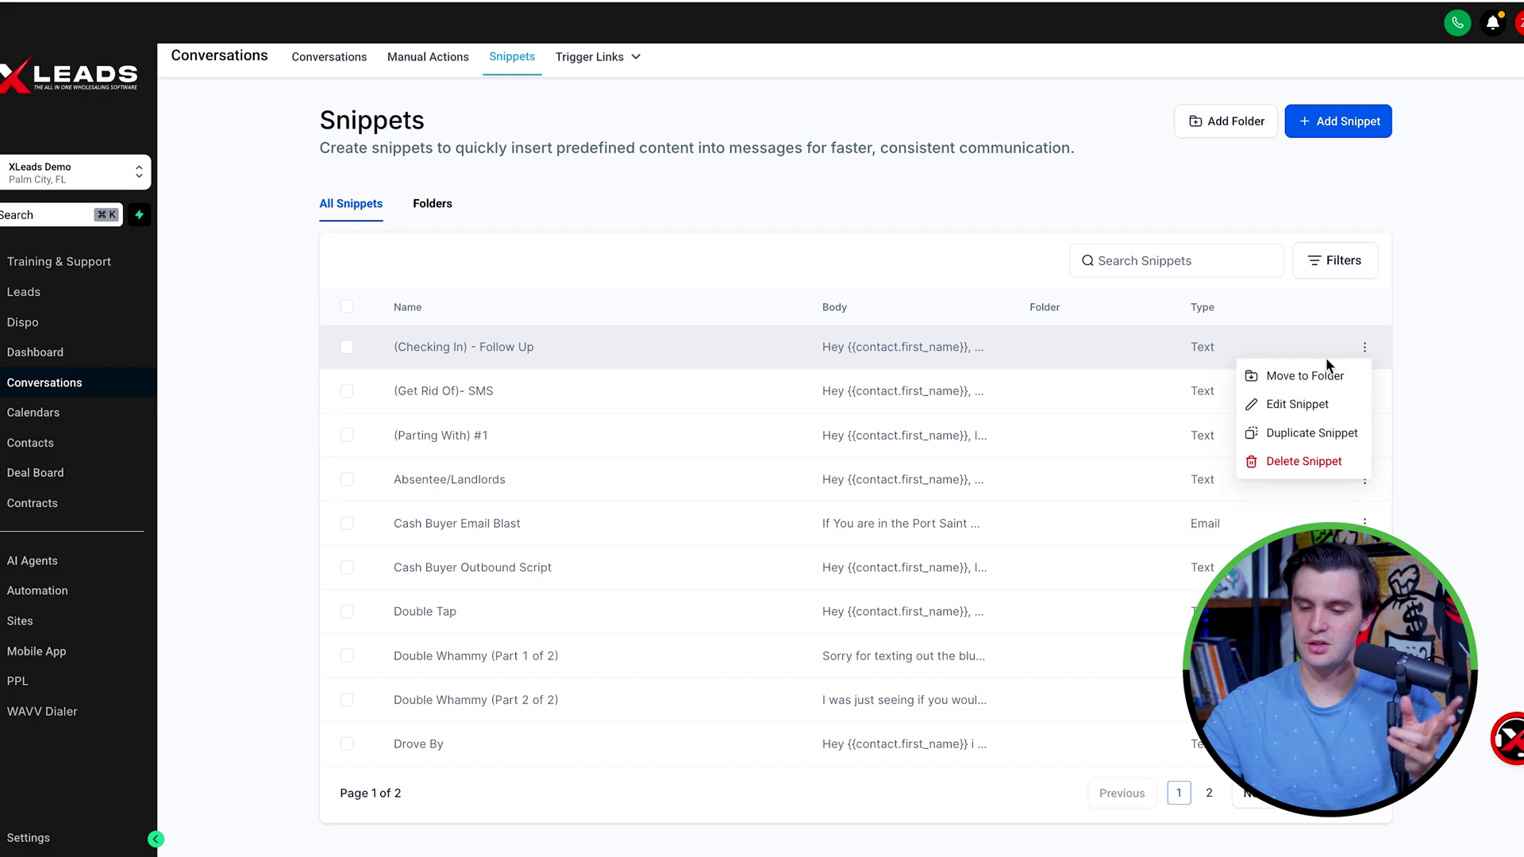
{"action": "left_click", "coordinate": [1290, 402]}
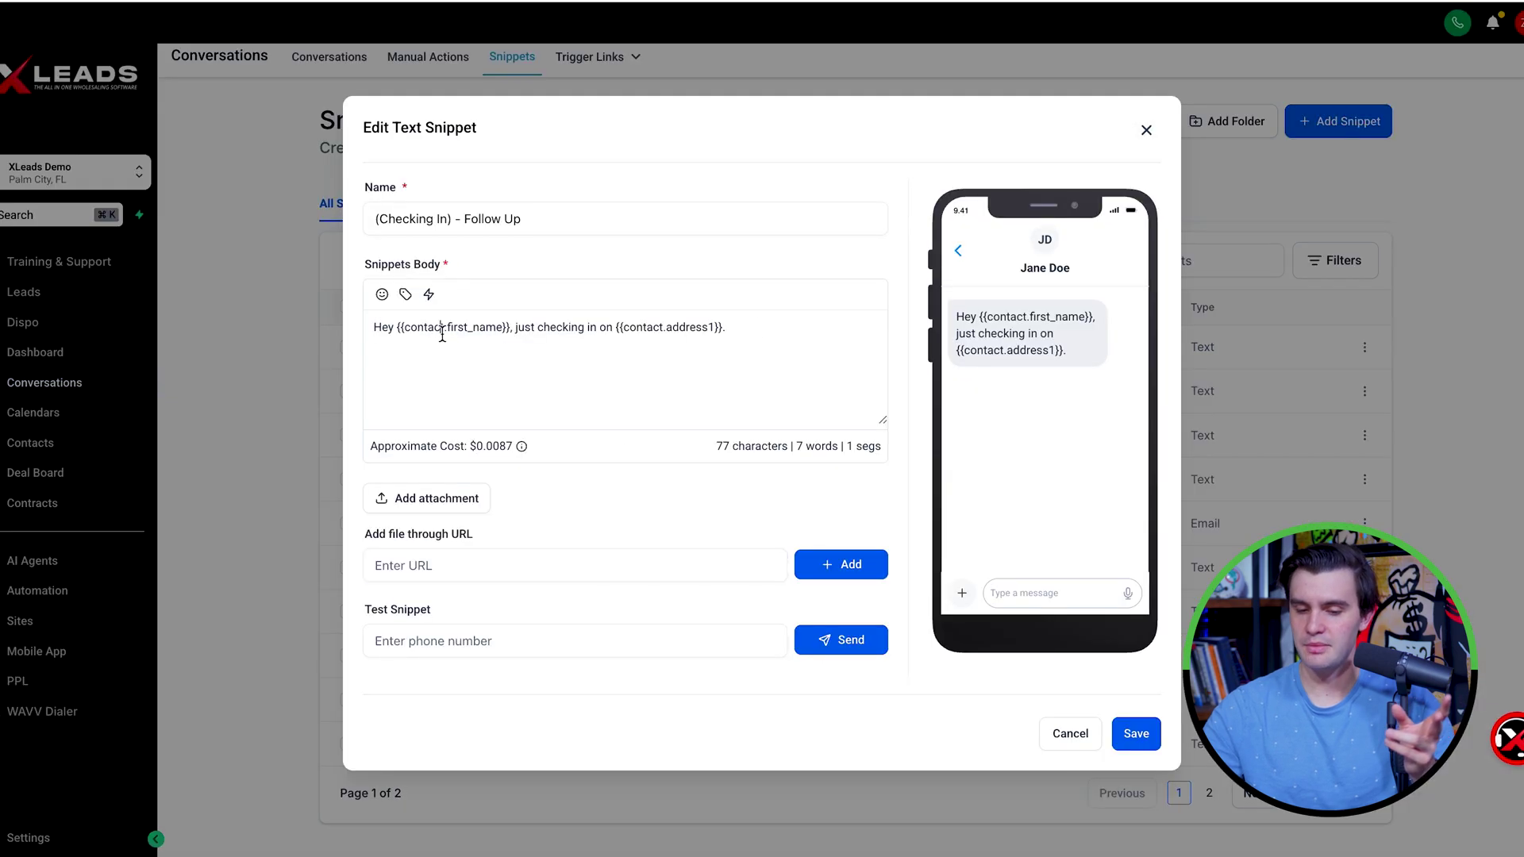
{"action": "left_click", "coordinate": [1062, 738]}
Start a new text snippet and name it Follow Up (Weekly)
{"action": "left_click", "coordinate": [1339, 121]}
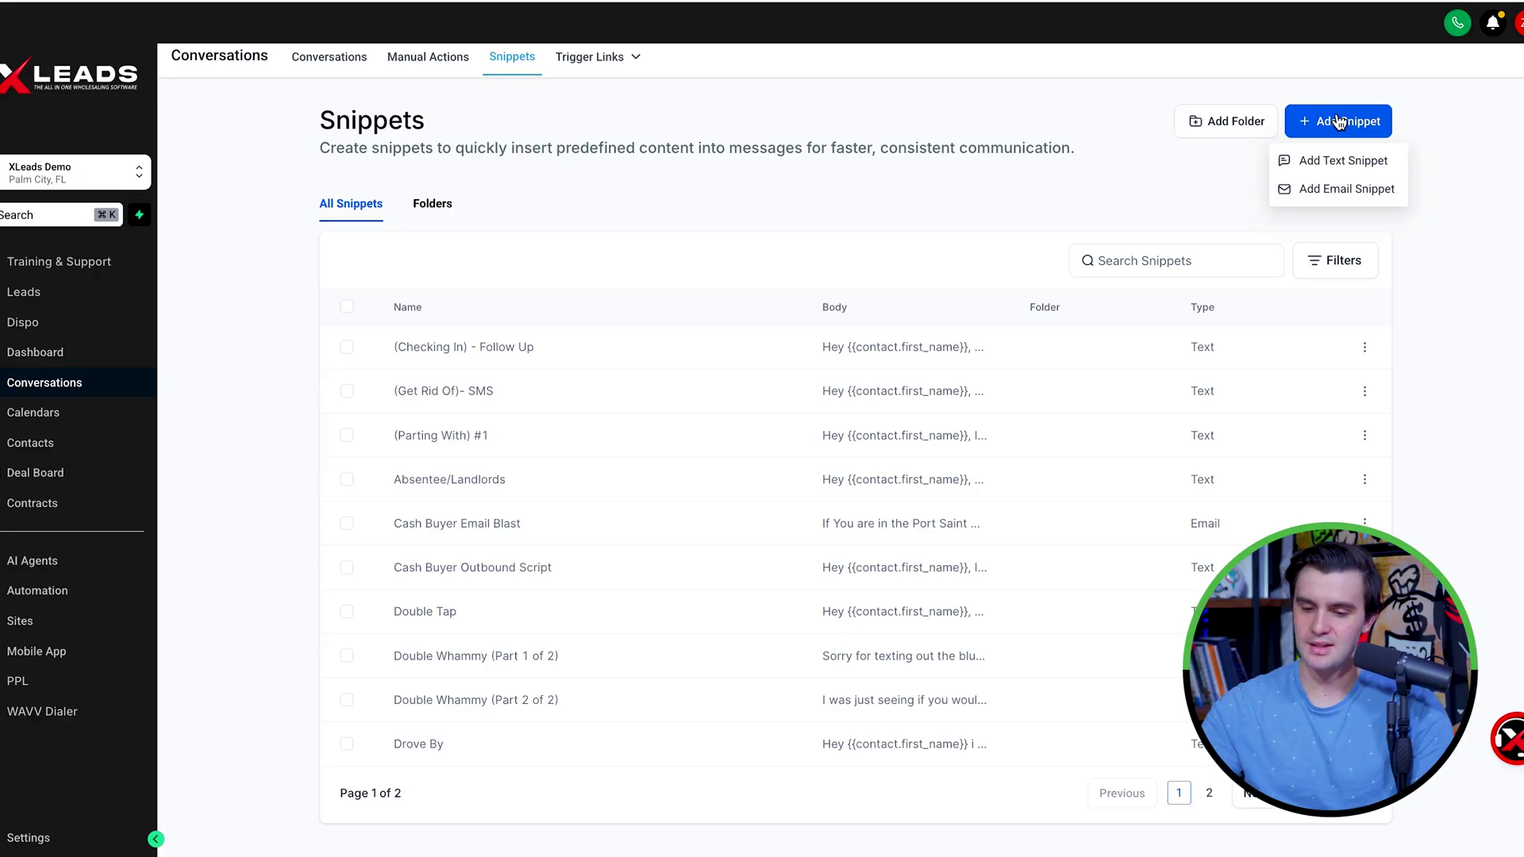
{"action": "left_click", "coordinate": [1317, 162]}
{"action": "left_click", "coordinate": [466, 205]}
{"action": "type", "text": "Follow Up (Weekly"}
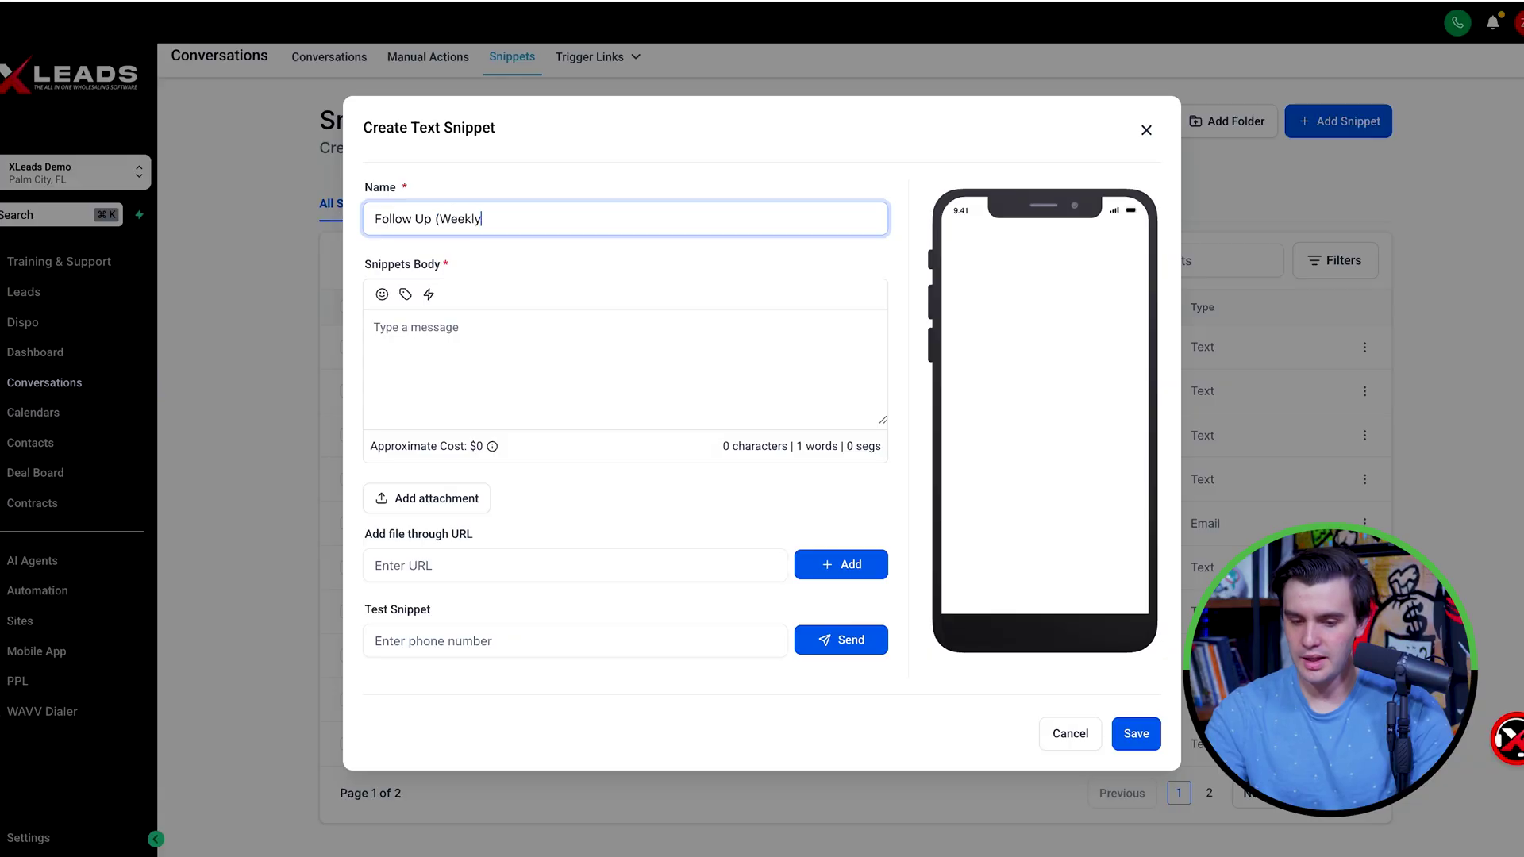
Begin the snippet body with "How's it going" followed by the contact's first name custom value
{"action": "left_click", "coordinate": [413, 332]}
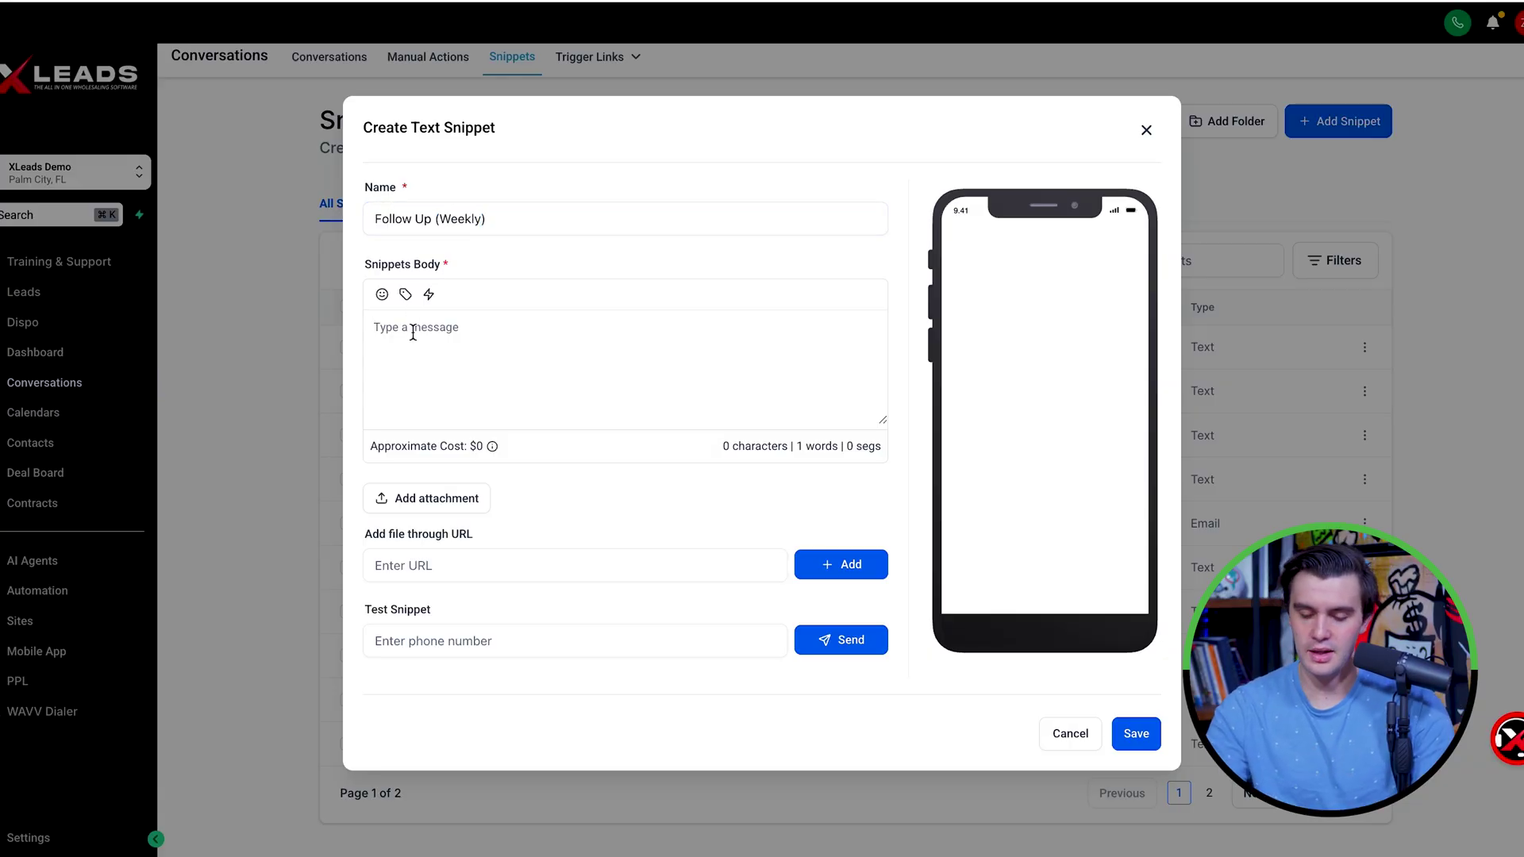
{"action": "type", "text": "How's it going"}
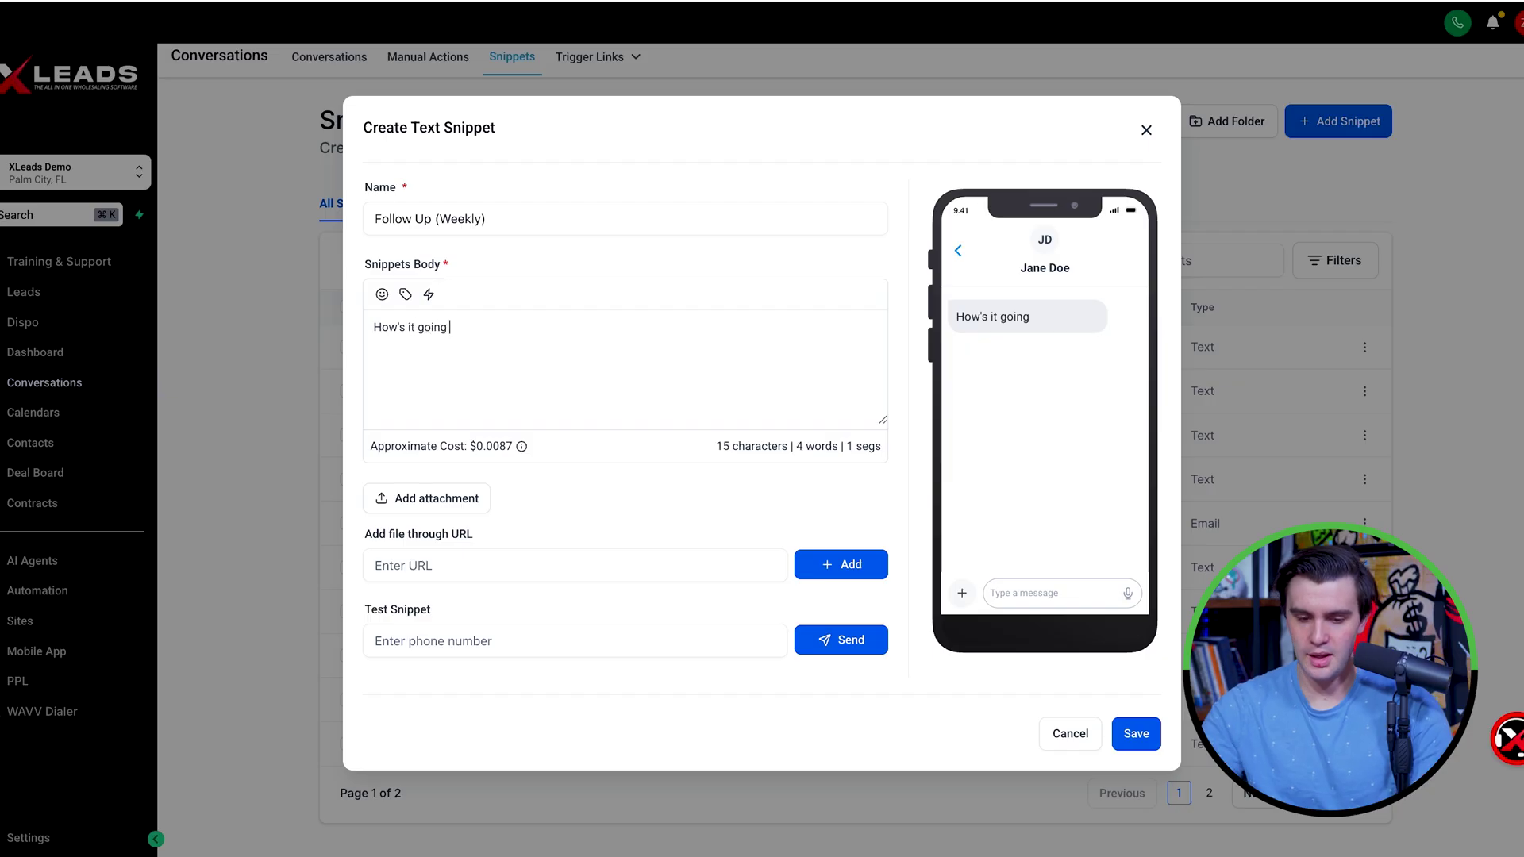
{"action": "left_click", "coordinate": [382, 294]}
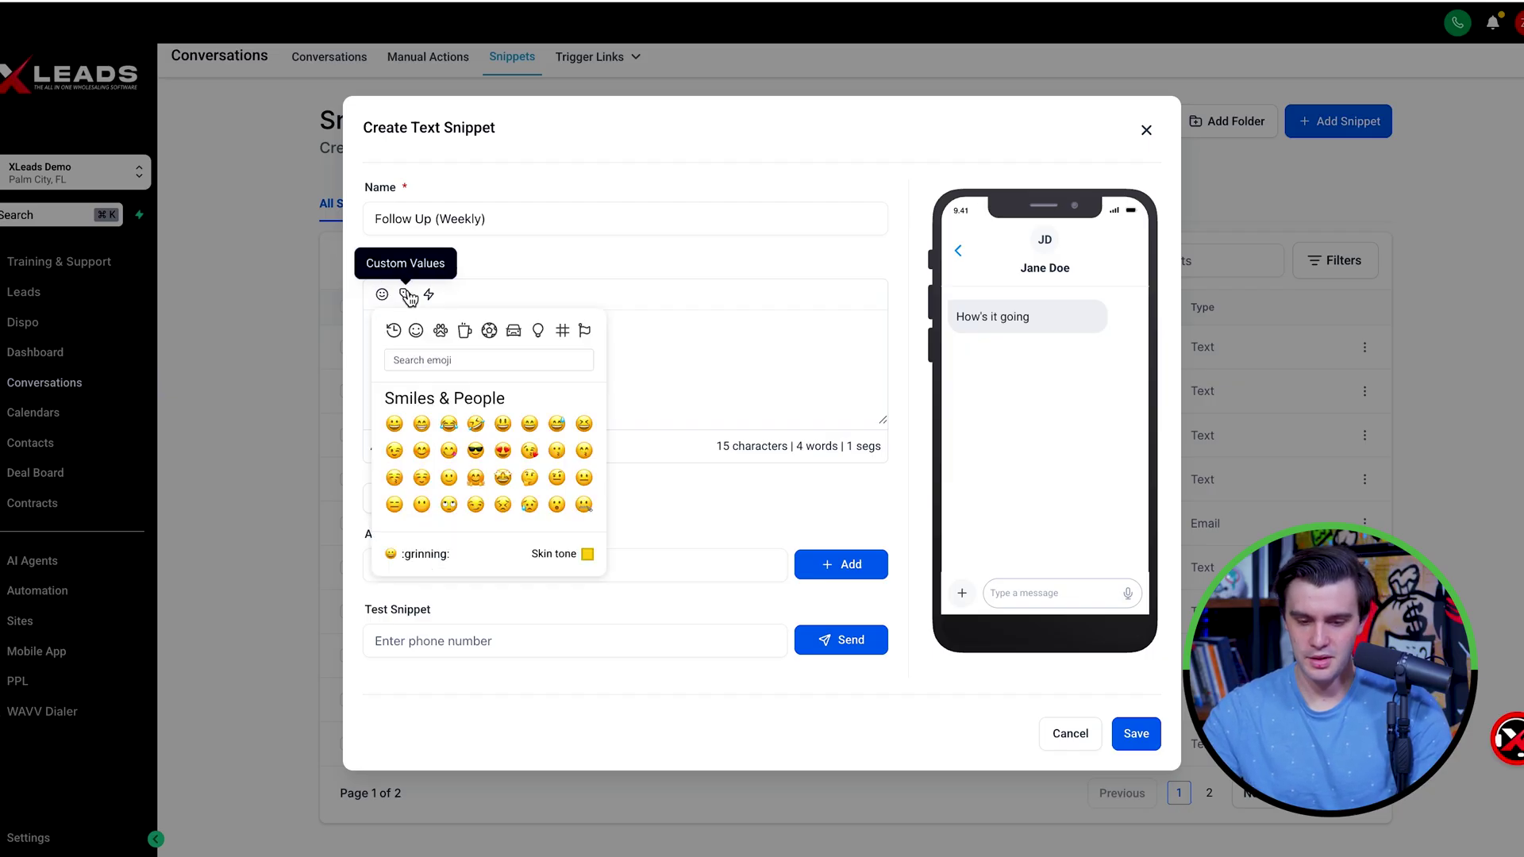
{"action": "left_click", "coordinate": [405, 294]}
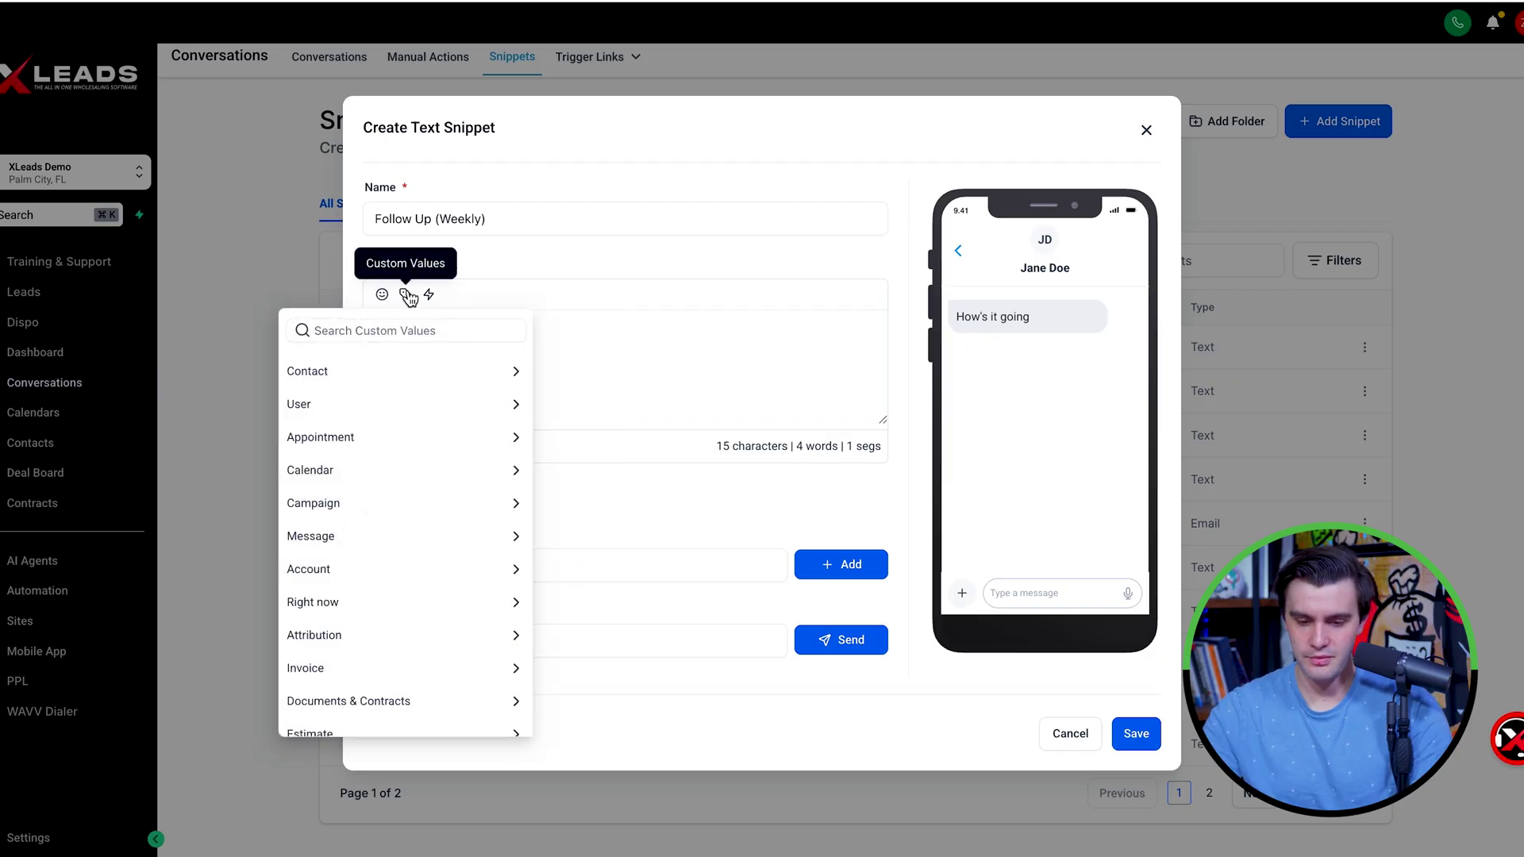
{"action": "left_click", "coordinate": [351, 371]}
{"action": "left_click", "coordinate": [341, 432]}
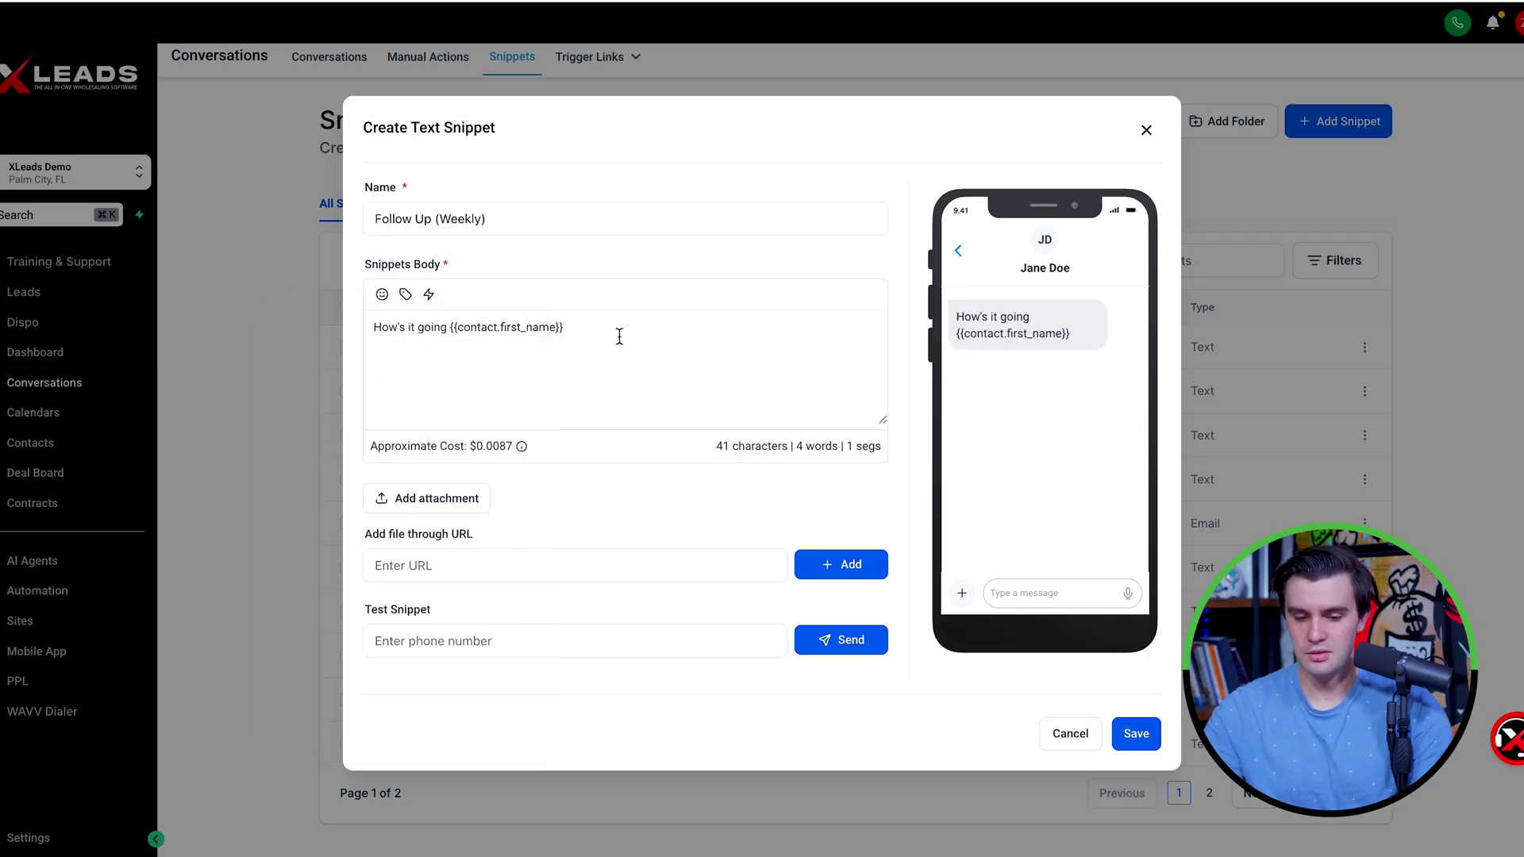
Finish the message with "? Just checking in on your and the property? Are you ready to move forward in selling?" and save the snippet
{"action": "type", "text": "? Just ch"}
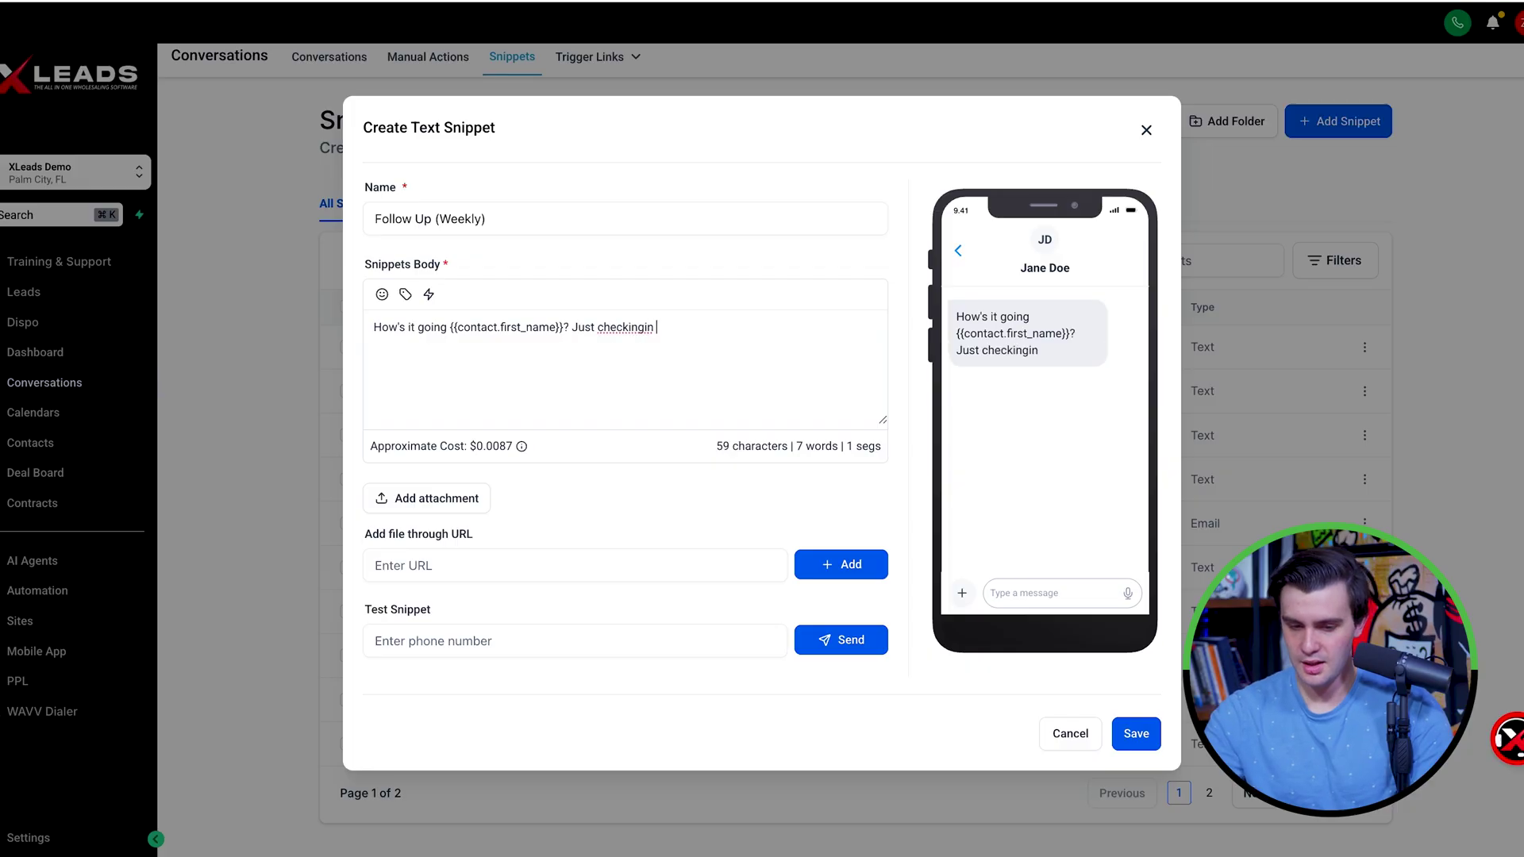
{"action": "type", "text": "ecking in on your and the property? Are you ready to move forward t"}
{"action": "key", "text": "BackSpace"}
{"action": "type", "text": "in selling?"}
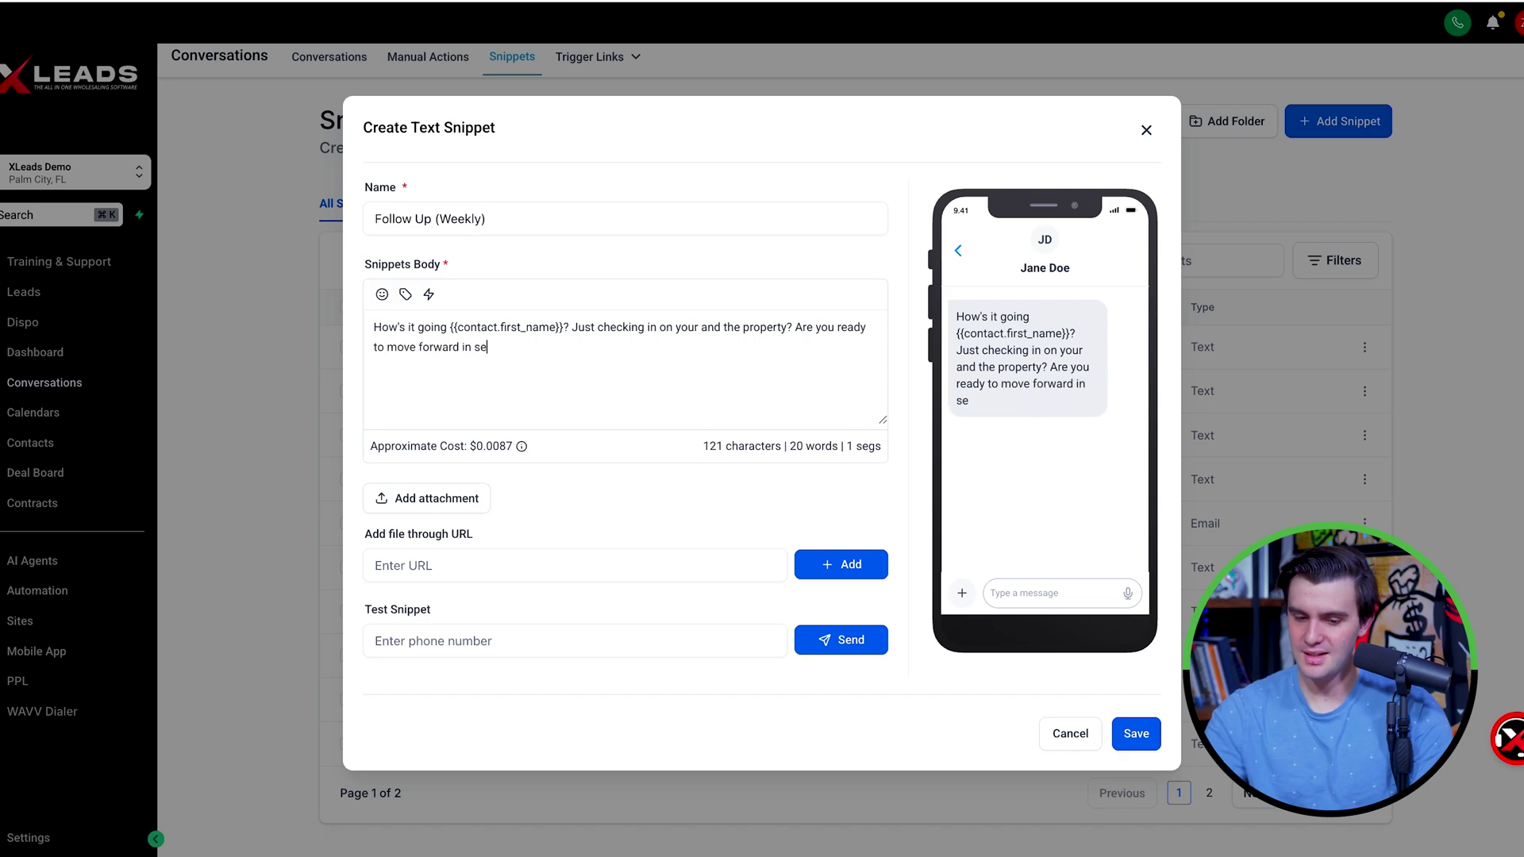
{"action": "left_click", "coordinate": [1135, 732]}
Open the Follow Up (Weekly) - Pipeline workflow in Automation, view its version history, and return to the builder
{"action": "left_click", "coordinate": [25, 592]}
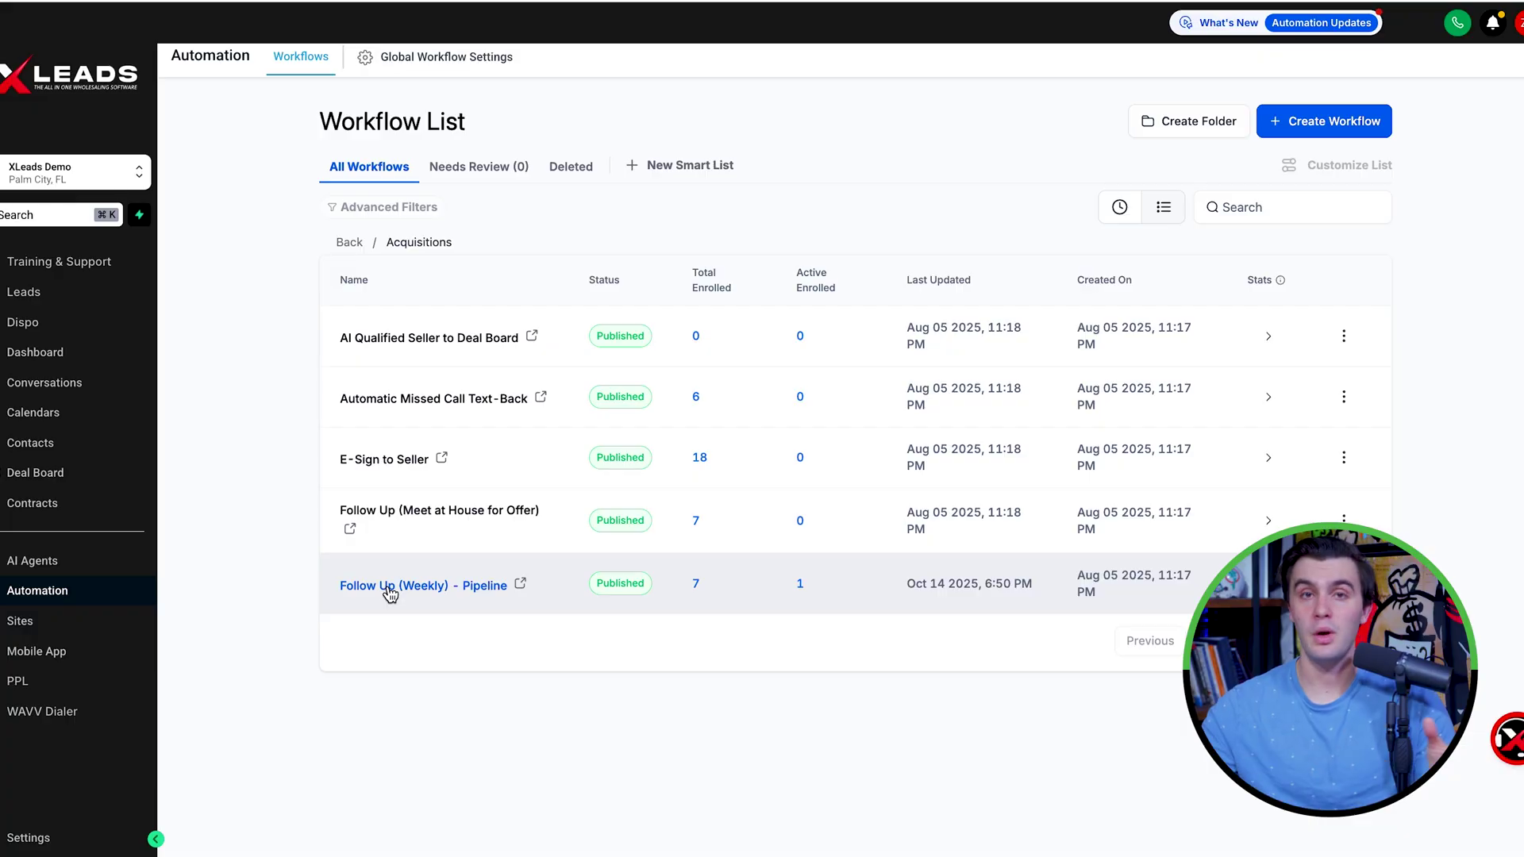
{"action": "left_click", "coordinate": [389, 591]}
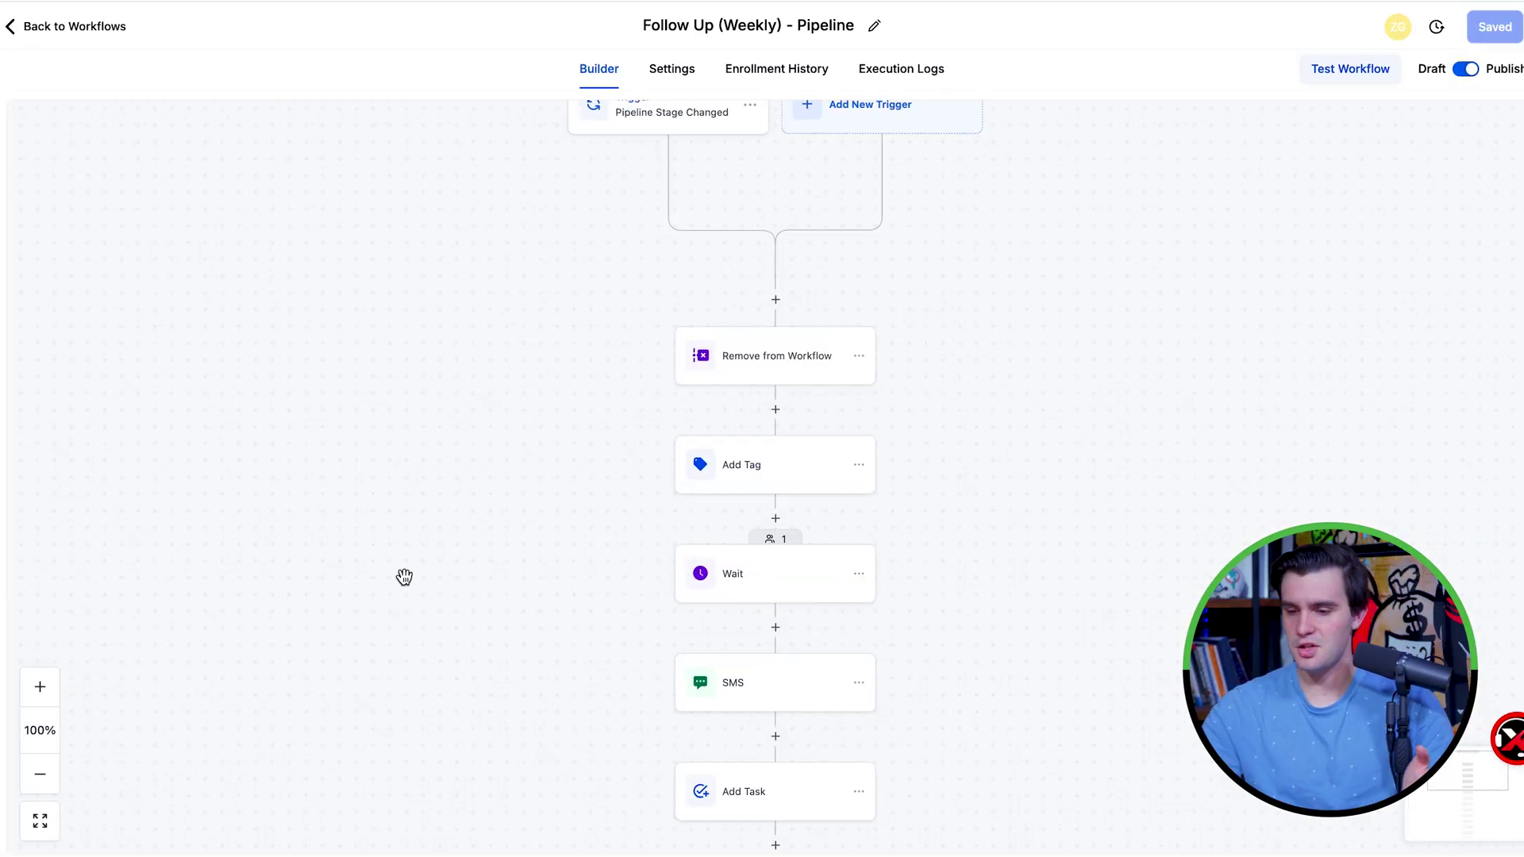
{"action": "left_click", "coordinate": [1438, 28]}
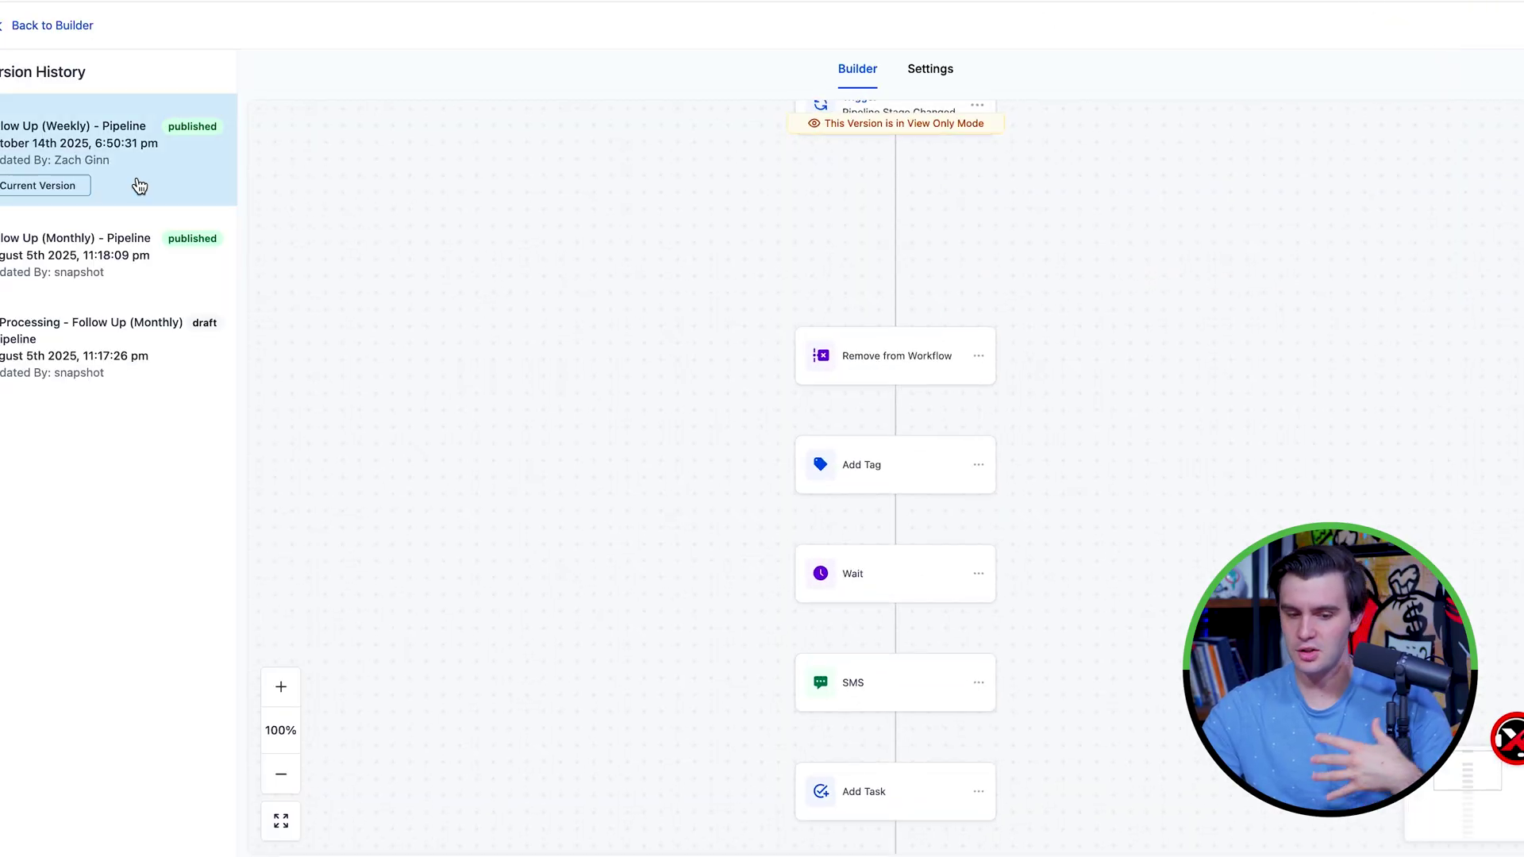
{"action": "left_click", "coordinate": [26, 24]}
Open the help widget, and review the settings of the workflow's first Wait action
{"action": "left_click", "coordinate": [1512, 742]}
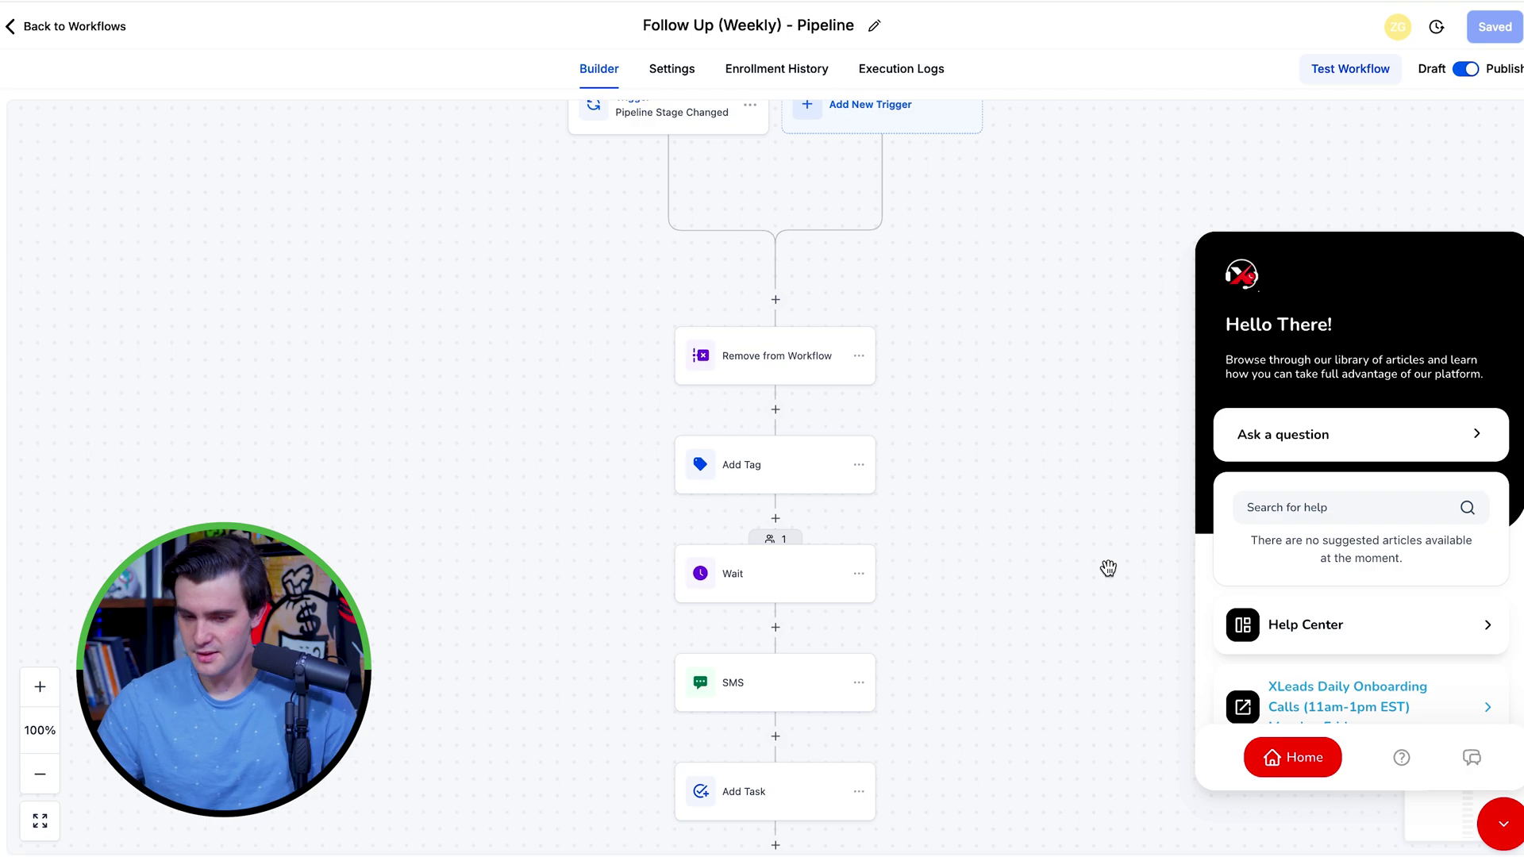
{"action": "left_click", "coordinate": [730, 567]}
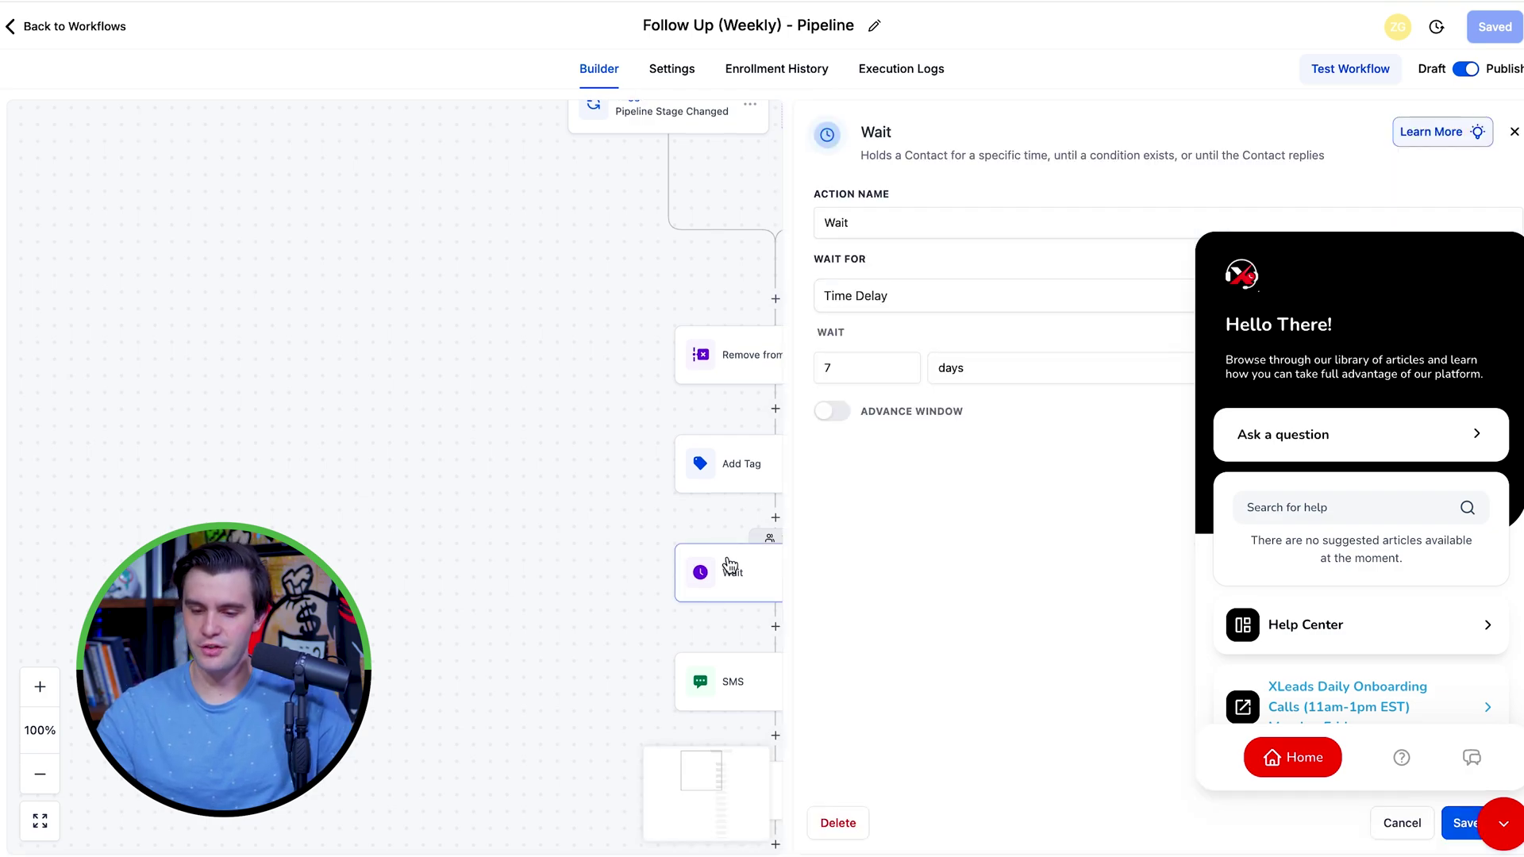
{"action": "left_click", "coordinate": [1034, 467]}
Set the first SMS action's template to Follow Up (Weekly), and save the action and the workflow
{"action": "left_click", "coordinate": [731, 682]}
{"action": "left_click", "coordinate": [1219, 319]}
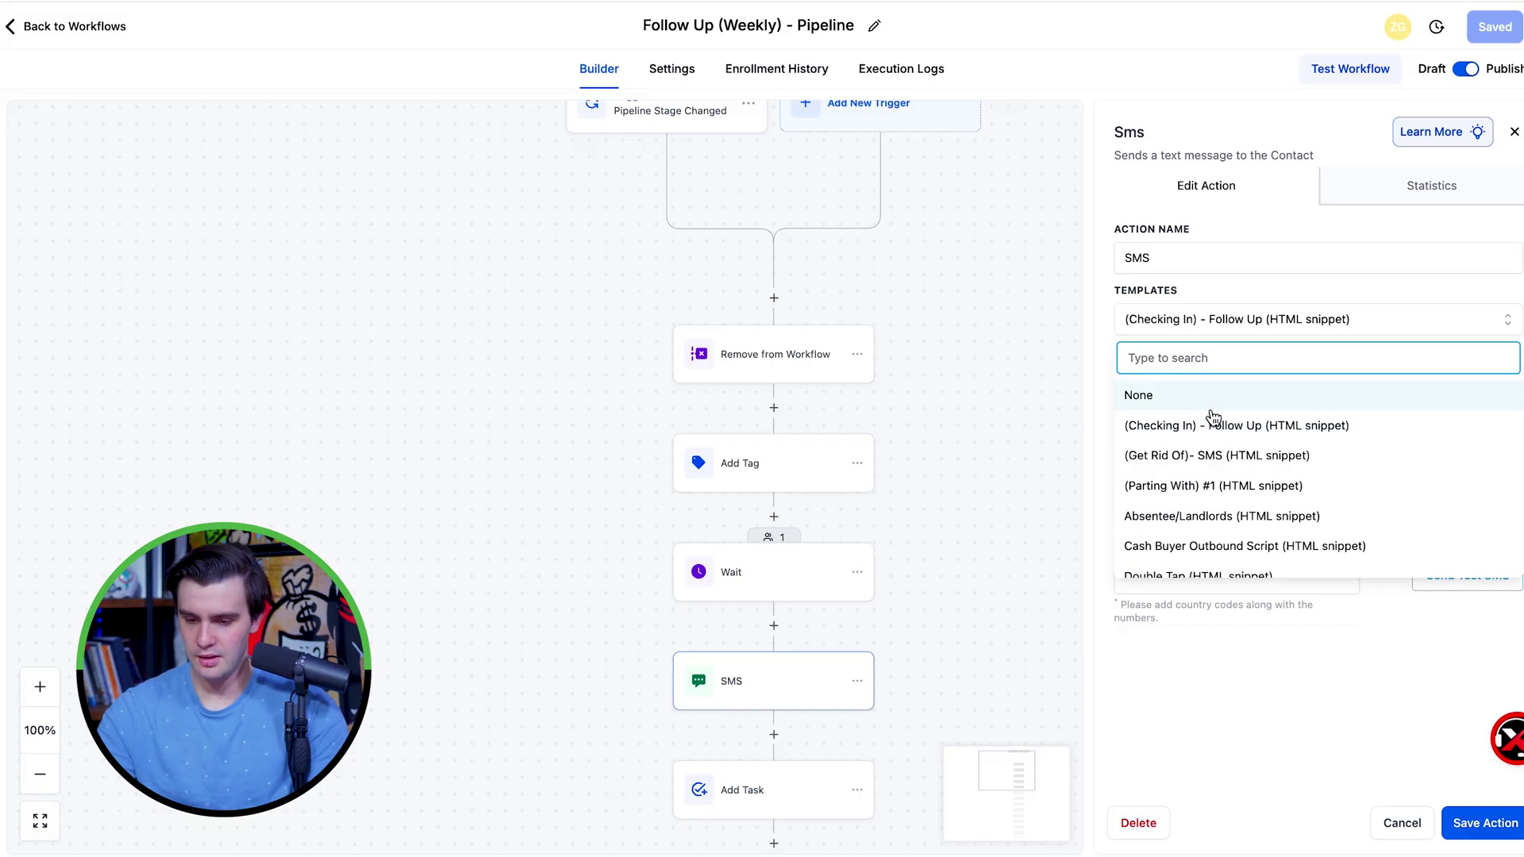
{"action": "type", "text": "week"}
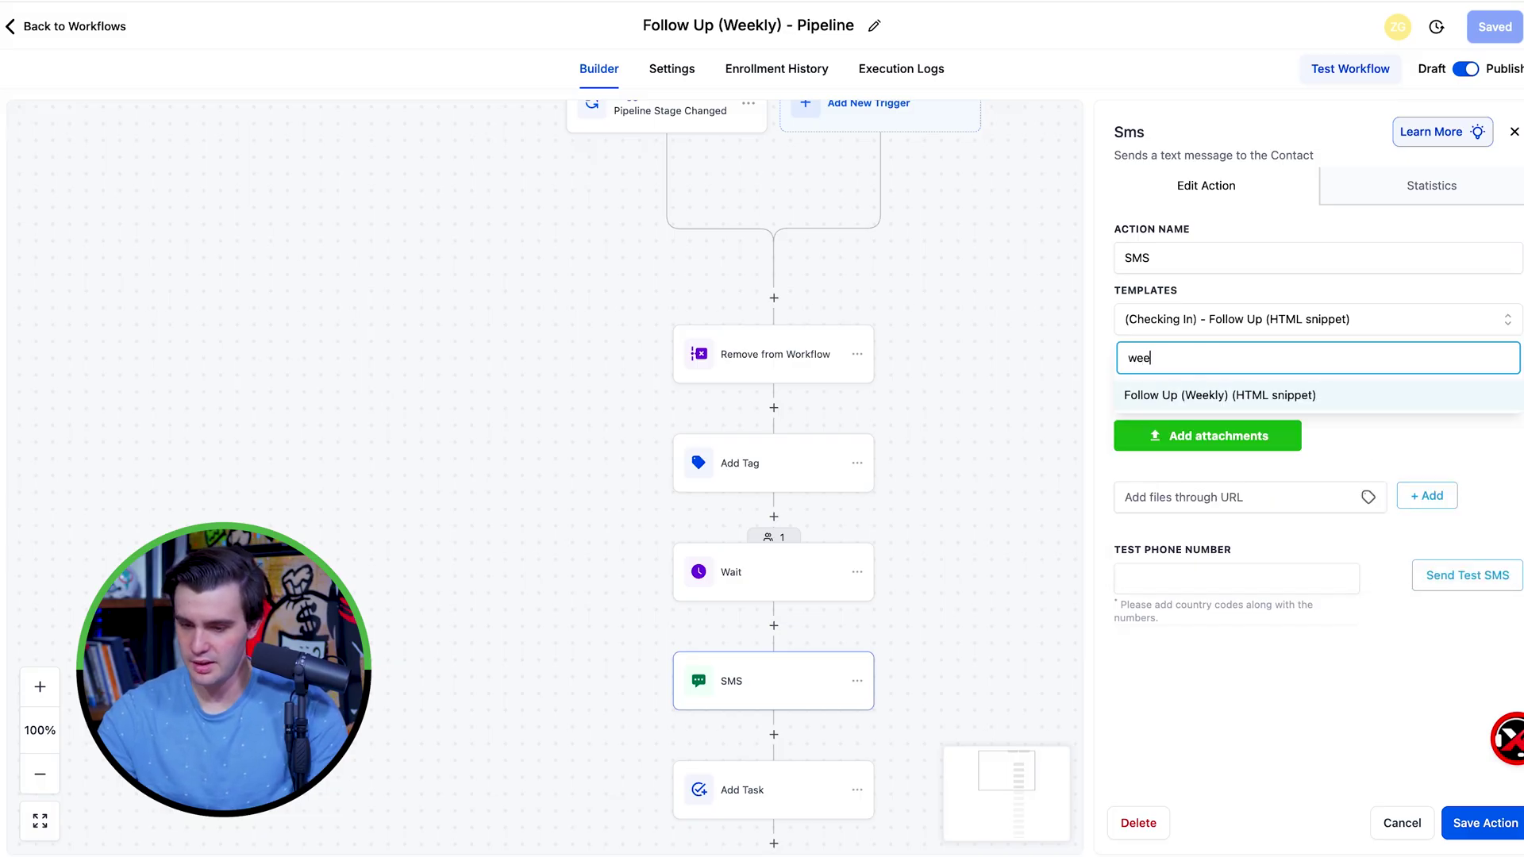
{"action": "left_click", "coordinate": [1229, 394]}
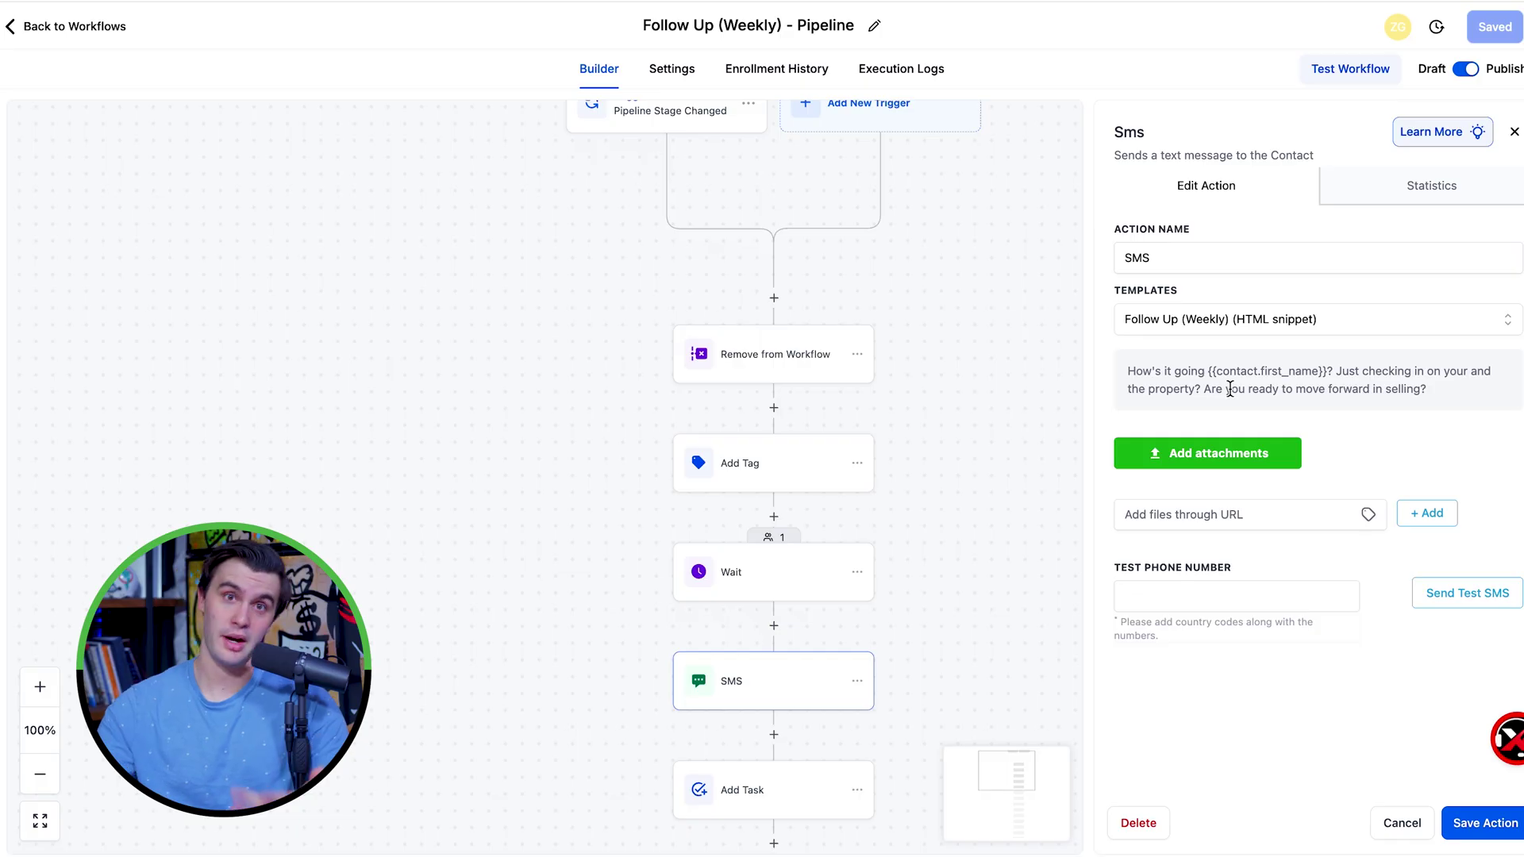
{"action": "left_click", "coordinate": [1472, 826]}
{"action": "left_click", "coordinate": [1496, 28]}
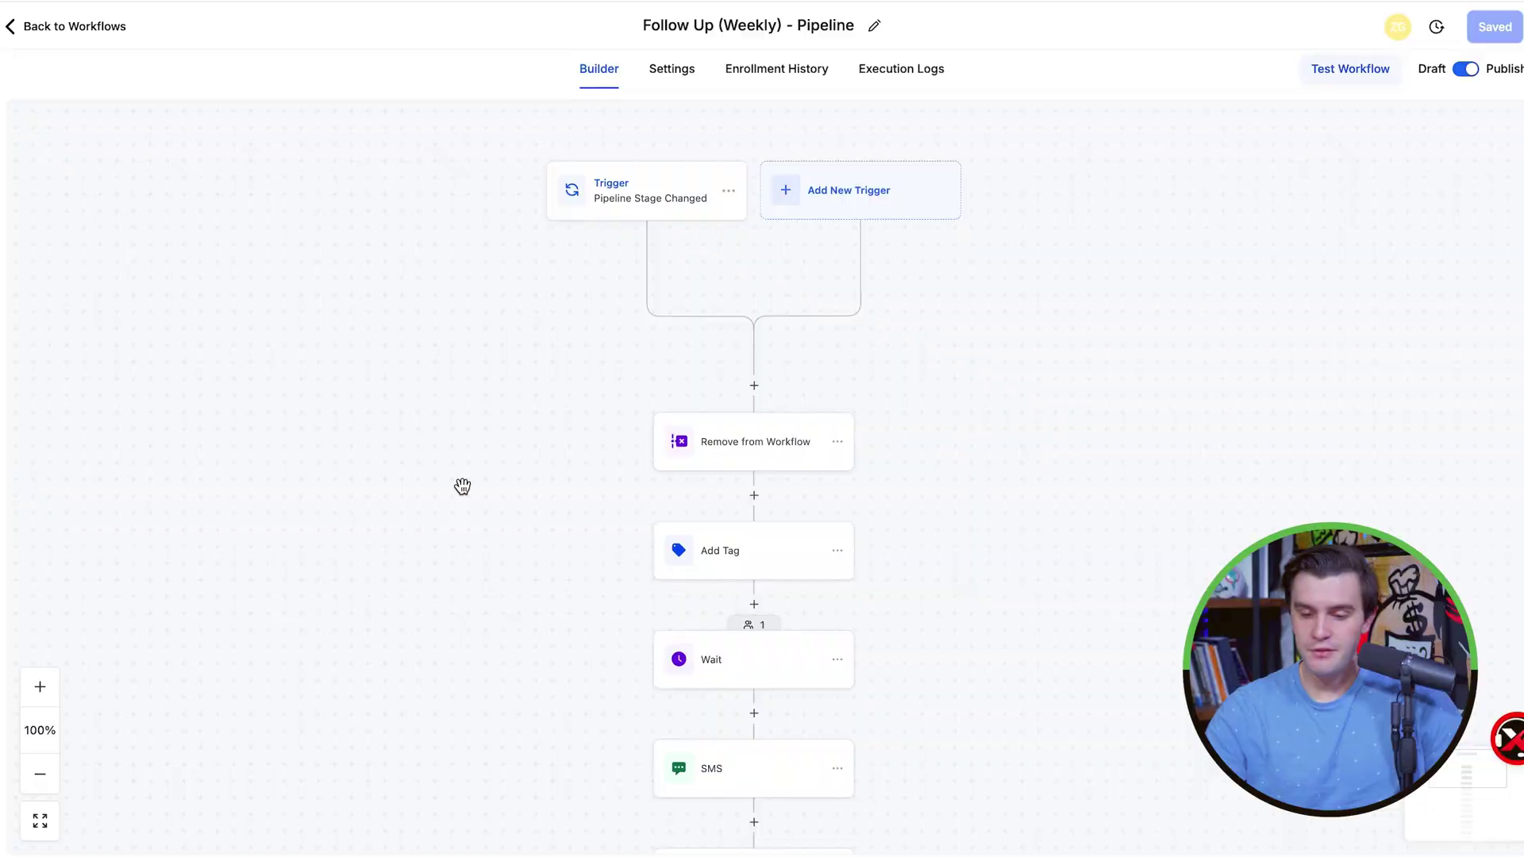
Review the Pipeline Stage Changed trigger's filters and the first Wait action, and return to the workflow list
{"action": "left_click", "coordinate": [642, 213]}
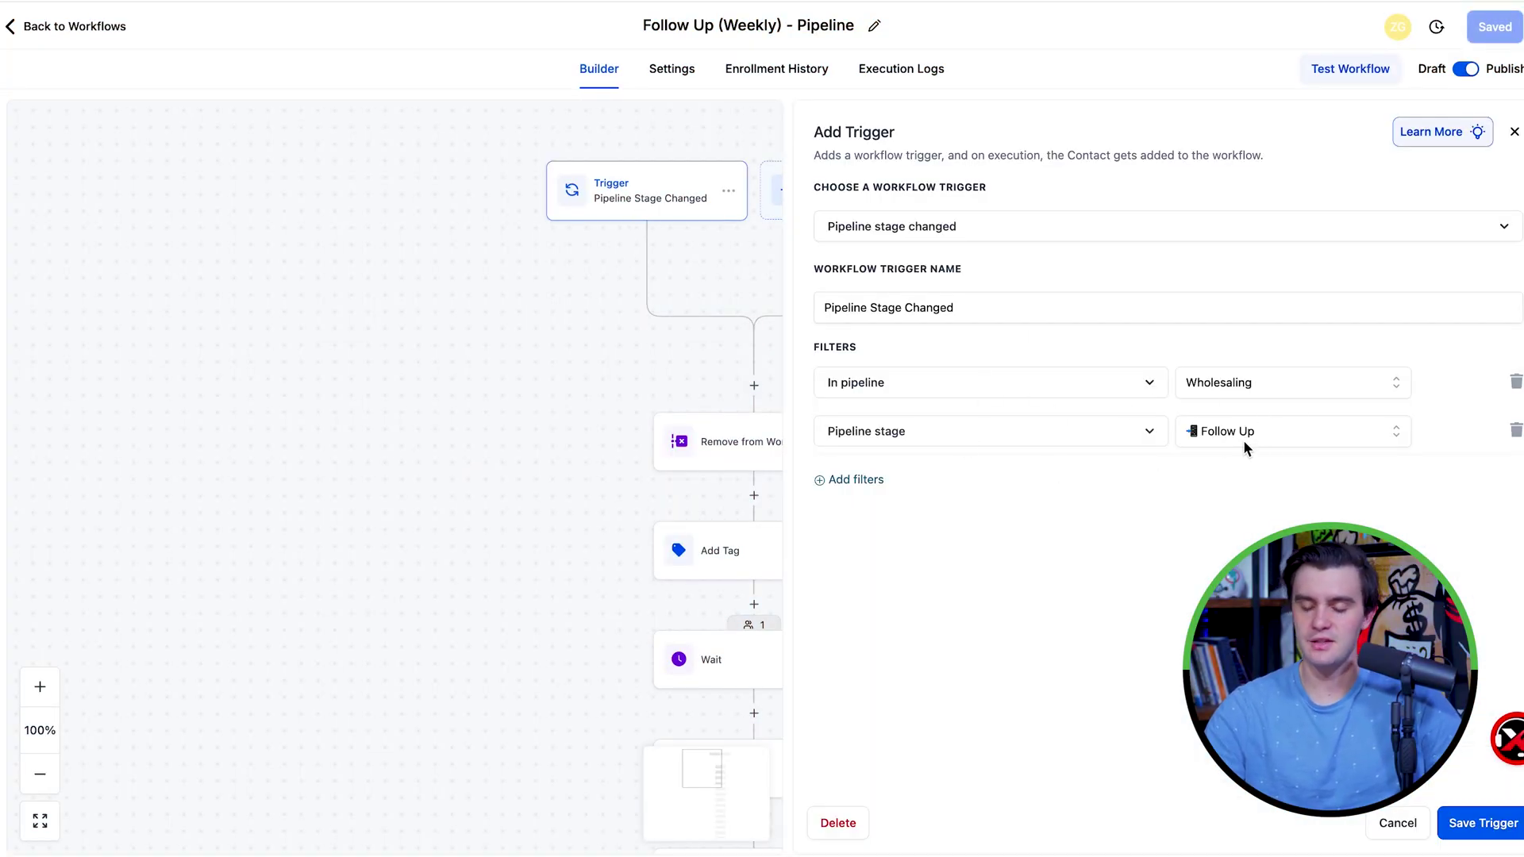
{"action": "left_click", "coordinate": [711, 659]}
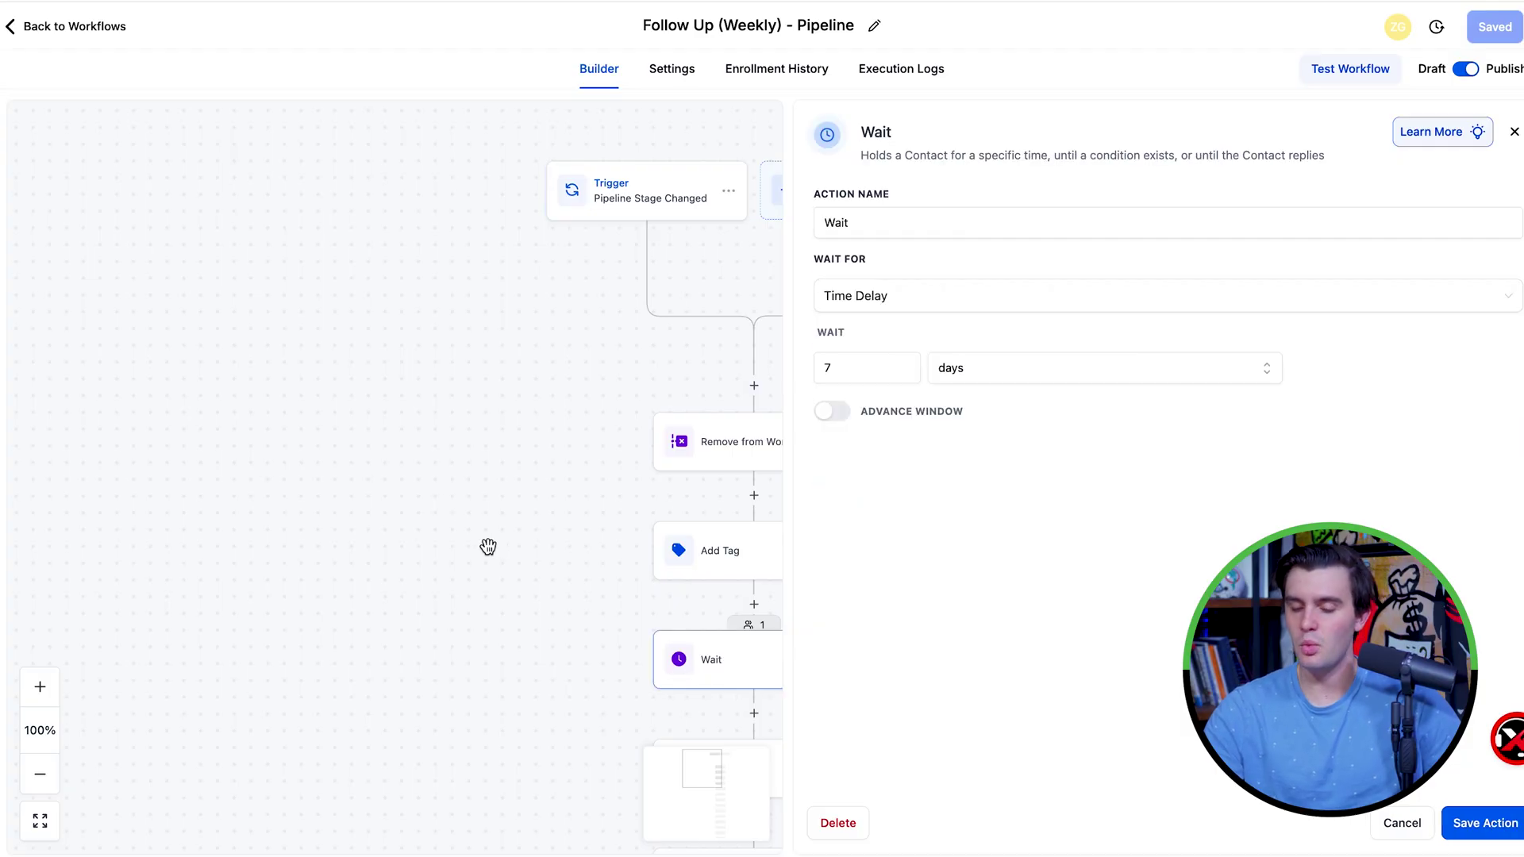
{"action": "scroll", "coordinate": [488, 547], "scroll_direction": "down", "scroll_amount": 2}
{"action": "scroll", "coordinate": [488, 547], "scroll_direction": "right", "scroll_amount": 2}
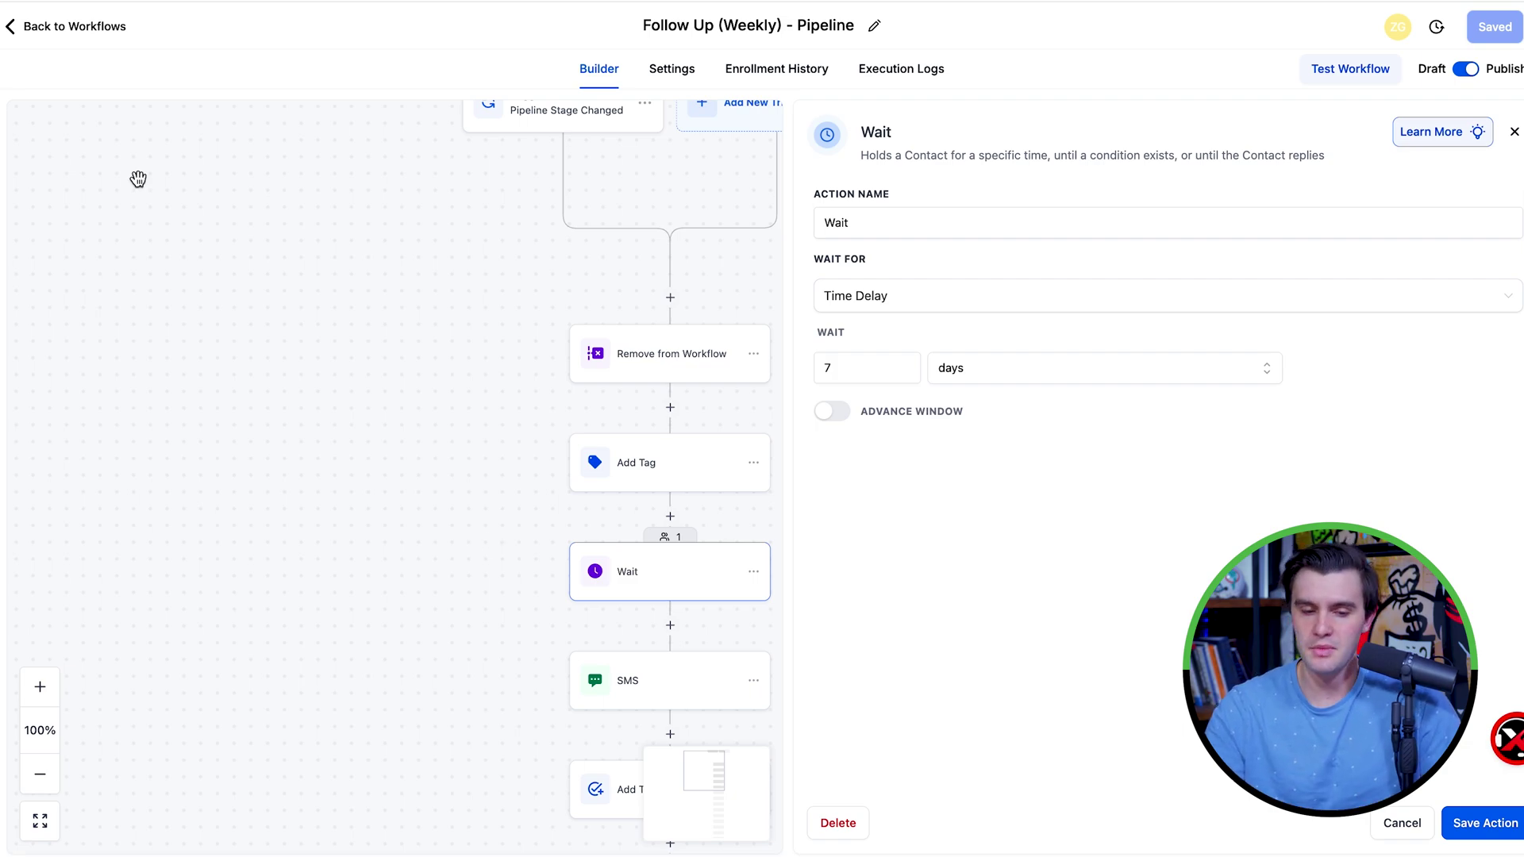
{"action": "left_click", "coordinate": [25, 29]}
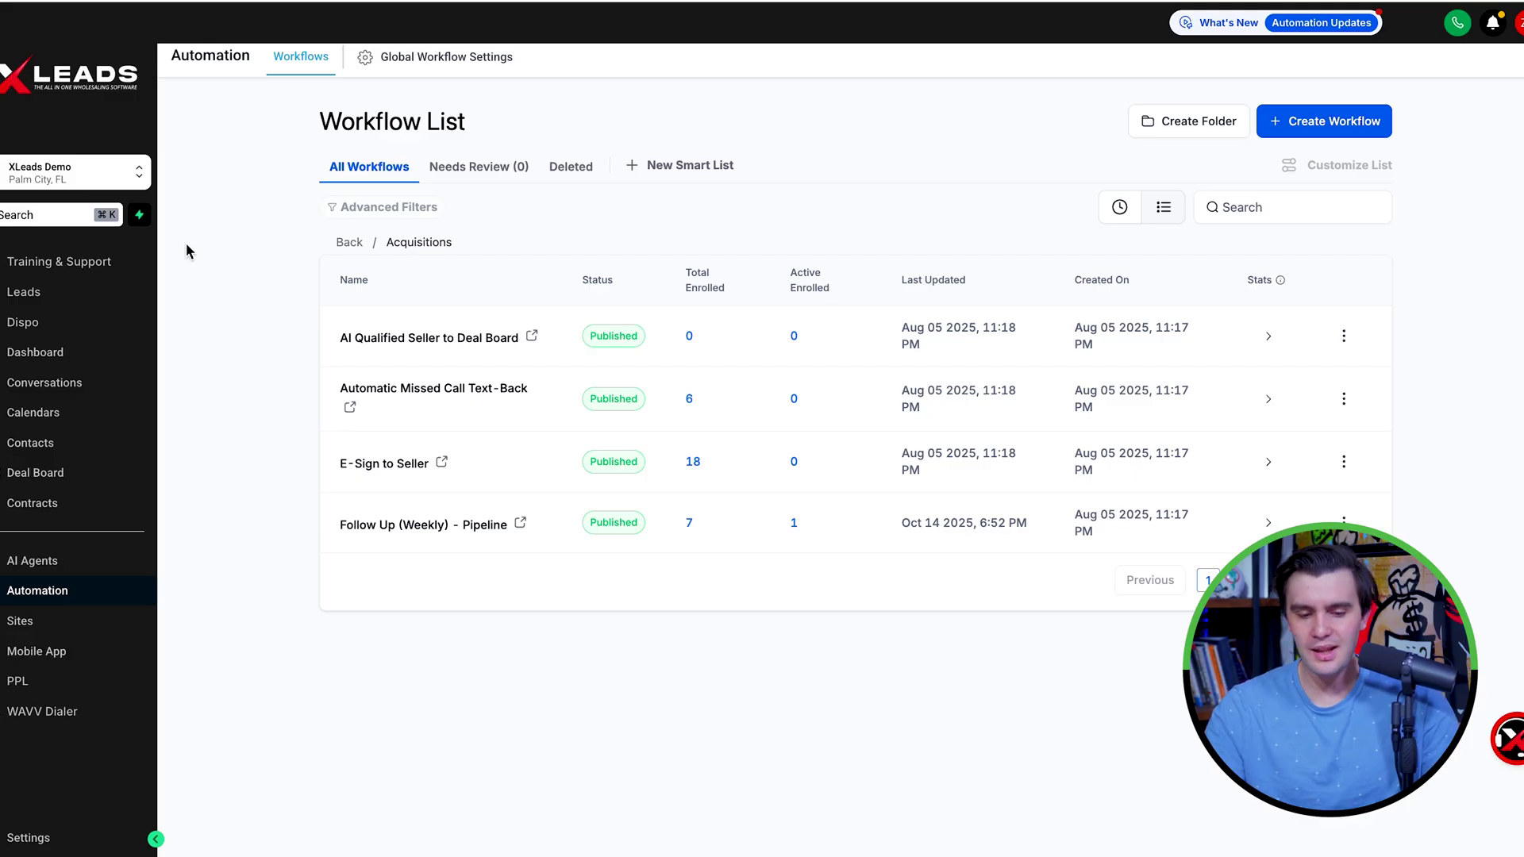
Open the contact in the Deal Board's Follow Up stage, and view the contact's tags and tasks
{"action": "left_click", "coordinate": [55, 483]}
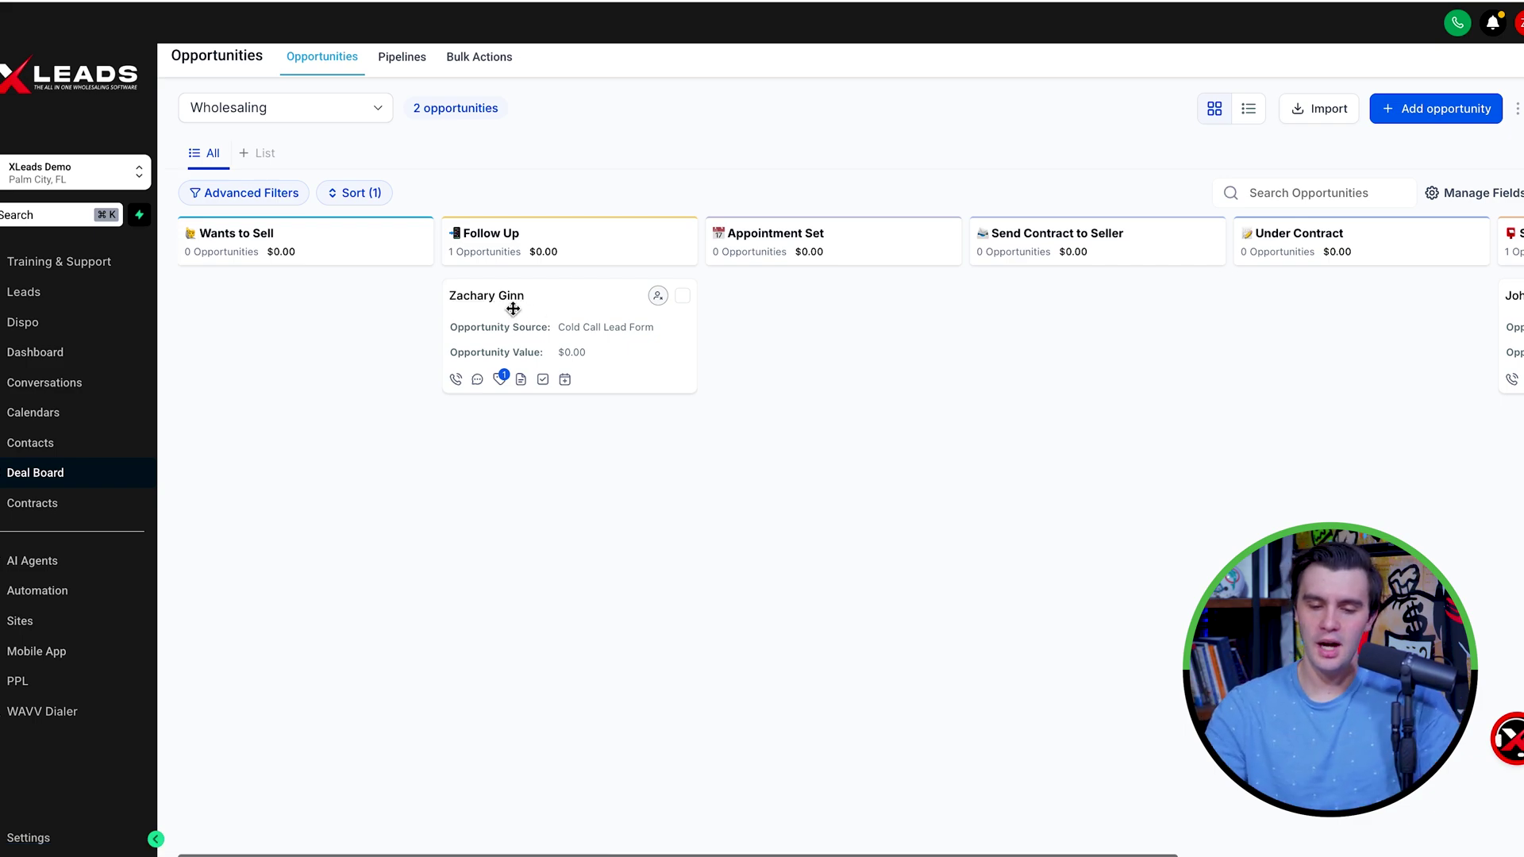
{"action": "left_click", "coordinate": [502, 297]}
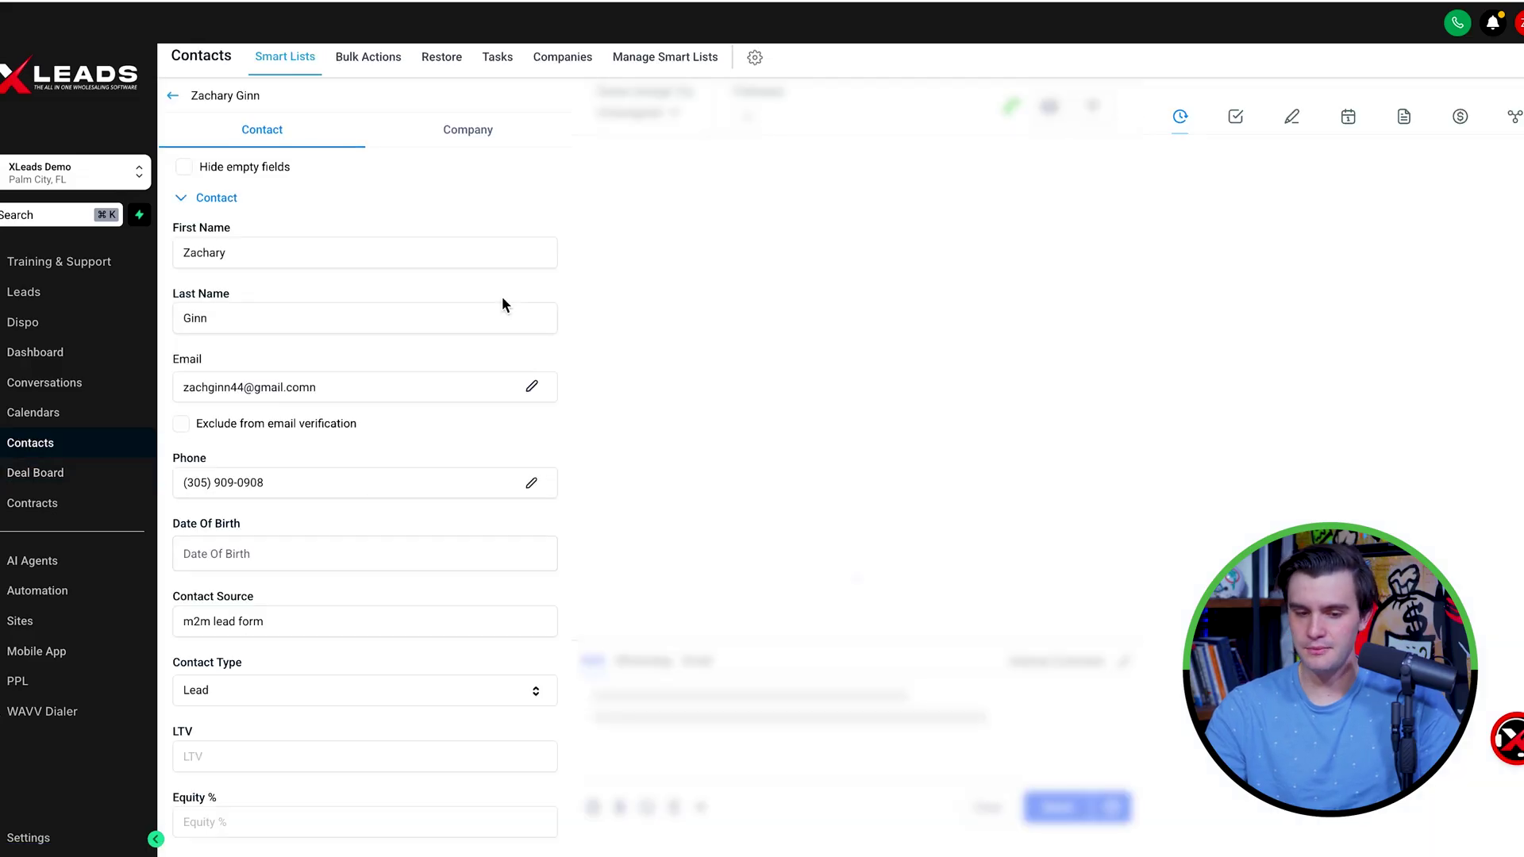
{"action": "scroll", "coordinate": [462, 527], "scroll_direction": "down", "scroll_amount": 20}
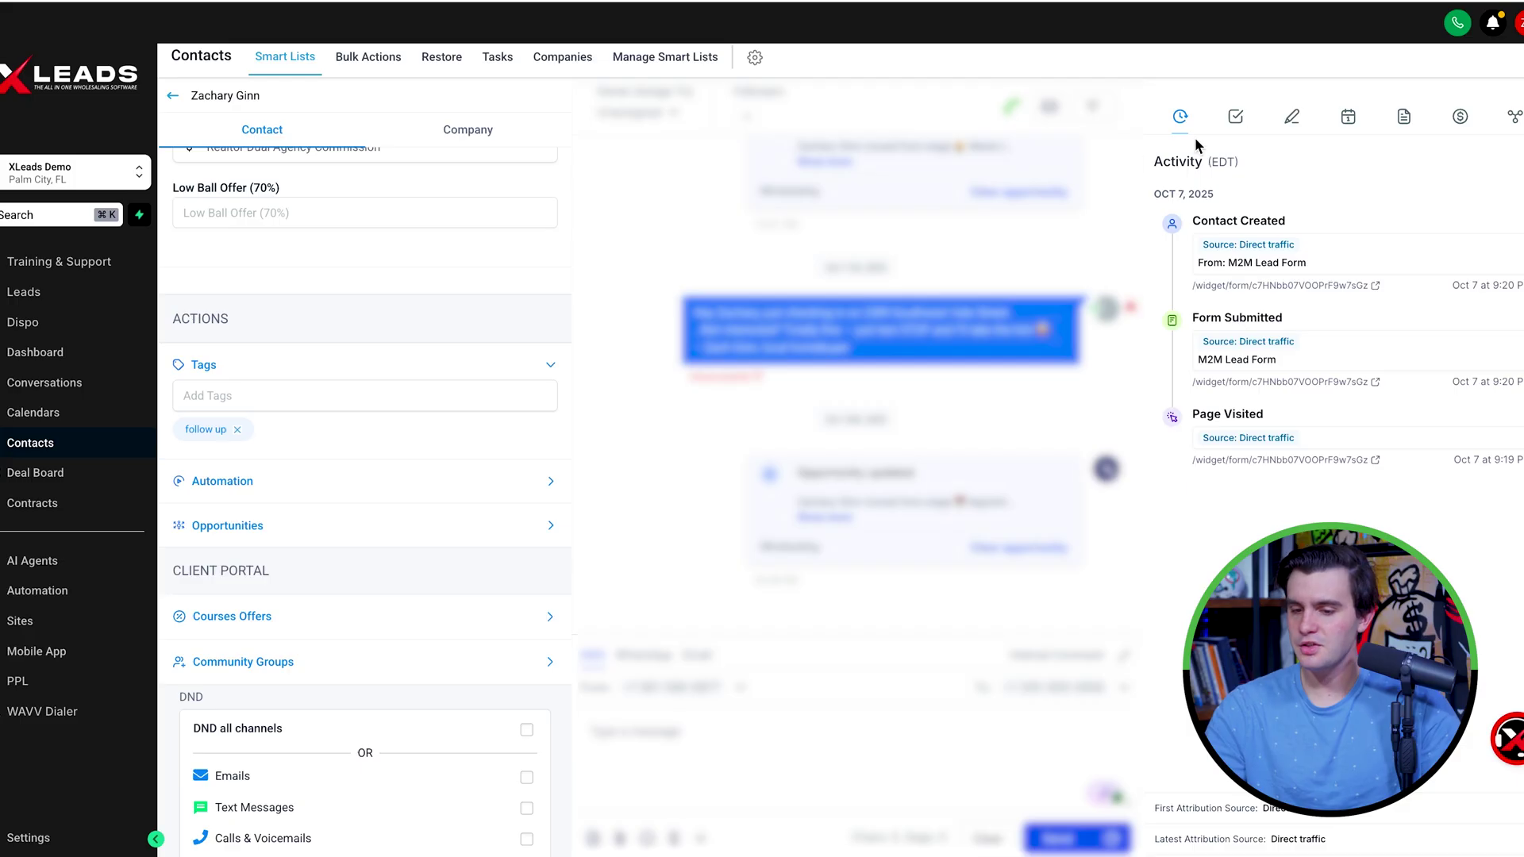
{"action": "left_click", "coordinate": [1240, 125]}
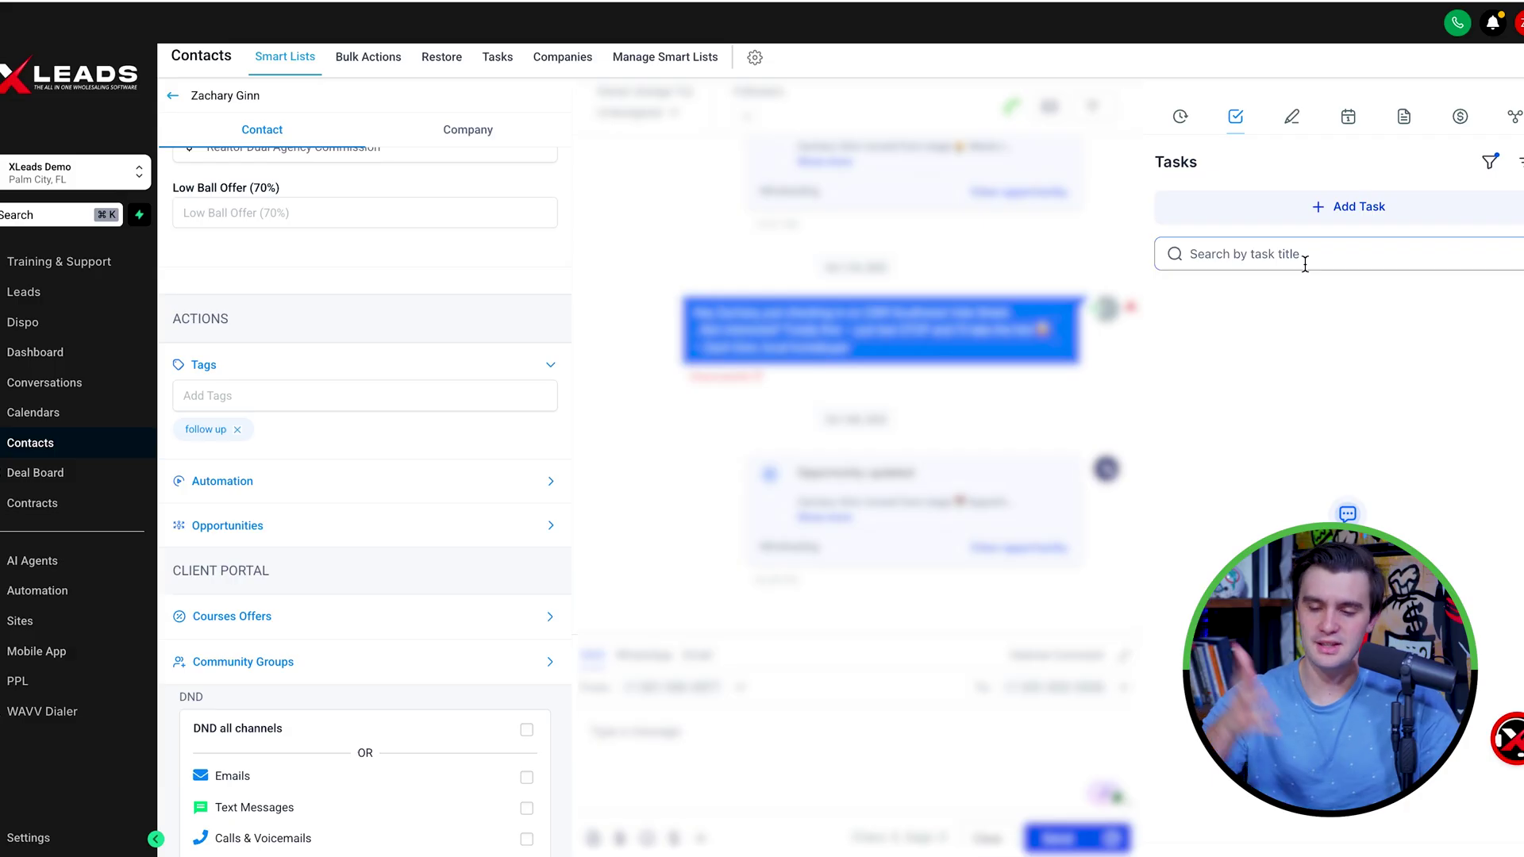
Start a new task for the contact, titled "Follow up with" plus the contact's first name
{"action": "left_click", "coordinate": [1279, 206]}
{"action": "left_click", "coordinate": [1235, 109]}
{"action": "type", "text": "Follow up with Daneil"}
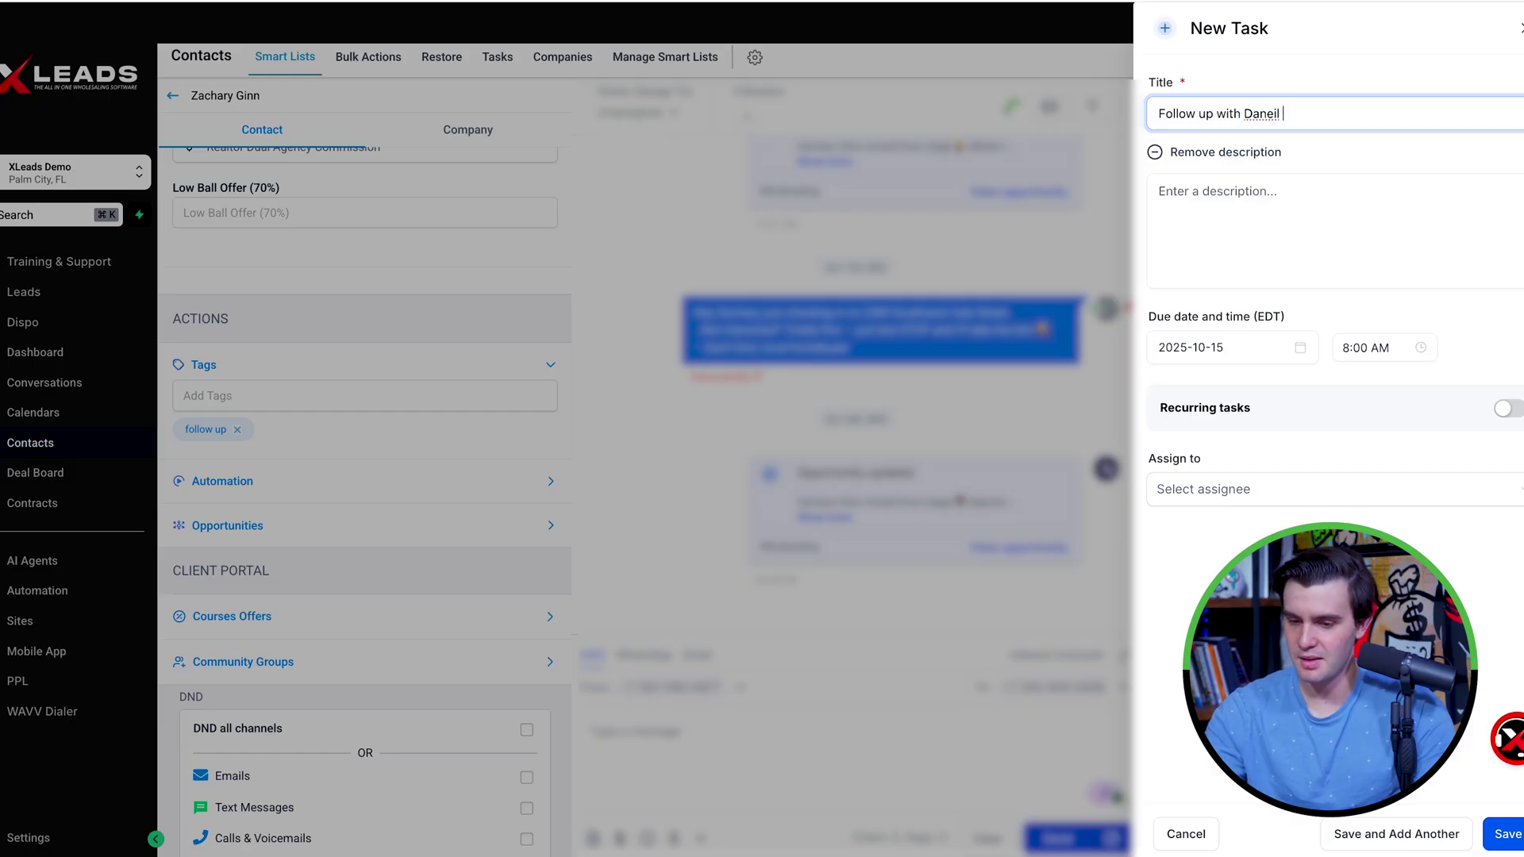
{"action": "right_click", "coordinate": [1260, 114]}
{"action": "left_click", "coordinate": [1248, 235]}
{"action": "type", "text": "Zach"}
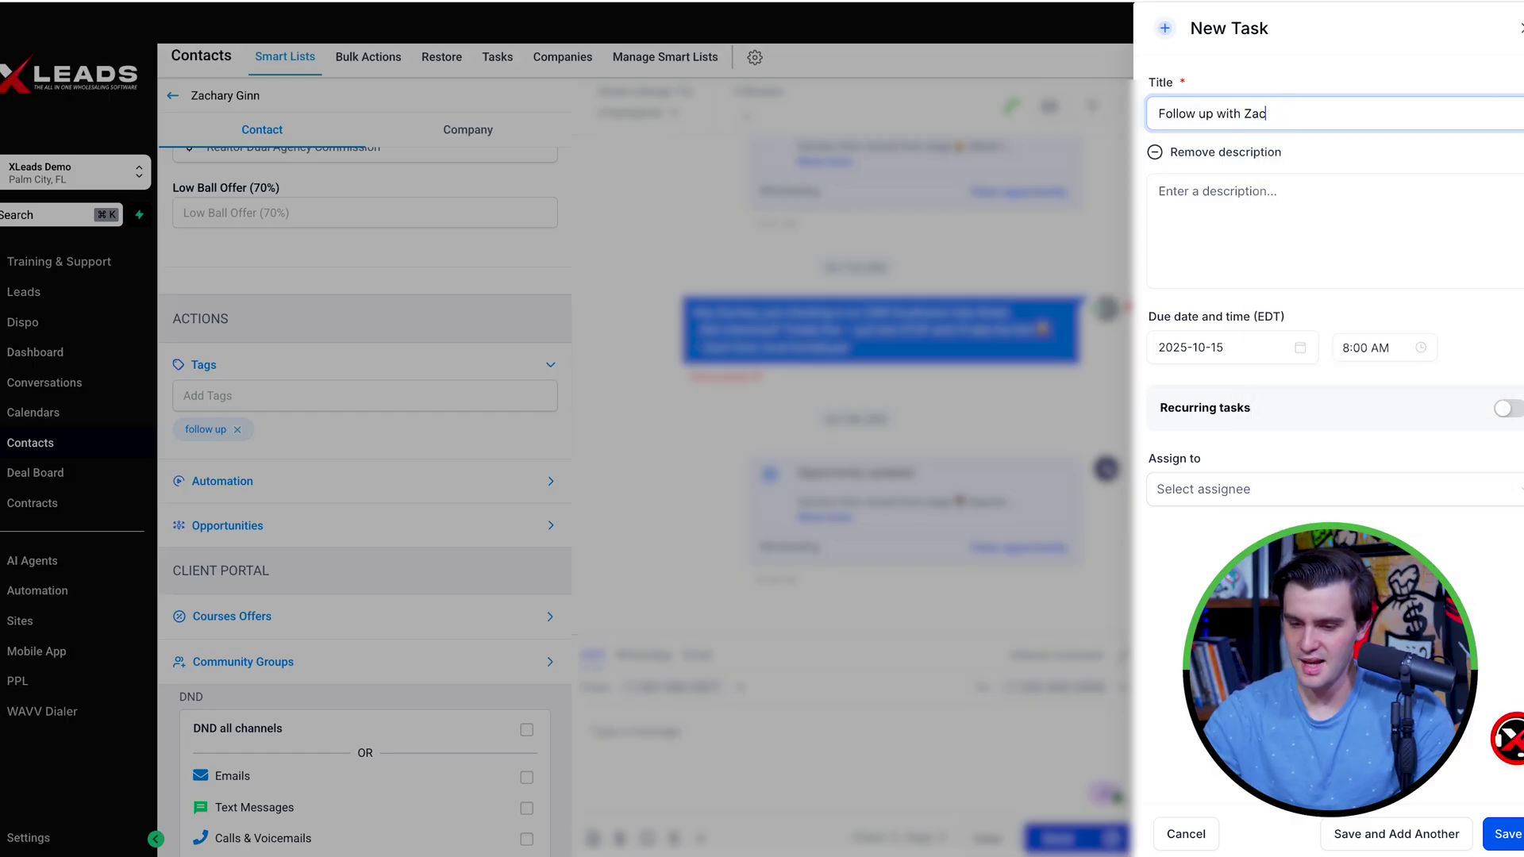
Set the task's due time to 10:00 AM, assign it to the listed team member, and save it
{"action": "left_click", "coordinate": [1361, 349]}
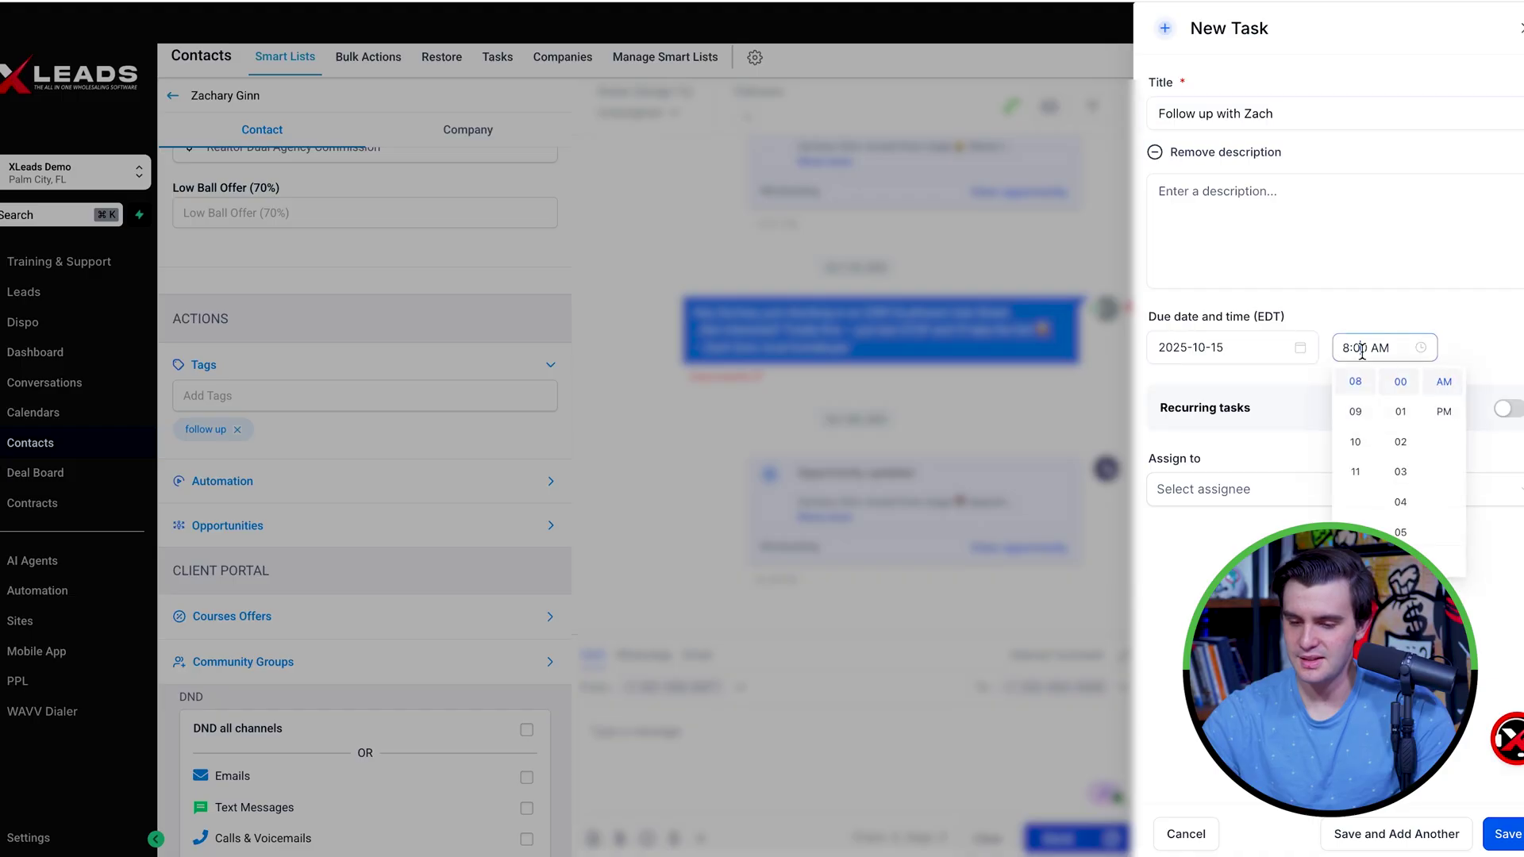
{"action": "left_click", "coordinate": [1354, 442]}
{"action": "left_click", "coordinate": [1196, 347]}
{"action": "left_click", "coordinate": [1238, 488]}
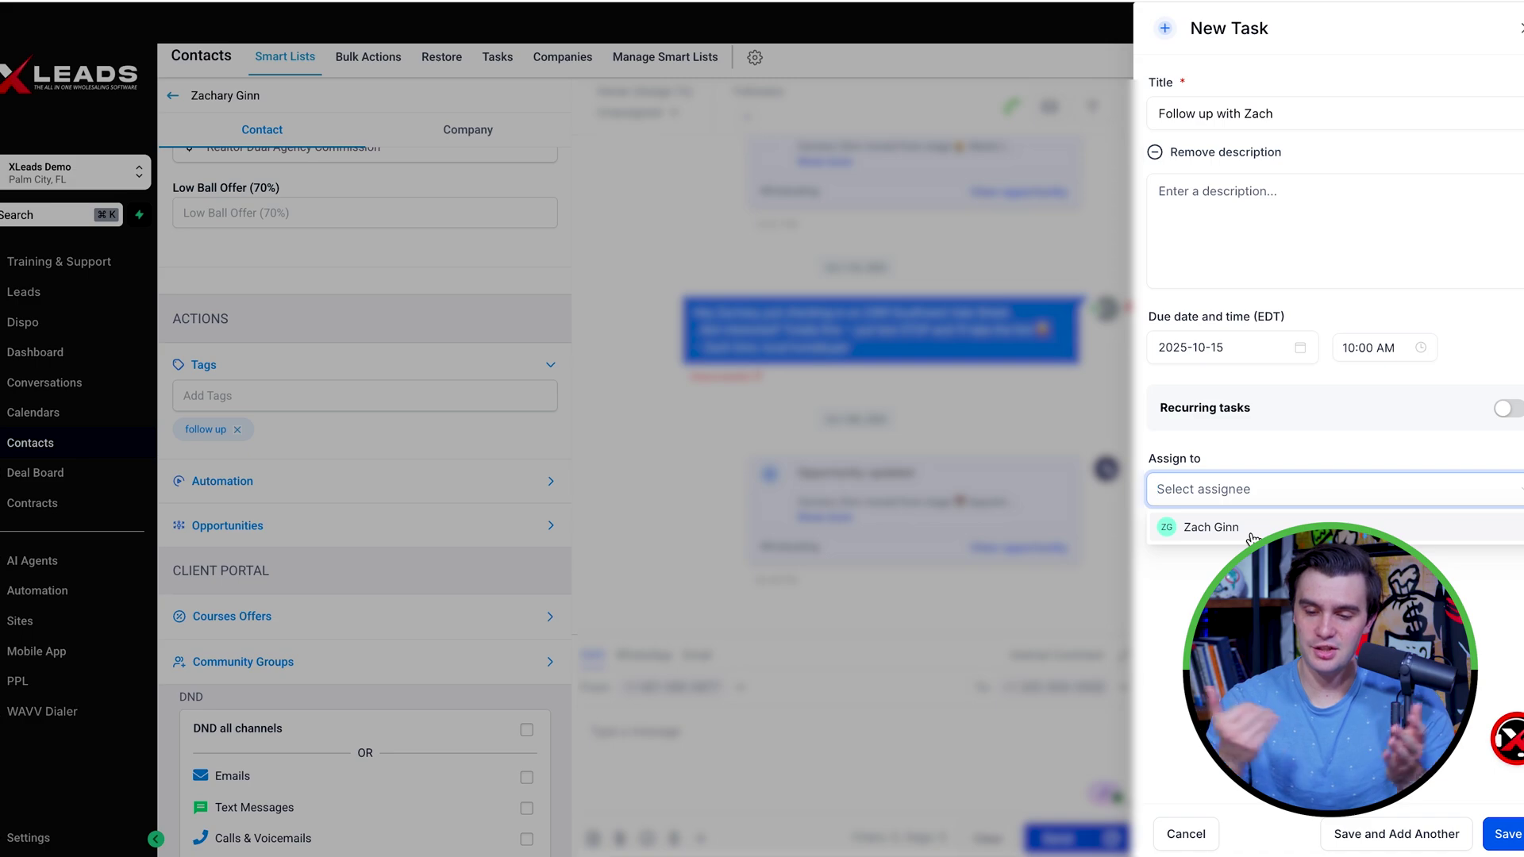
{"action": "left_click", "coordinate": [1250, 533]}
{"action": "left_click", "coordinate": [1505, 841]}
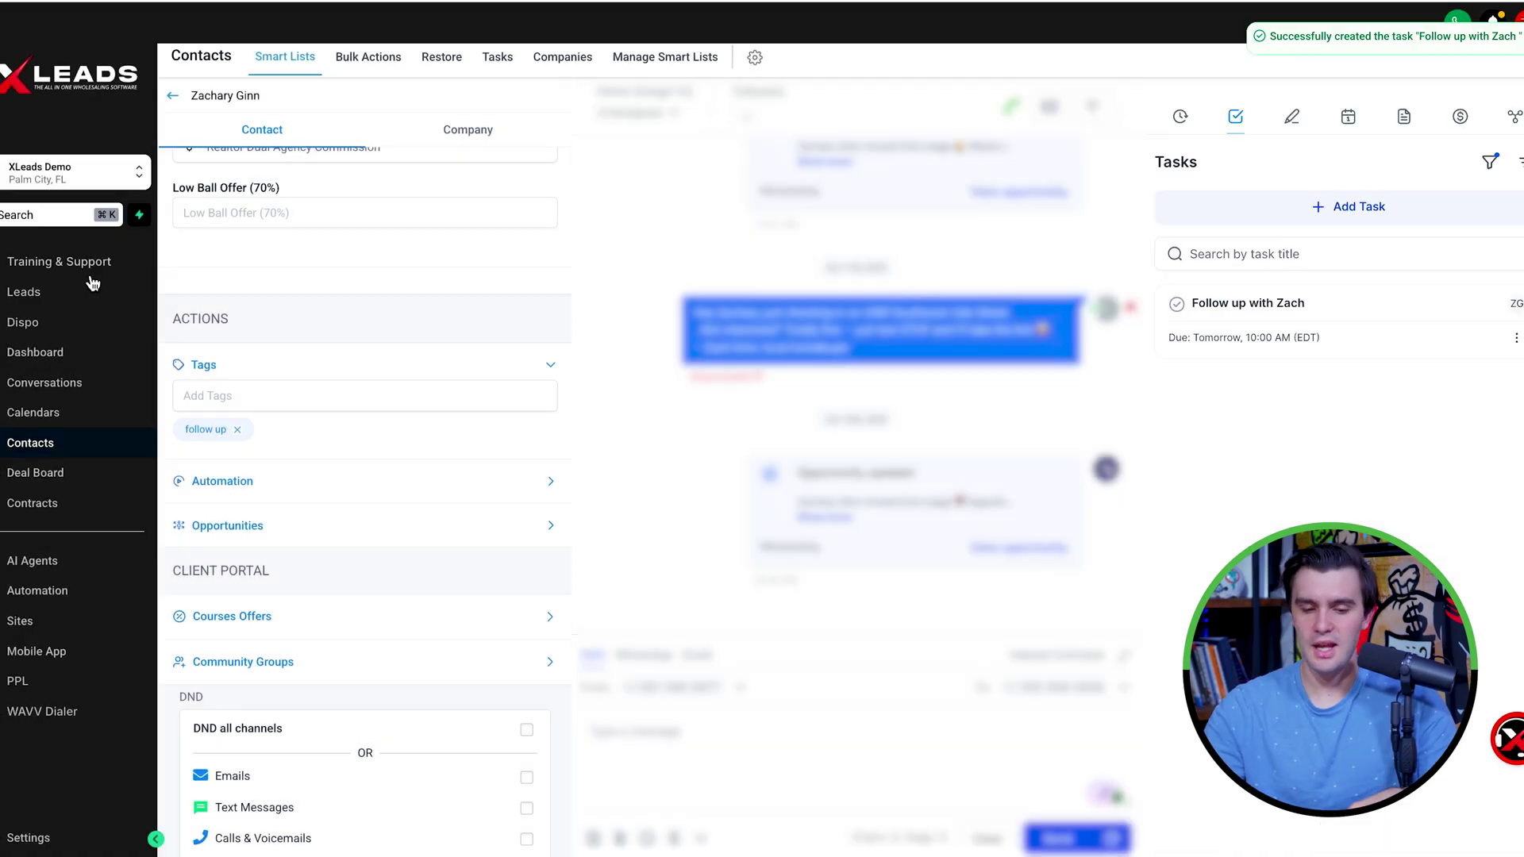
Open the Dashboard and check the pending follow-up task in the Tasks widget
{"action": "left_click", "coordinate": [26, 359]}
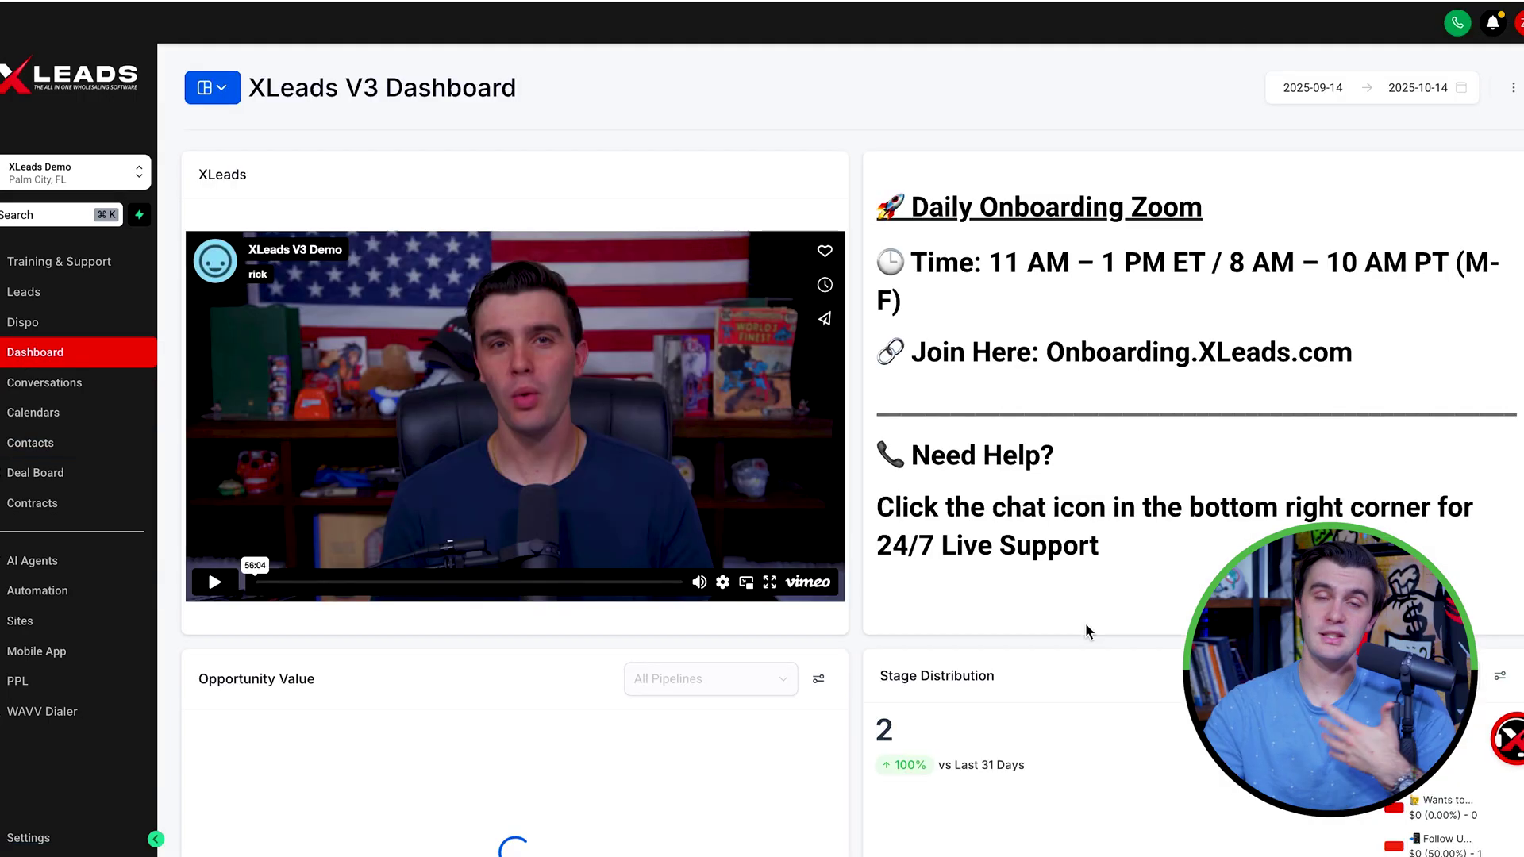
{"action": "scroll", "coordinate": [1087, 628], "scroll_direction": "down", "scroll_amount": 10}
{"action": "scroll", "coordinate": [1086, 631], "scroll_direction": "down", "scroll_amount": 1}
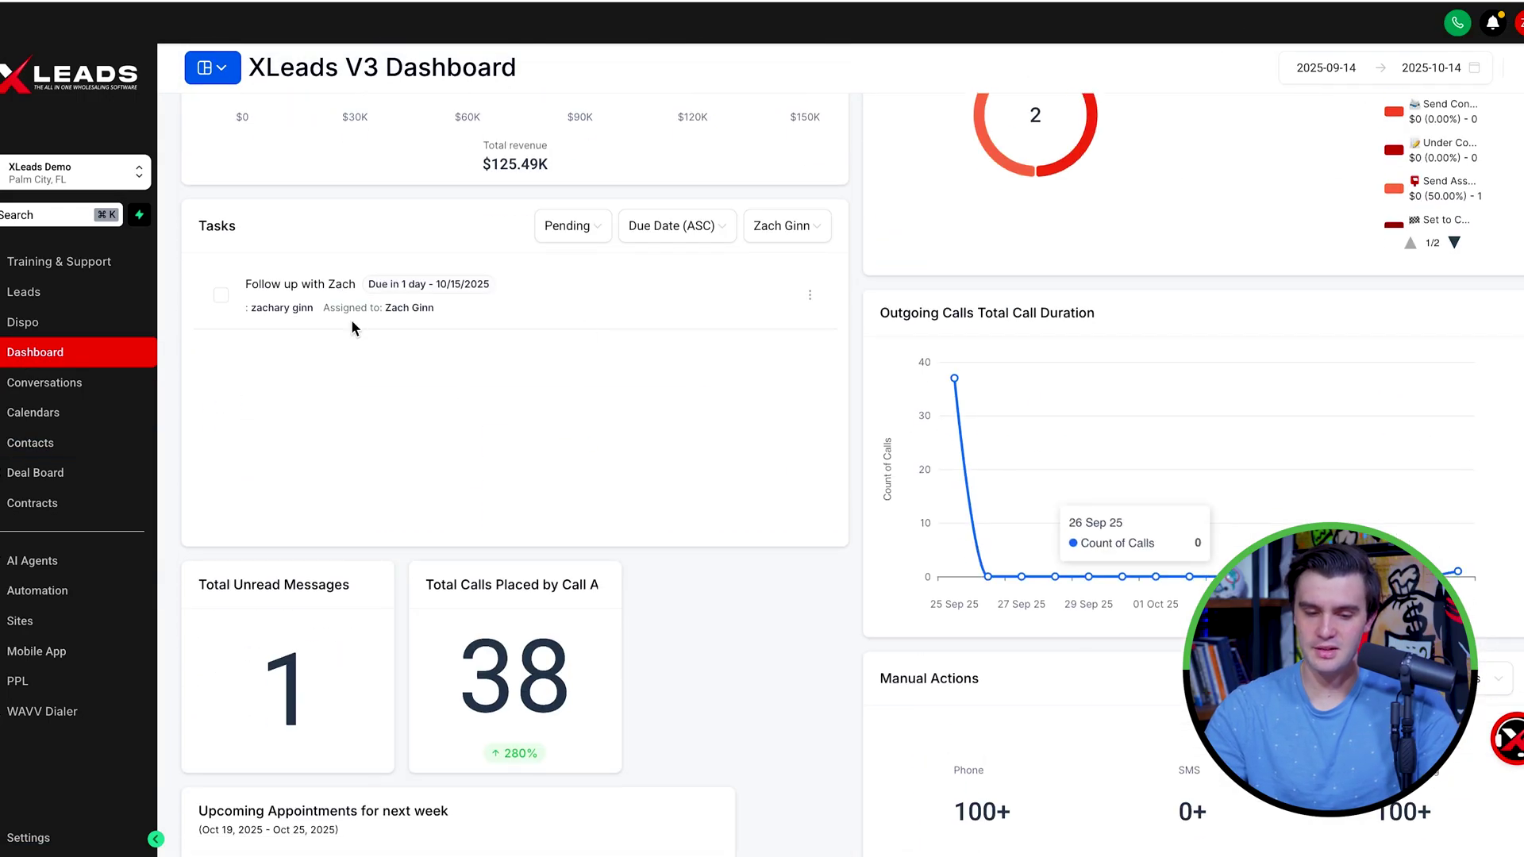